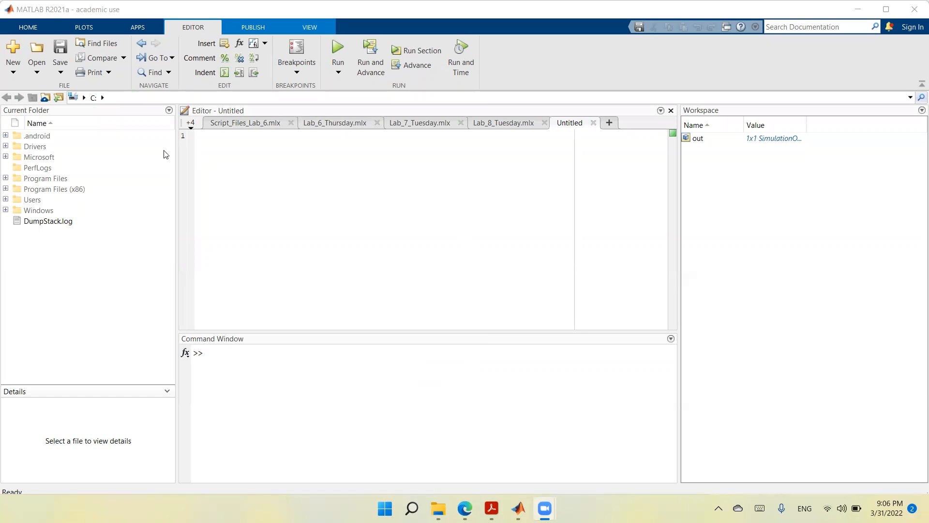
- Create a new blank Simulink model and maximize its window
left_click(24, 29)
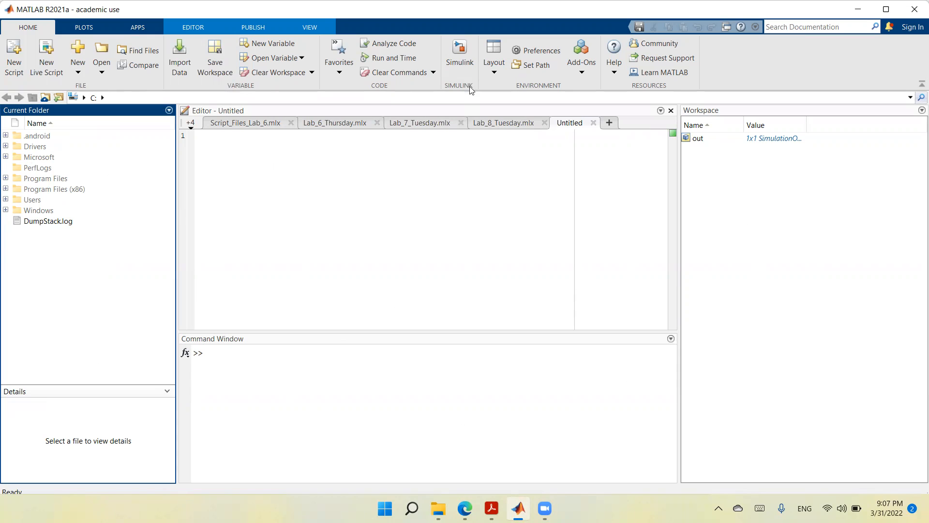
left_click(457, 62)
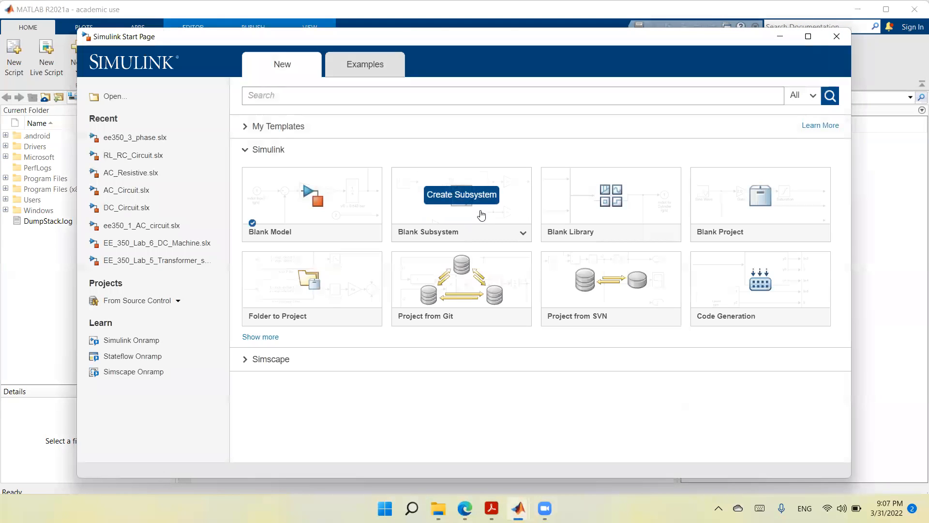
mouse_move(272, 214)
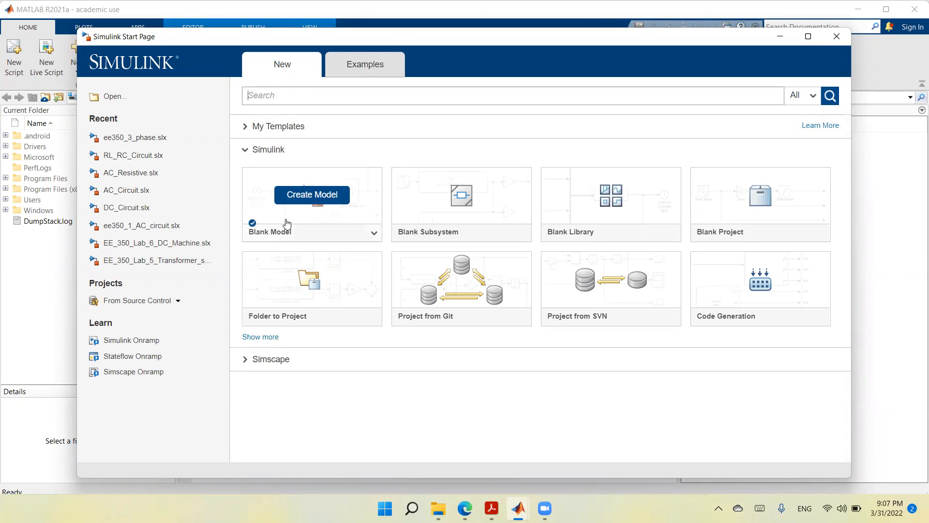
left_click(286, 223)
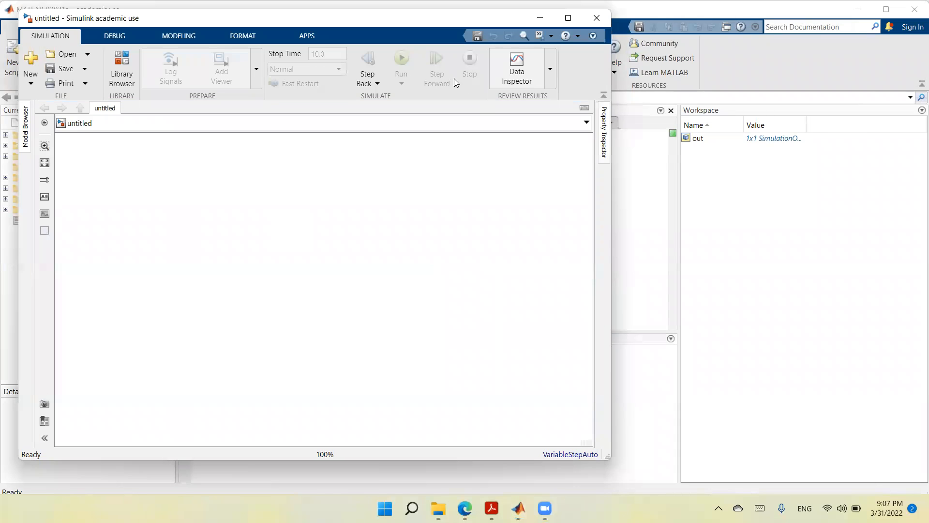
left_click(569, 19)
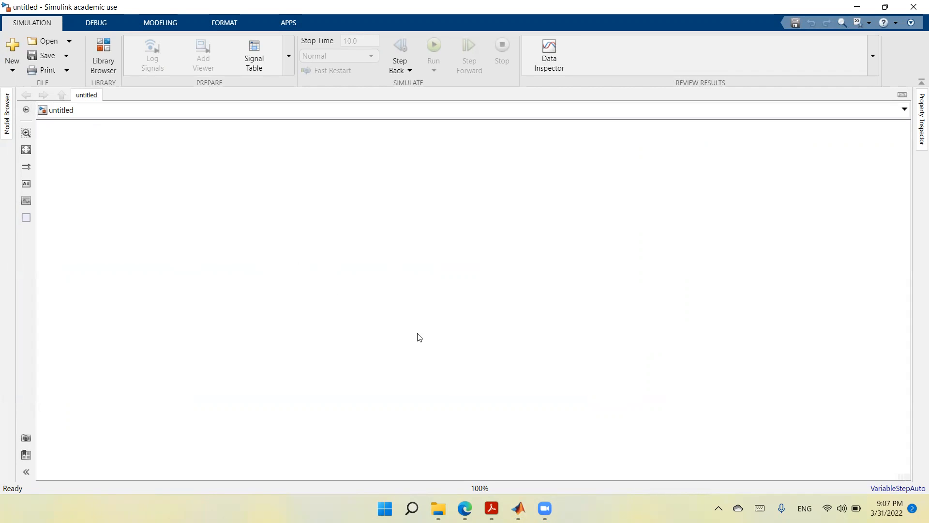
- Open the block library at Simscape/Electrical/Specialized Power Systems/Sources
left_click(100, 53)
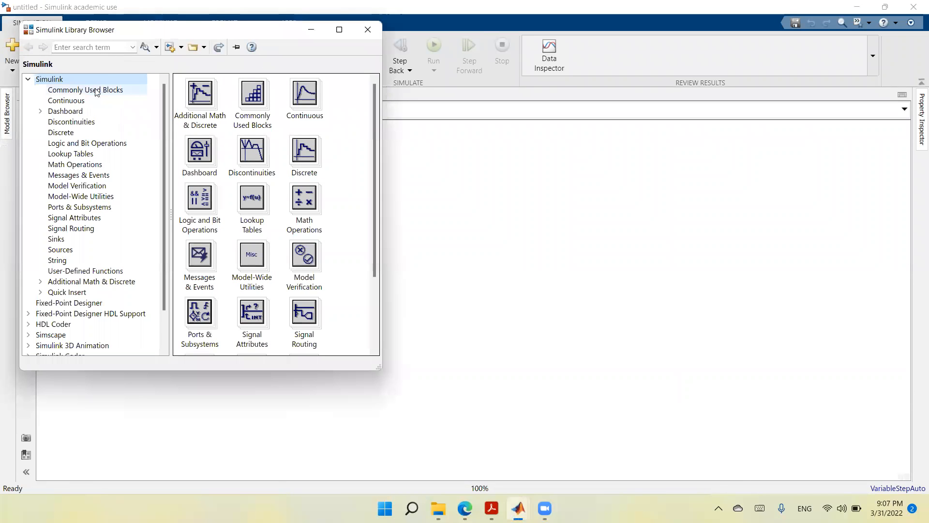
scroll(77, 184, "down", 2)
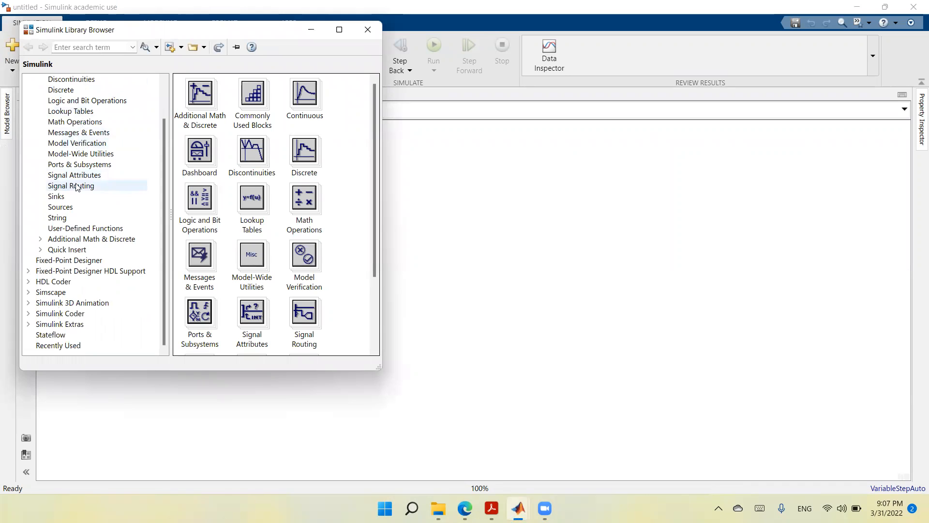
scroll(81, 266, "up", 2)
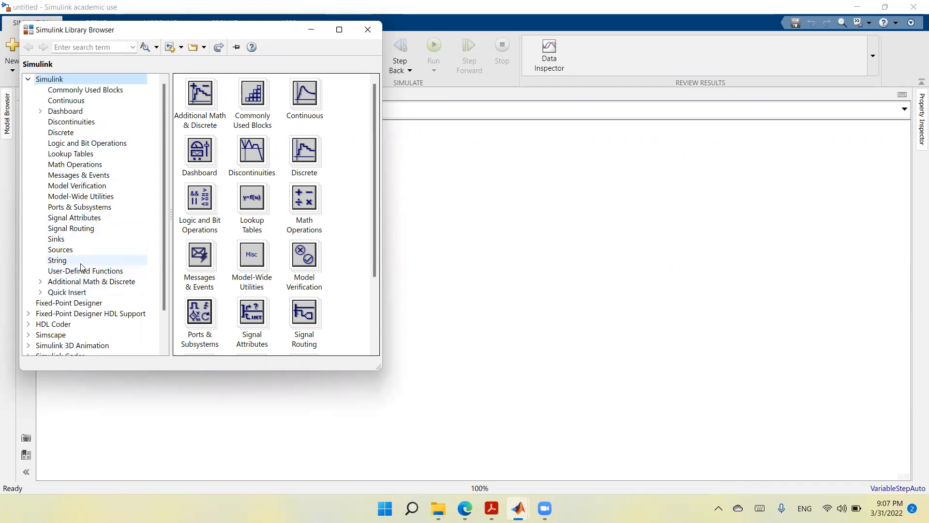
scroll(81, 267, "down", 2)
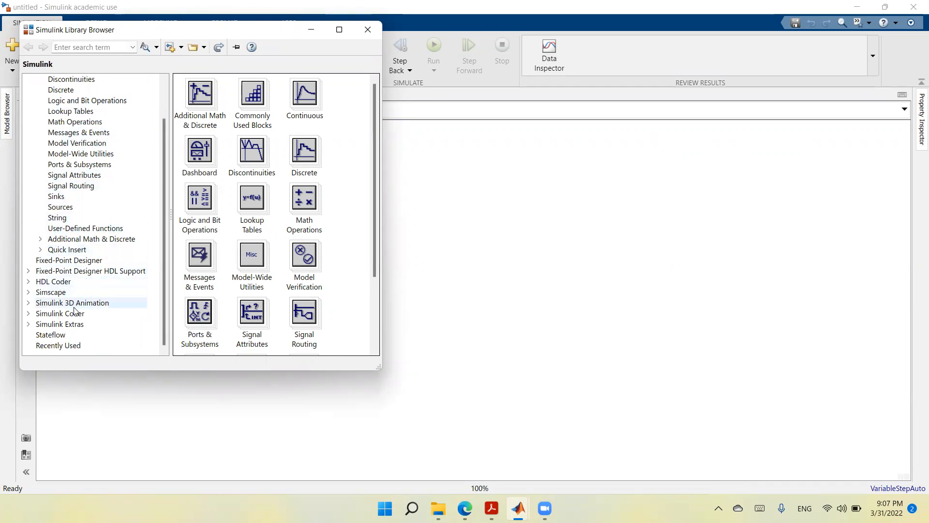
left_click(51, 293)
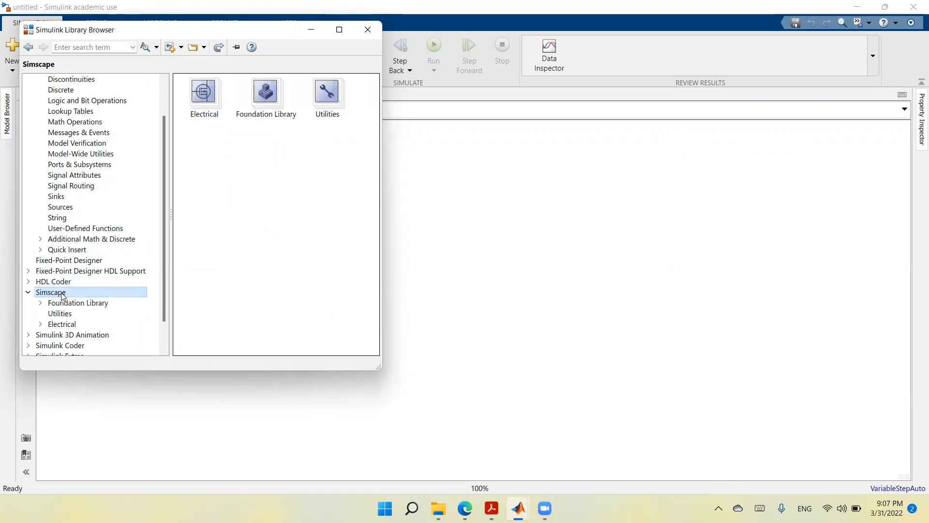
left_click(70, 324)
scroll(71, 324, "down", 4)
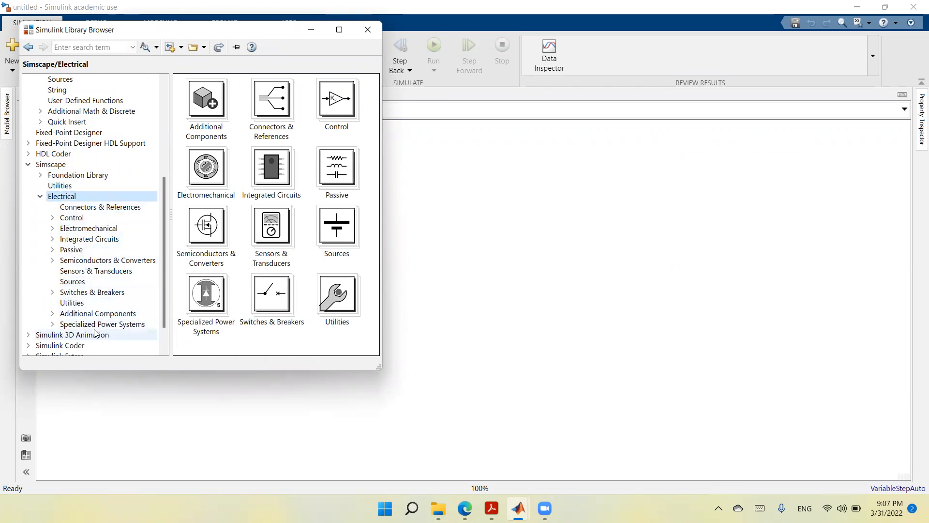
left_click(116, 324)
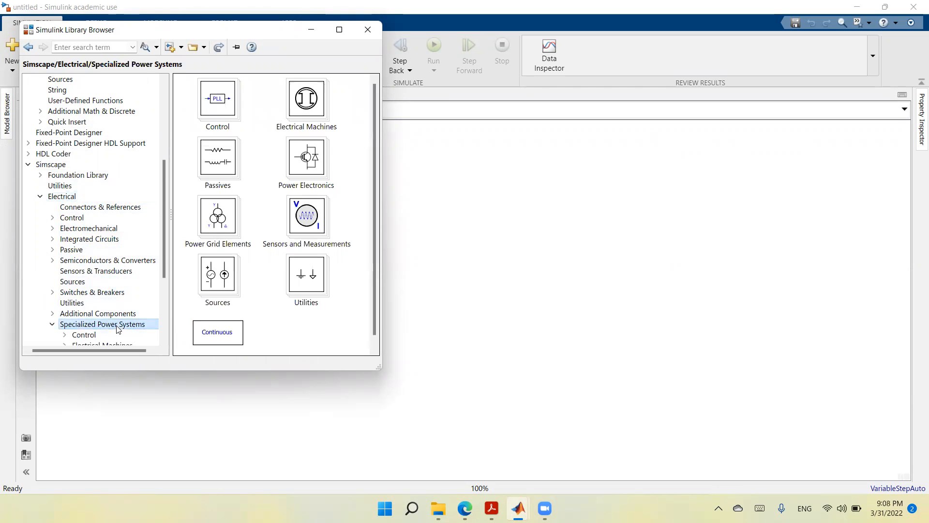
scroll(117, 329, "down", 3)
scroll(118, 329, "down", 1)
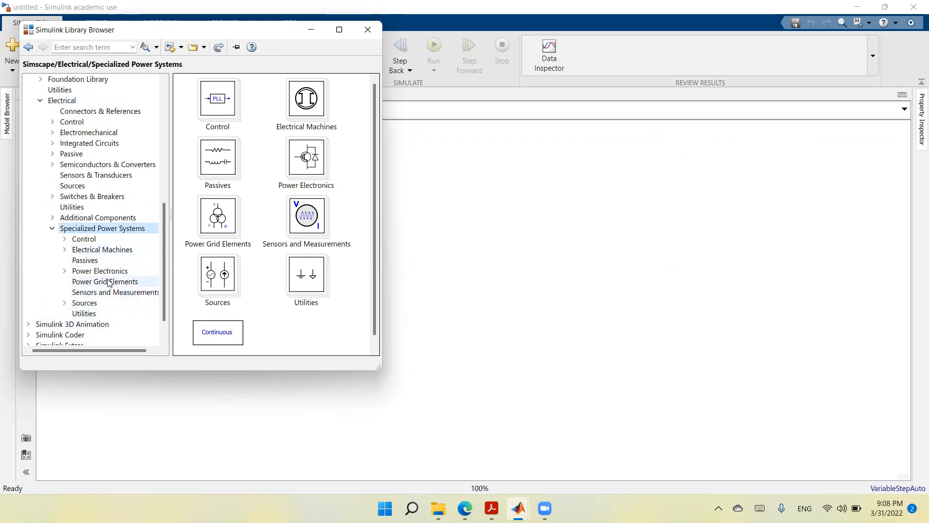
left_click(94, 304)
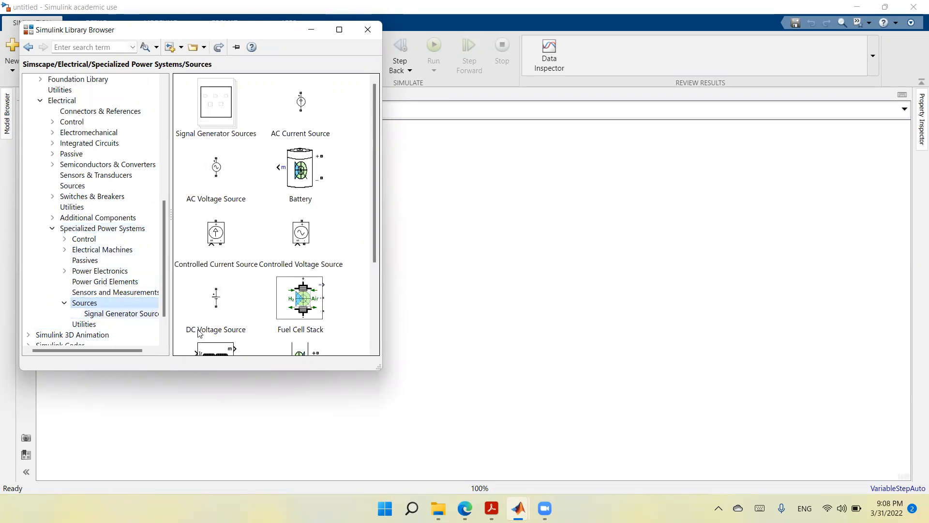
- Add an AC Voltage Source block to the model and place it in the left part of the canvas
left_click(227, 170)
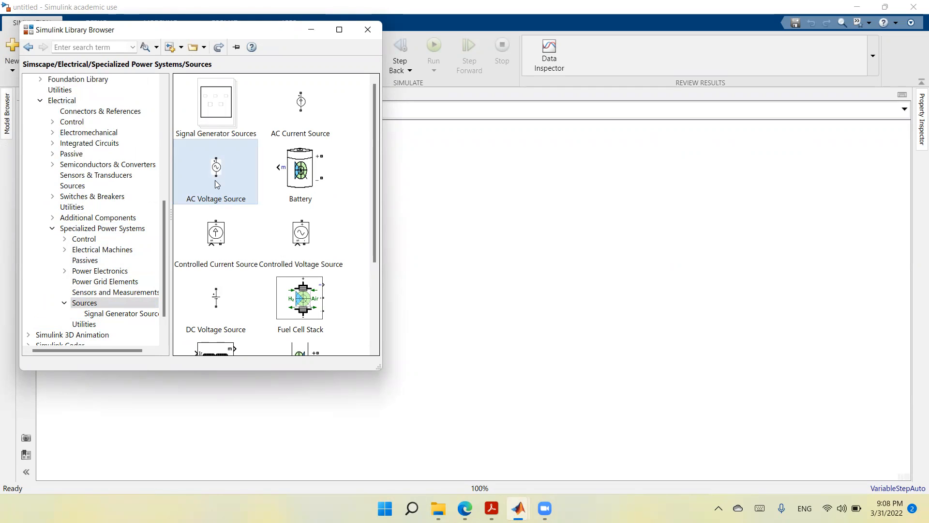
left_click_drag(216, 177, 454, 243)
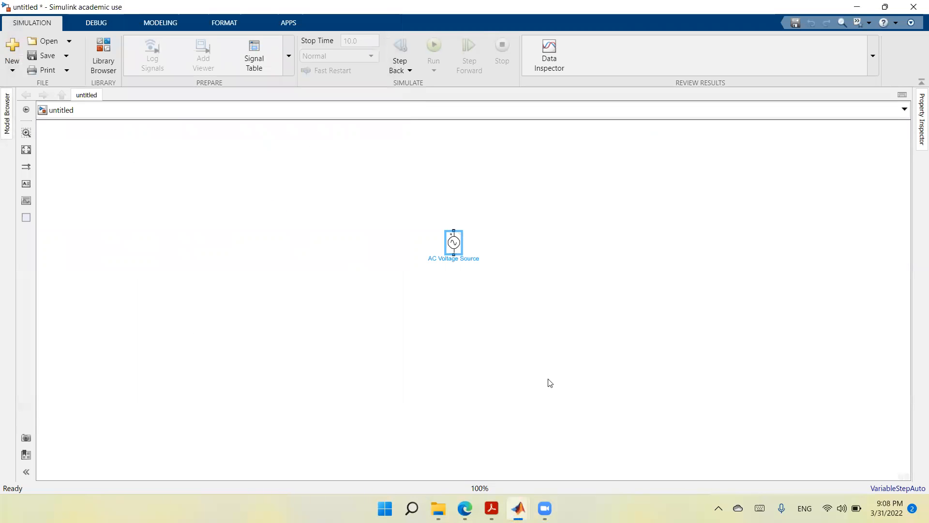
left_click_drag(455, 249, 265, 249)
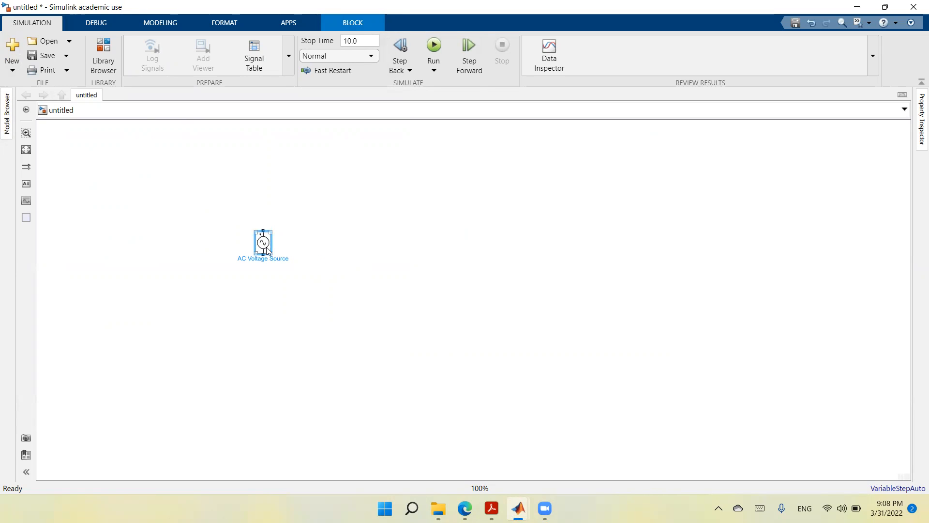
- Rotate the AC Voltage Source clockwise and shift it slightly up and to the right on the canvas
right_click(267, 249)
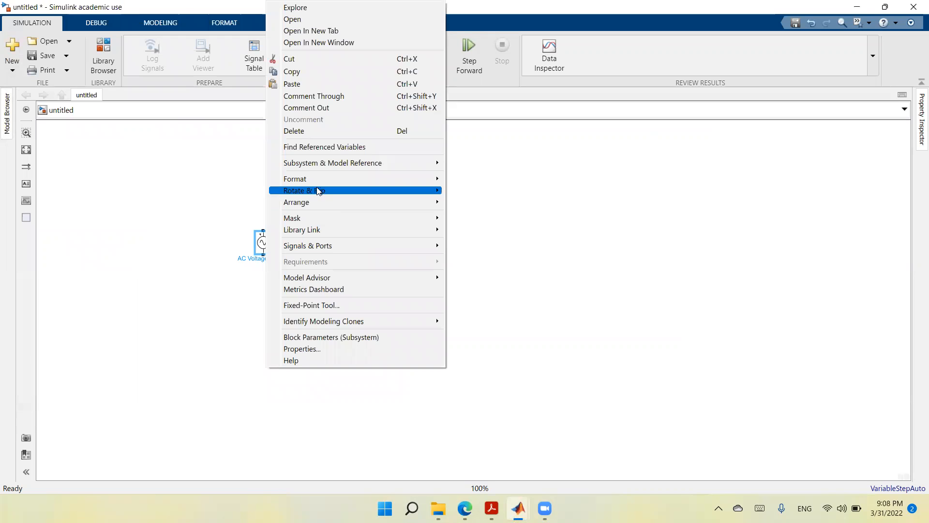
mouse_move(319, 191)
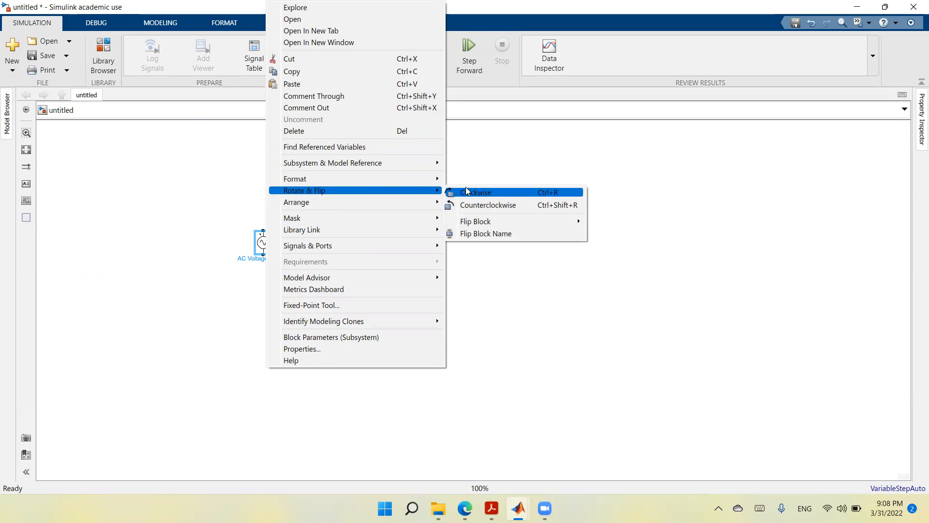
left_click(480, 195)
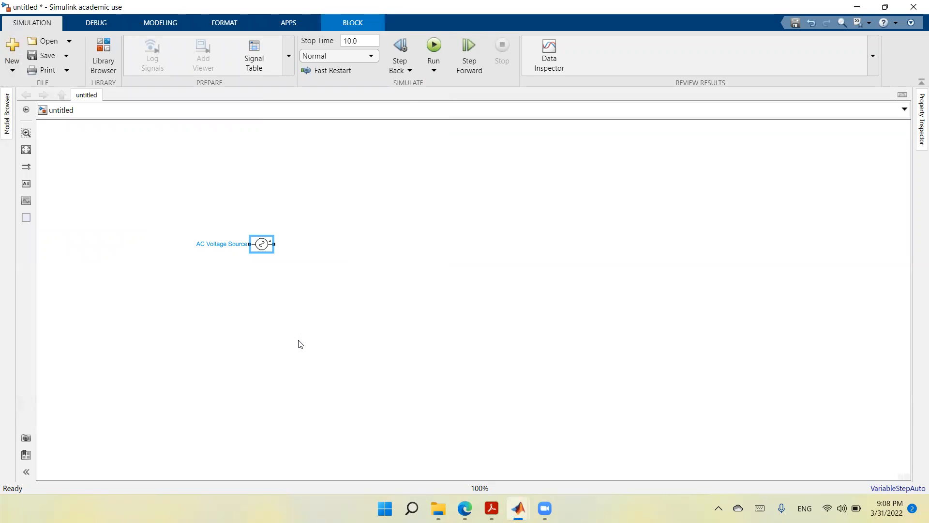
left_click_drag(265, 248, 289, 230)
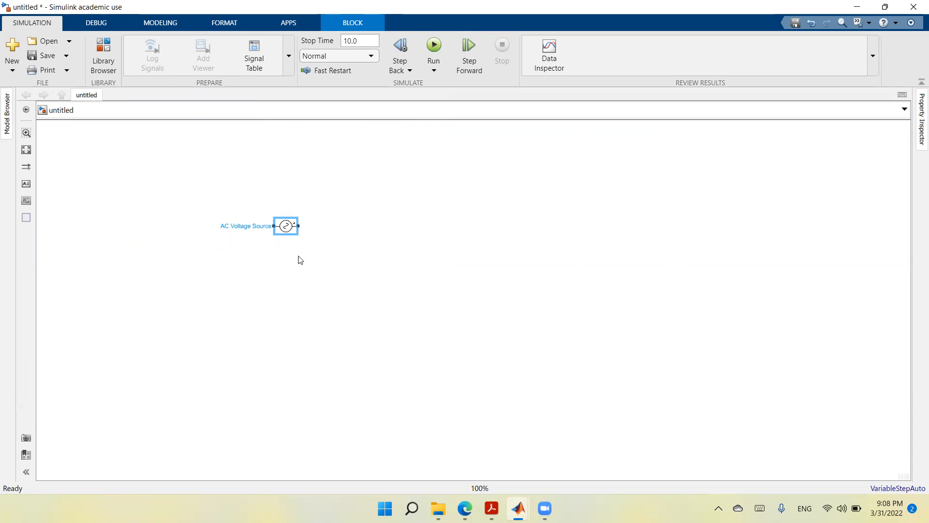
- Set the AC Voltage Source's peak amplitude to 10 V and its frequency to 50 Hz
double_click(286, 226)
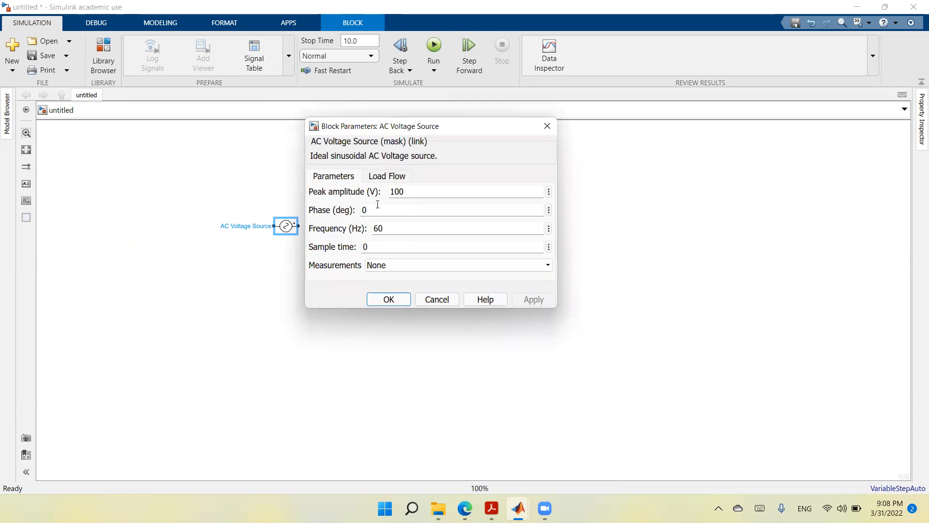
double_click(418, 192)
type("1")
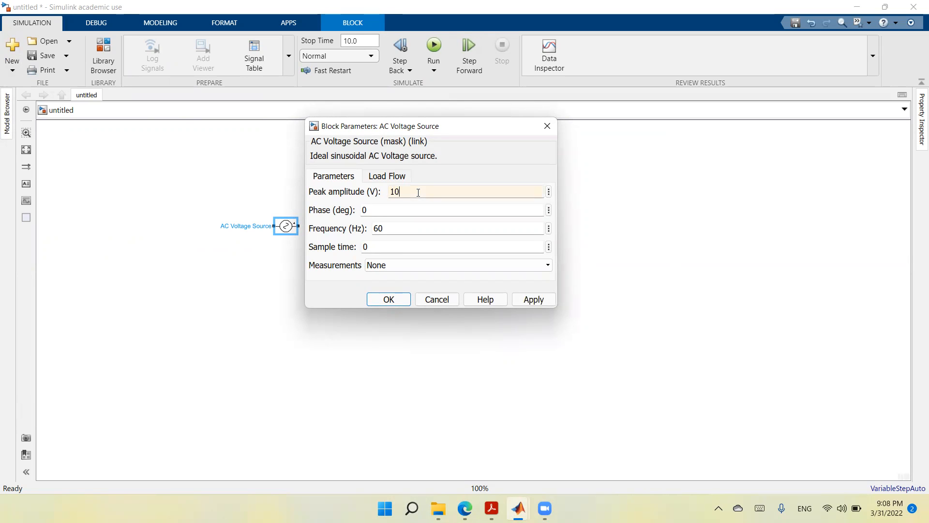
key("Tab")
key("Tab")
type("5")
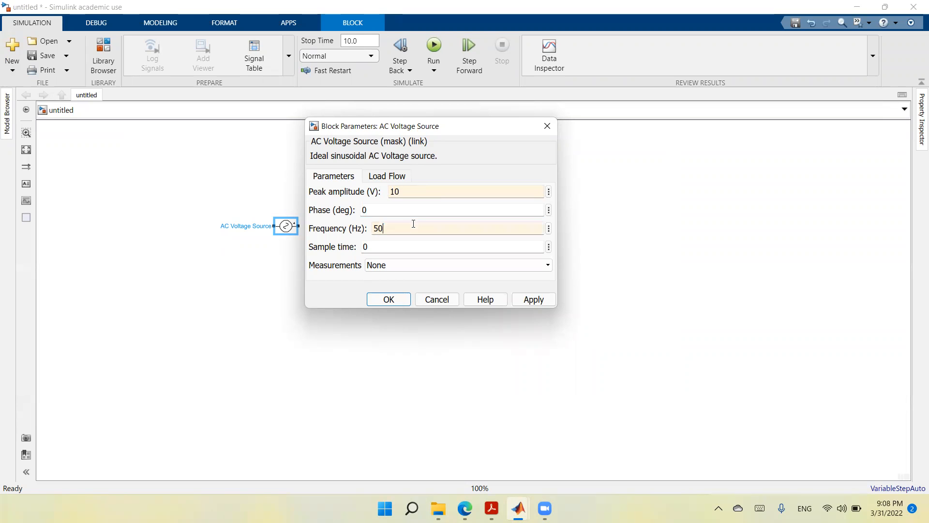
type("0")
left_click(526, 299)
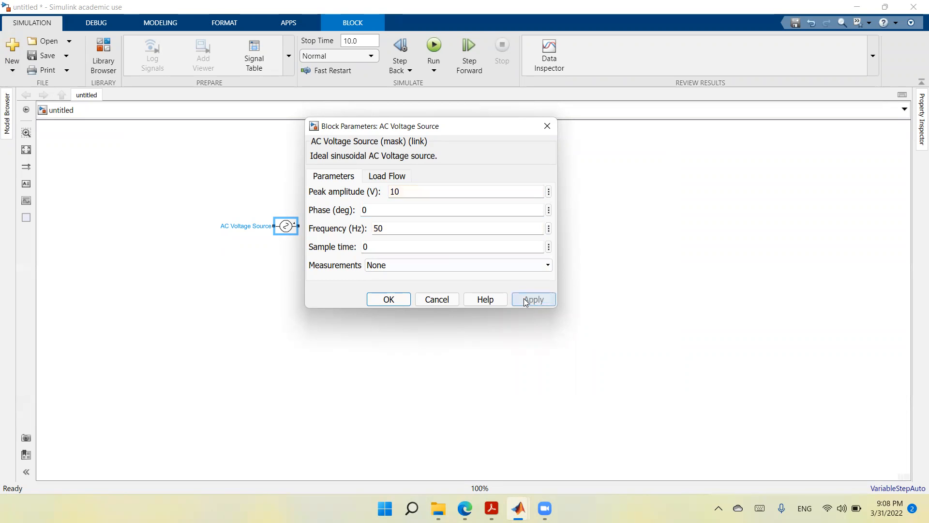
left_click(396, 300)
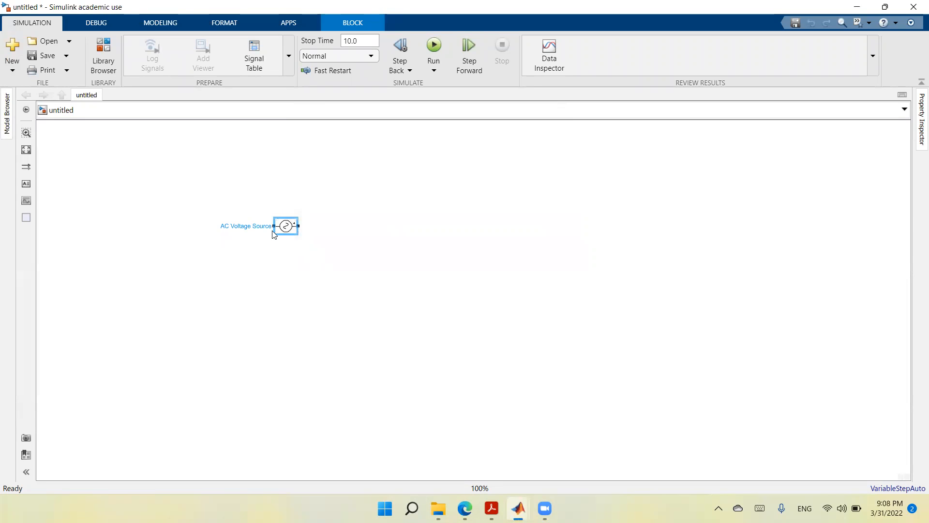
- Make two copies of the AC Voltage Source and align them in a column below the original
left_click(290, 230)
right_click(291, 230)
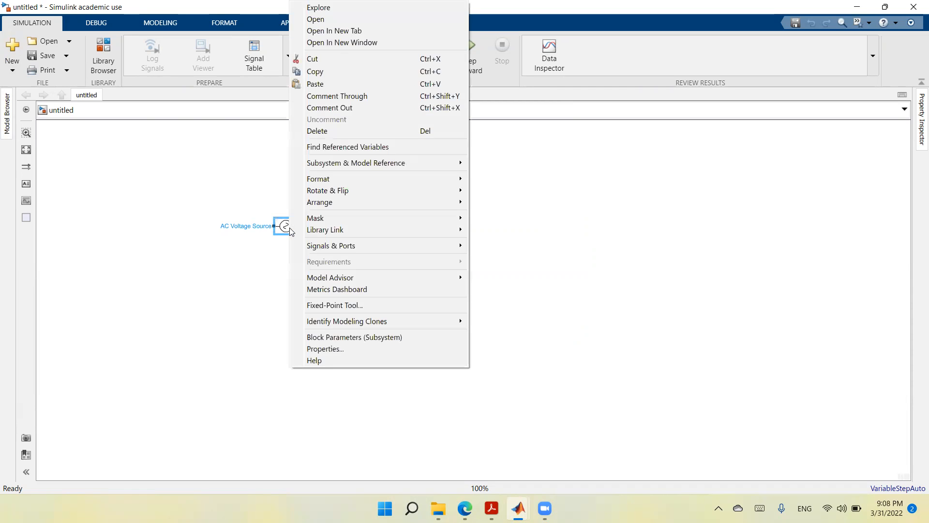
left_click(329, 76)
left_click(294, 333)
right_click(294, 333)
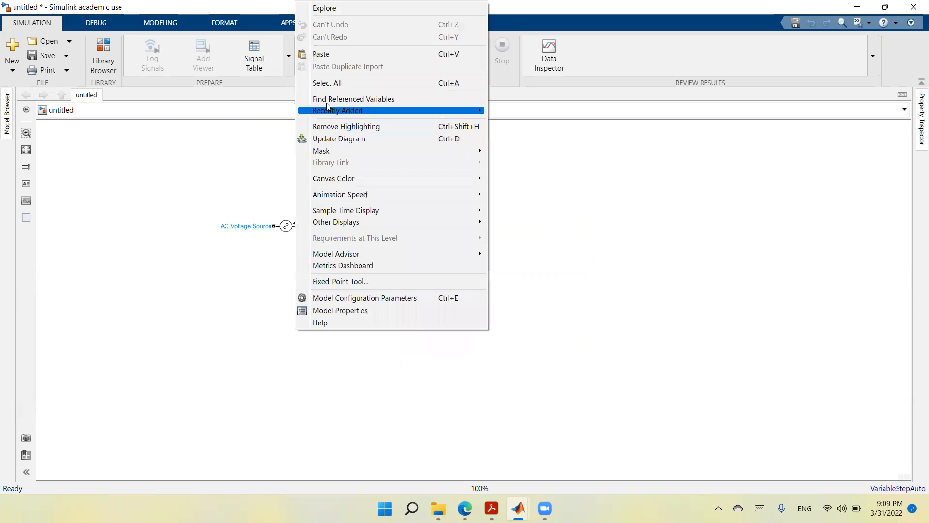
left_click(323, 54)
right_click(308, 355)
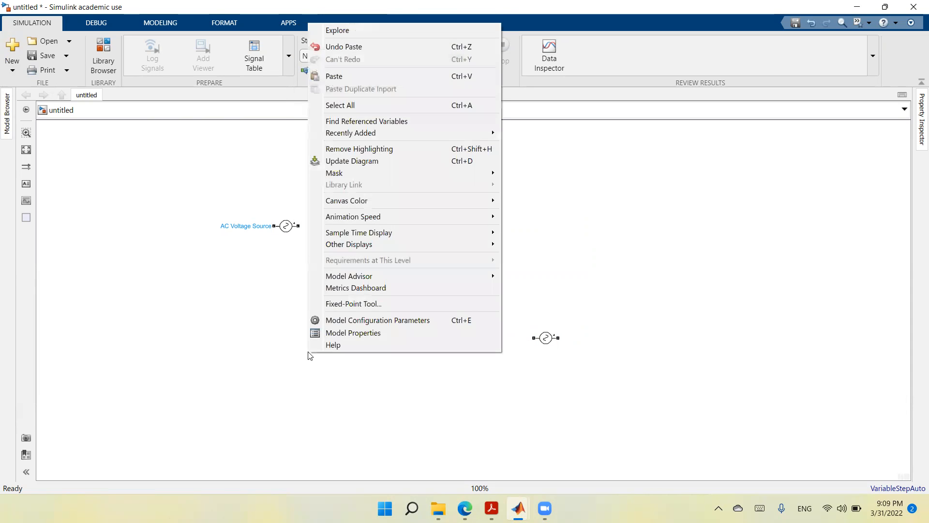
left_click(315, 76)
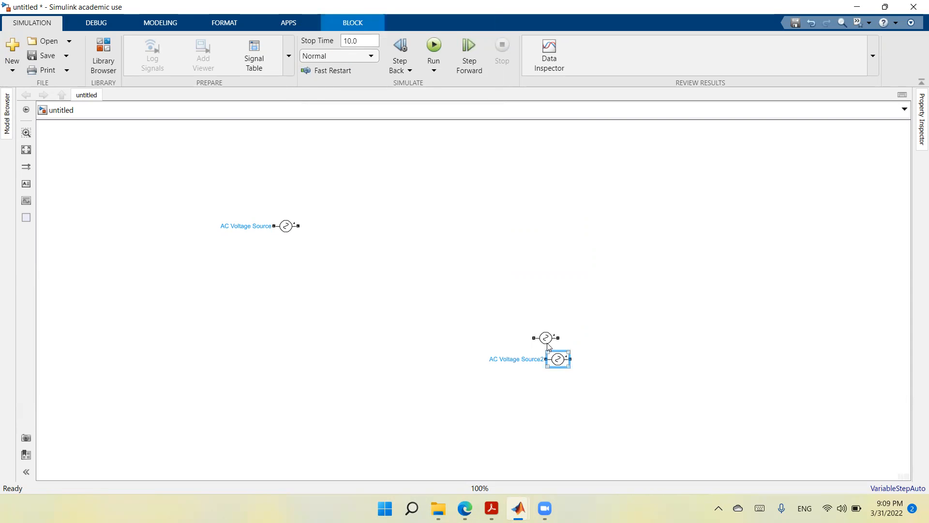
left_click_drag(532, 339, 272, 277)
left_click_drag(556, 359, 291, 328)
- Set the phase of the middle voltage source to -120 degrees
double_click(286, 274)
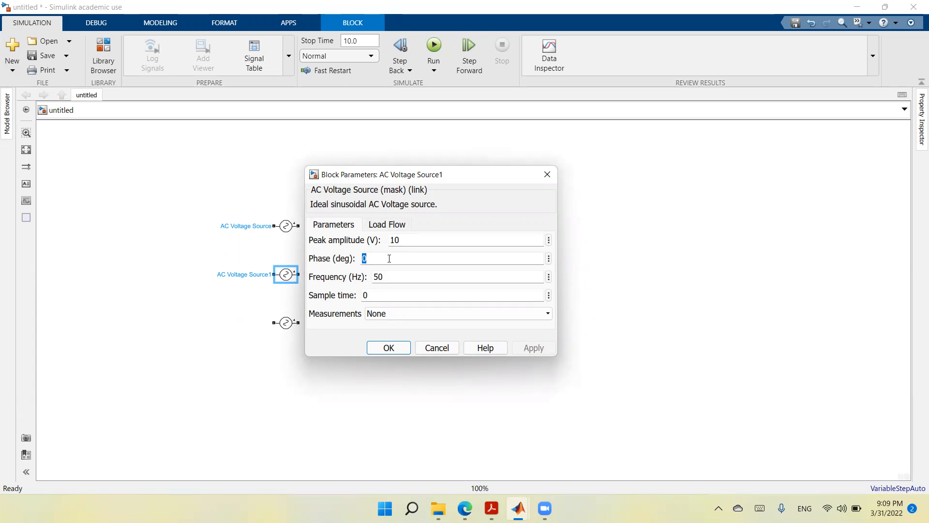
type("-12")
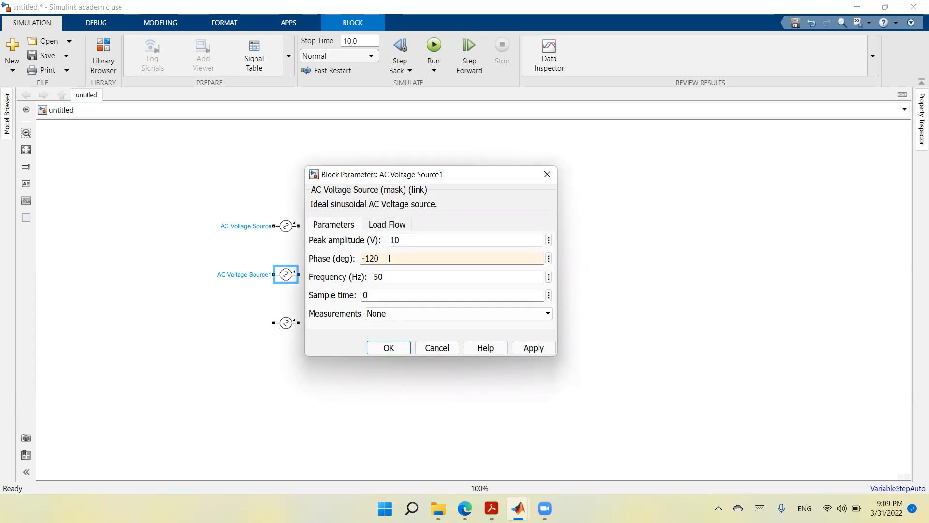
left_click(528, 347)
left_click(389, 348)
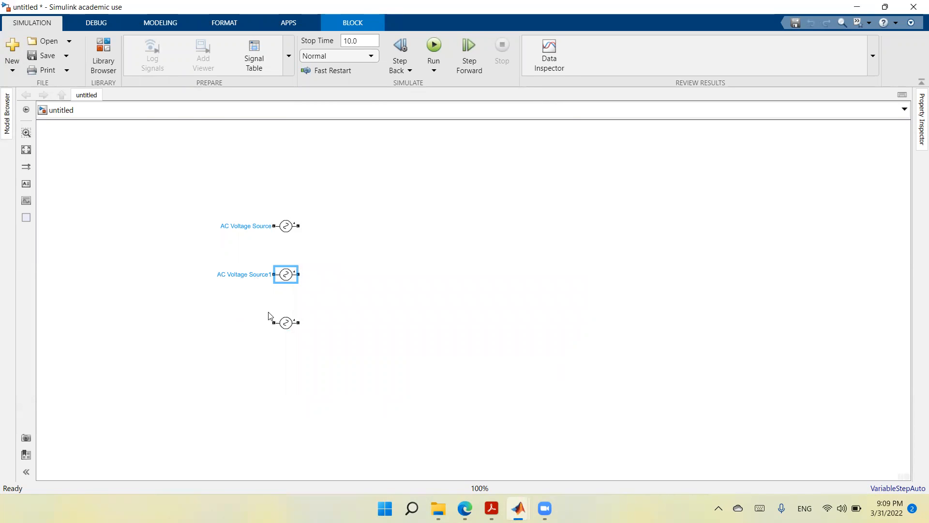
- Set the phase of the lowest AC voltage source to 120 degrees
double_click(287, 324)
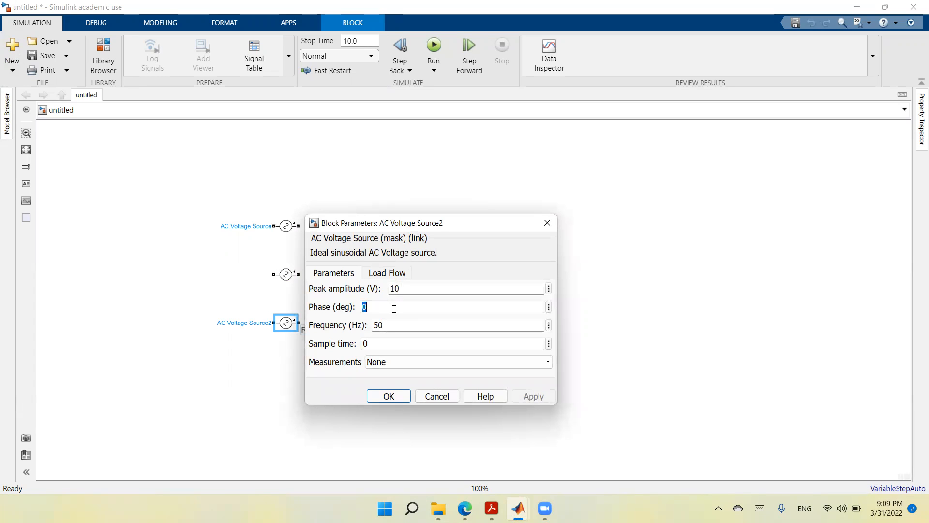
type("12")
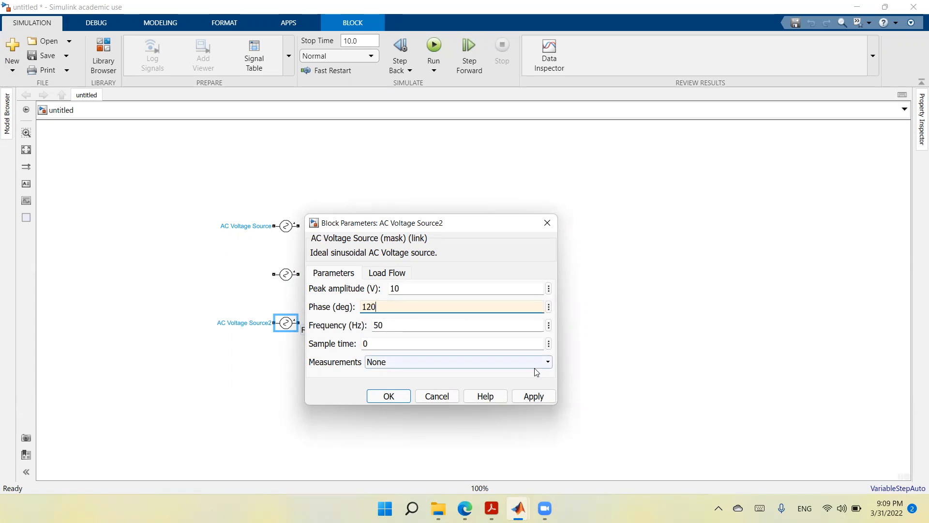
left_click(534, 396)
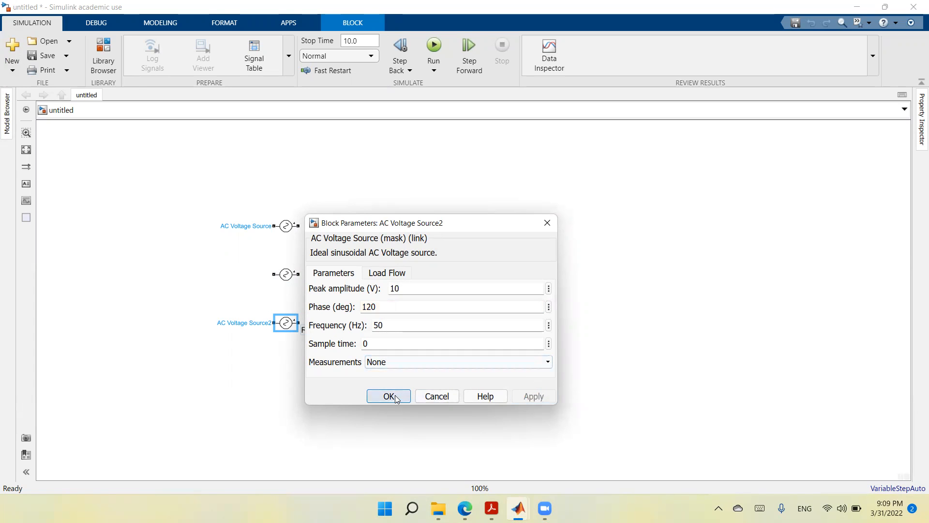
left_click(389, 395)
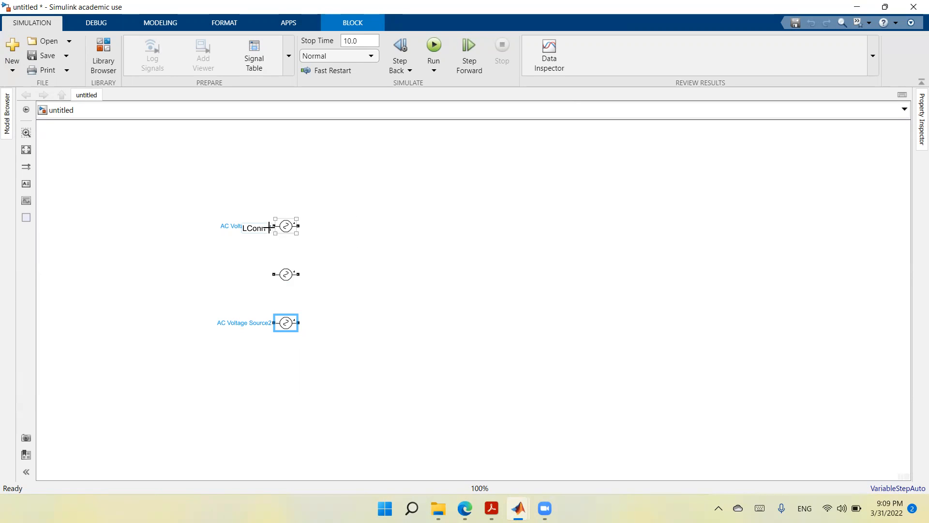
- Join the negative terminals of the three voltage sources and connect a Specialized Power Systems Ground block to their common node
left_click_drag(269, 228, 269, 274)
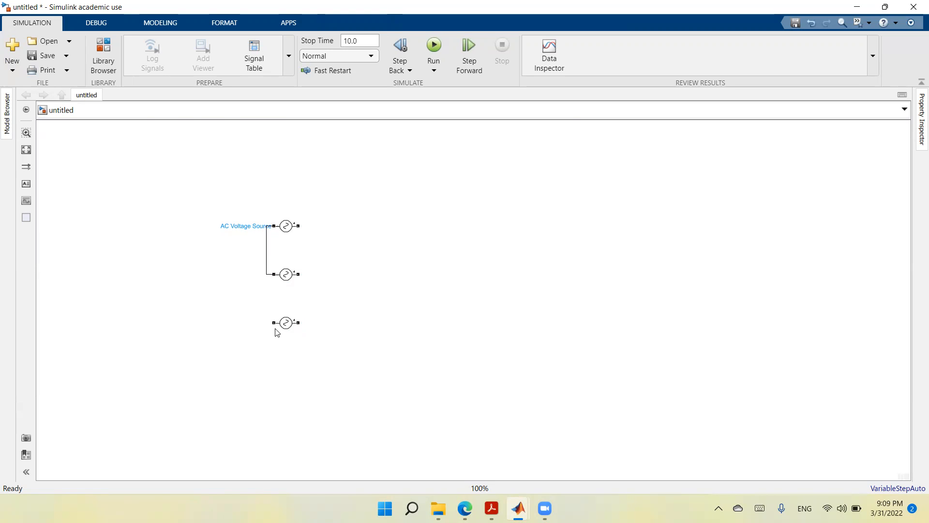
left_click_drag(261, 314, 264, 274)
double_click(207, 420)
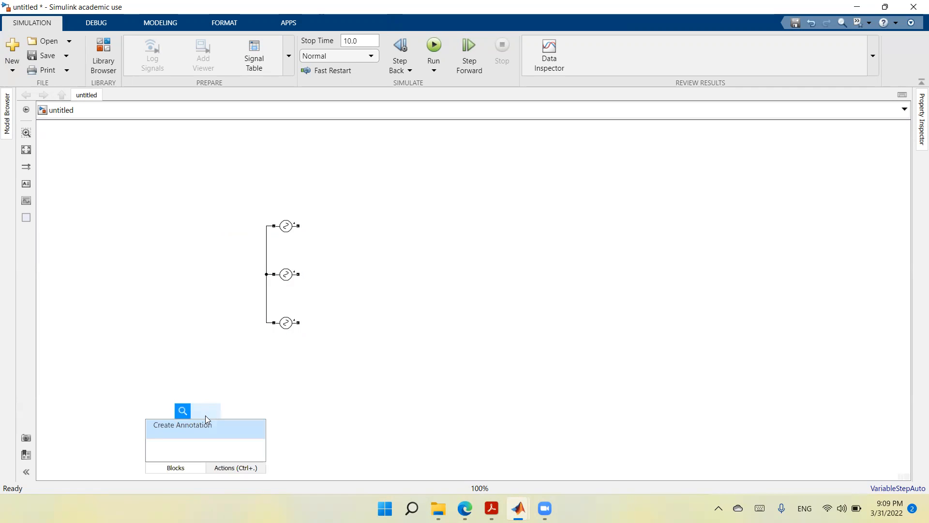
type("grou")
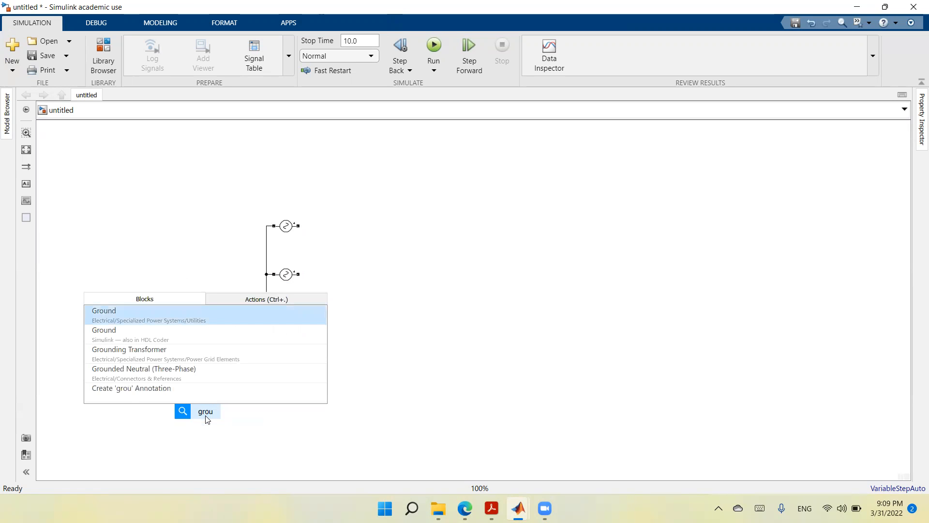
left_click(157, 317)
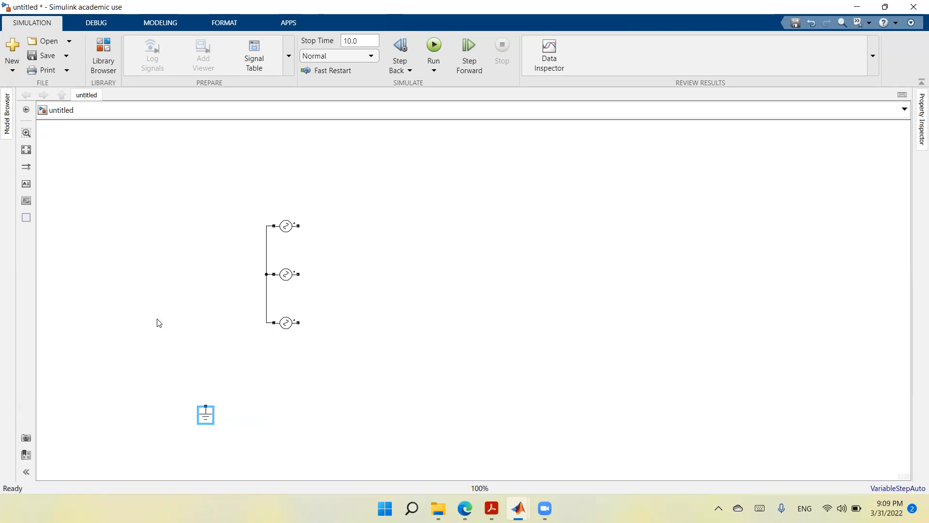
left_click_drag(206, 423, 234, 296)
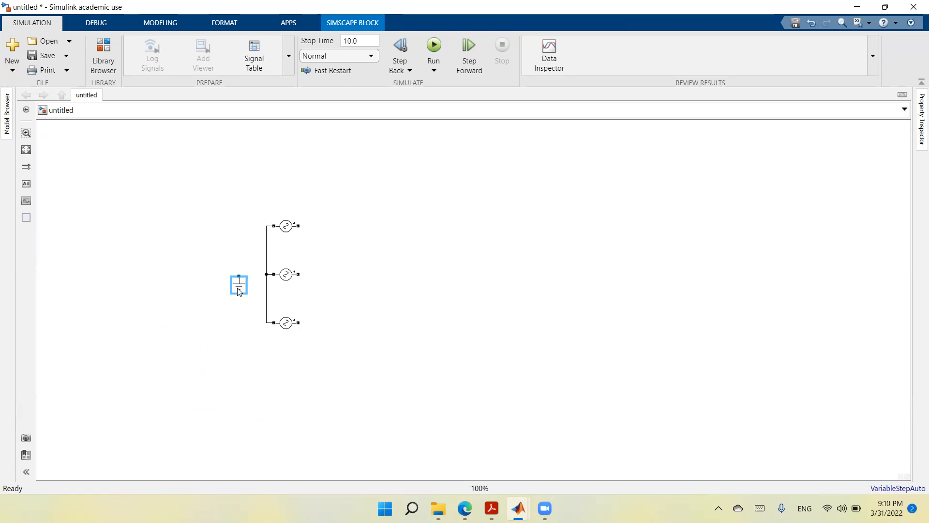
left_click_drag(238, 275, 264, 274)
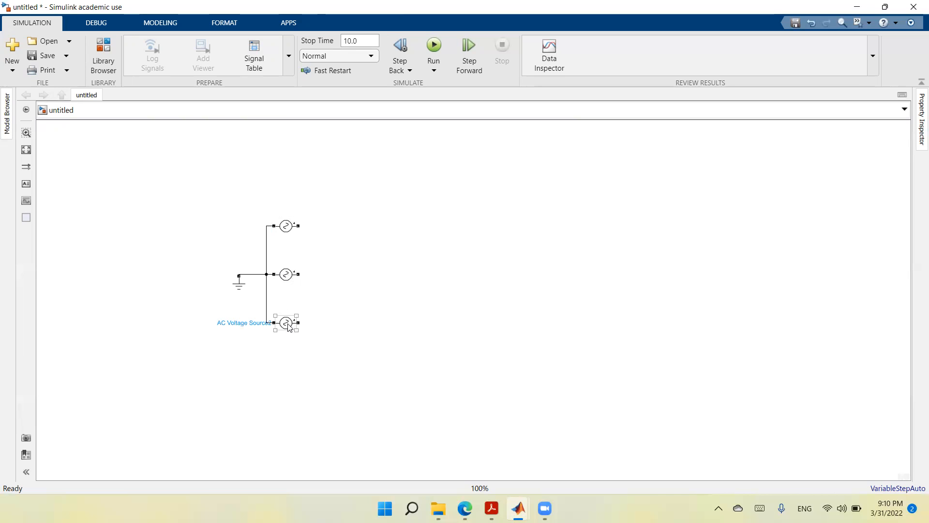
- Add a Three-Phase V-I Measurement block well to the right of the voltage sources
double_click(473, 394)
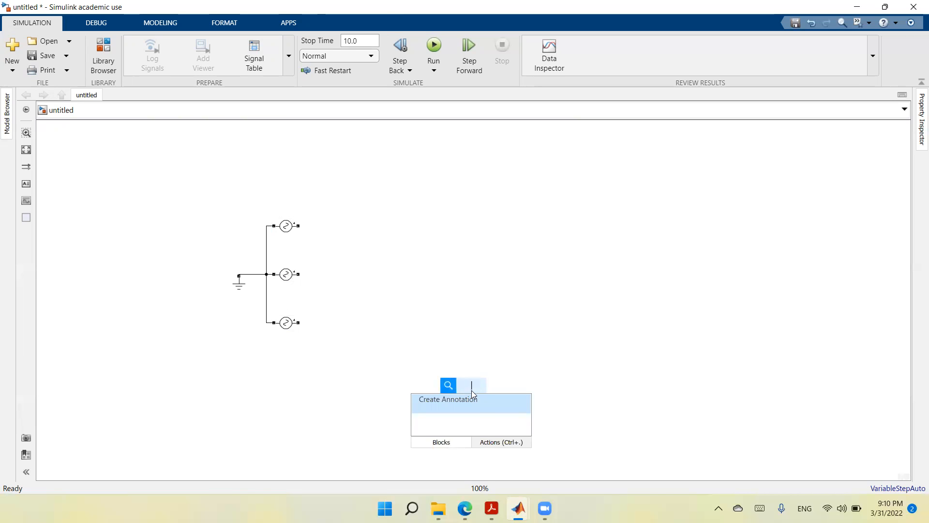
type("meas")
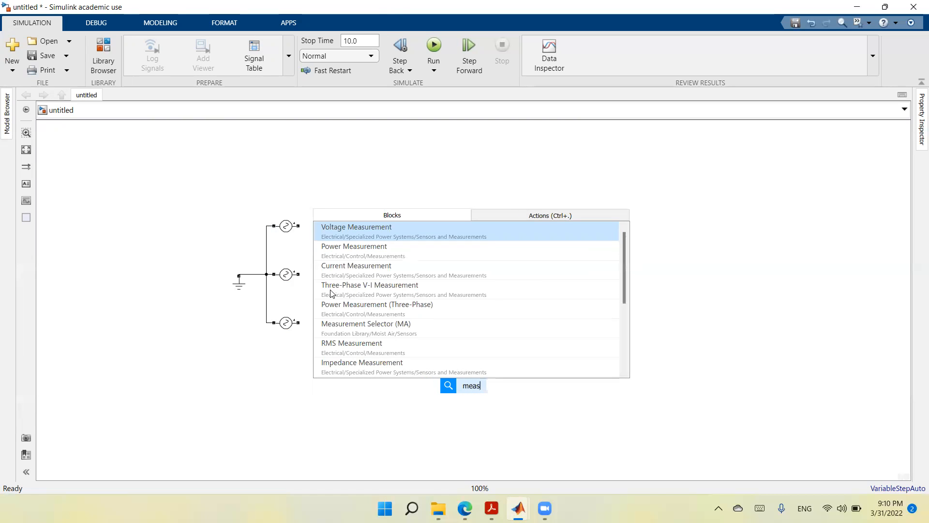
left_click(399, 293)
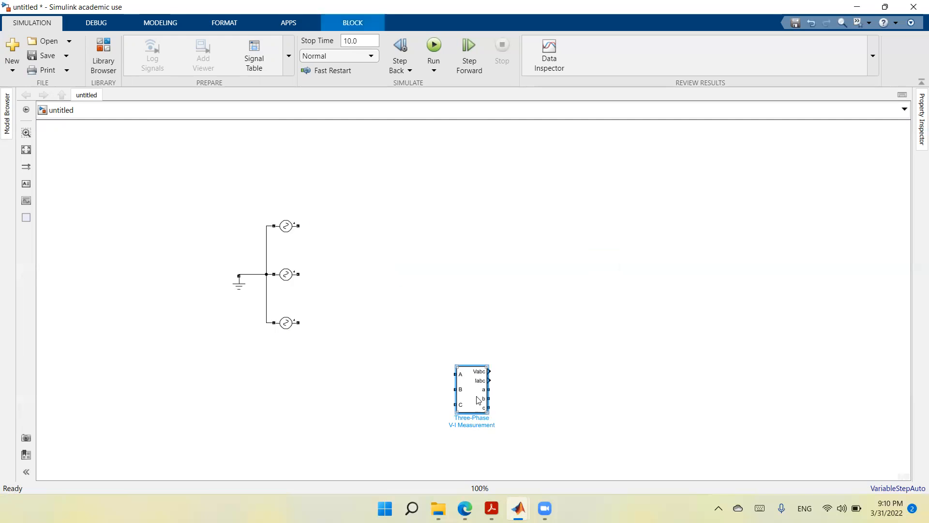
left_click_drag(478, 400, 678, 307)
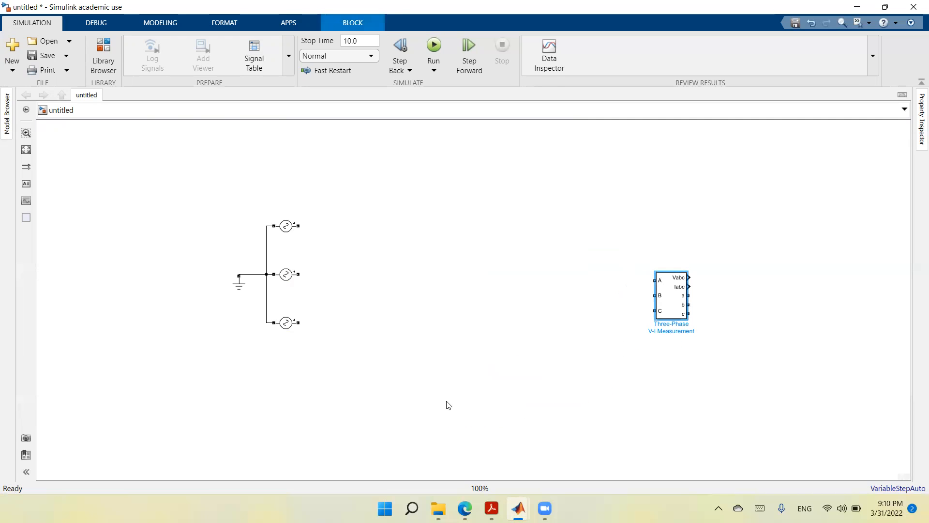
- Add a Current Measurement block and a Voltage Measurement block in the free area below the circuit
double_click(433, 402)
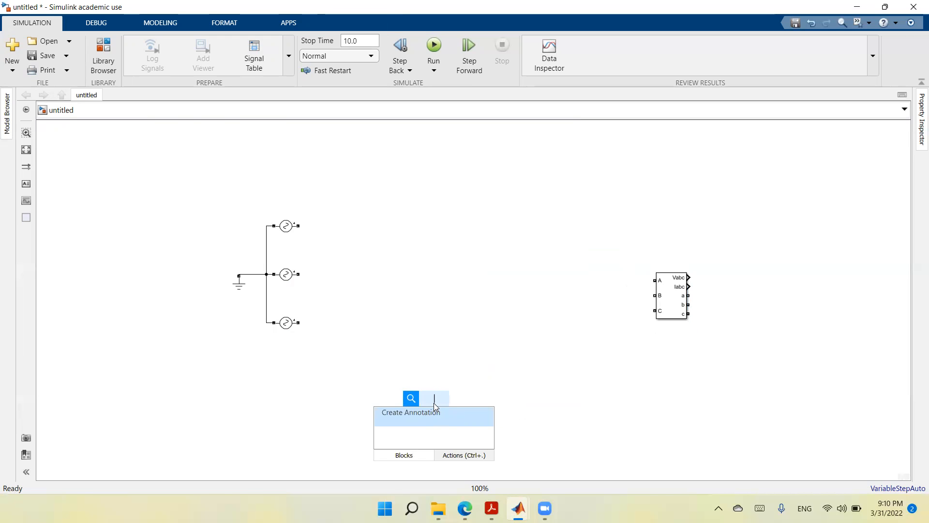
type("meas")
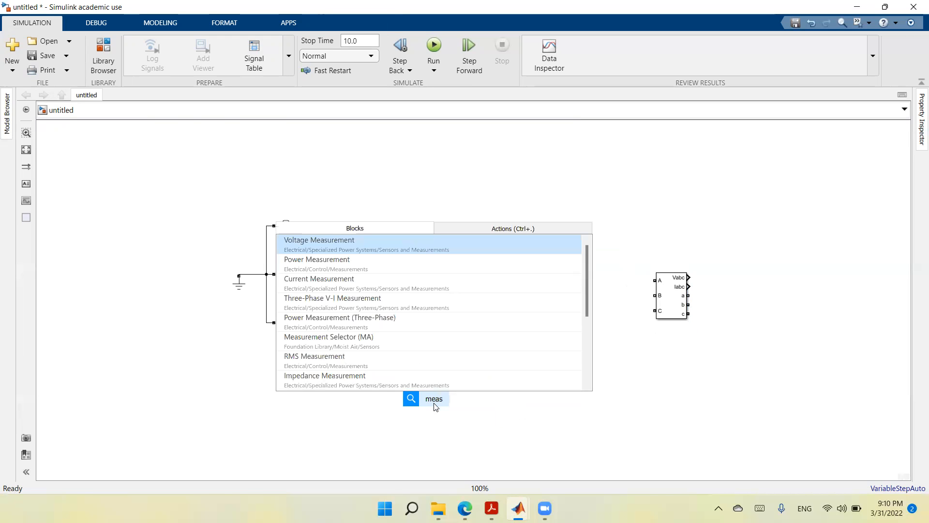
left_click(346, 283)
double_click(542, 415)
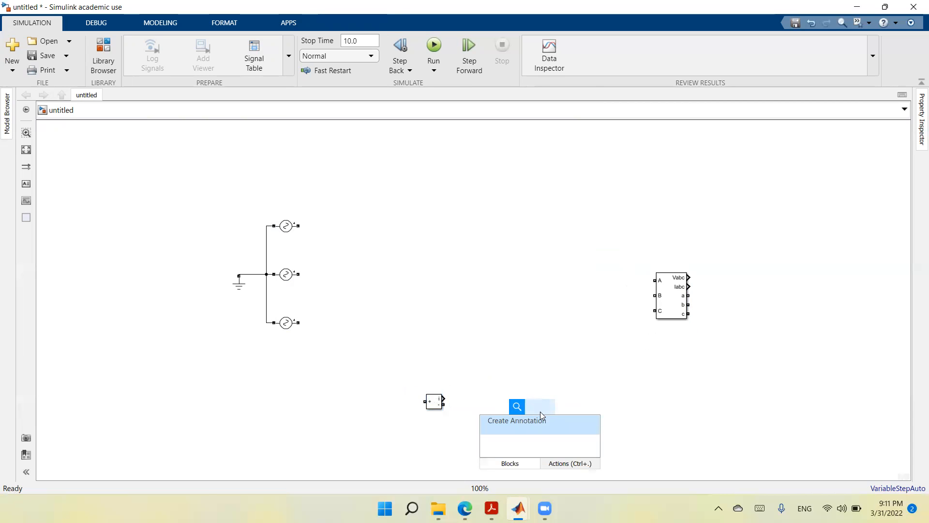
type("meas")
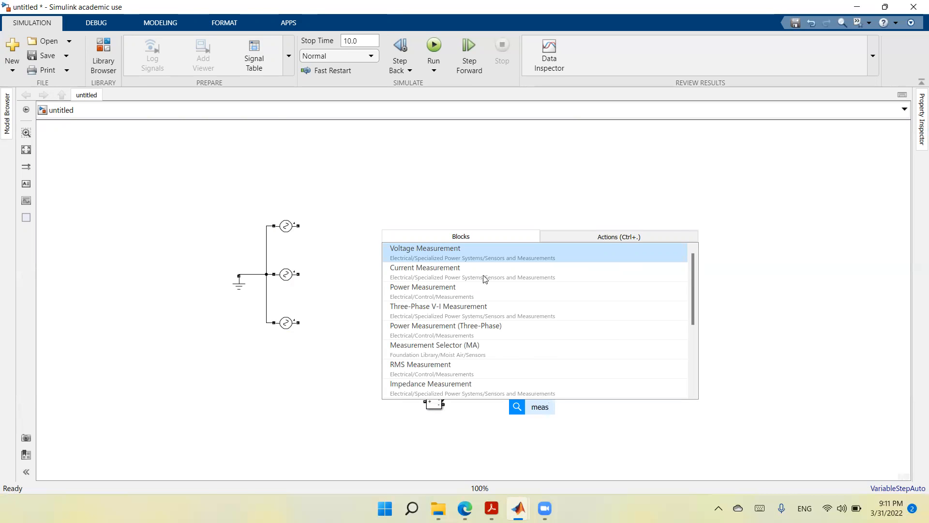
left_click(484, 251)
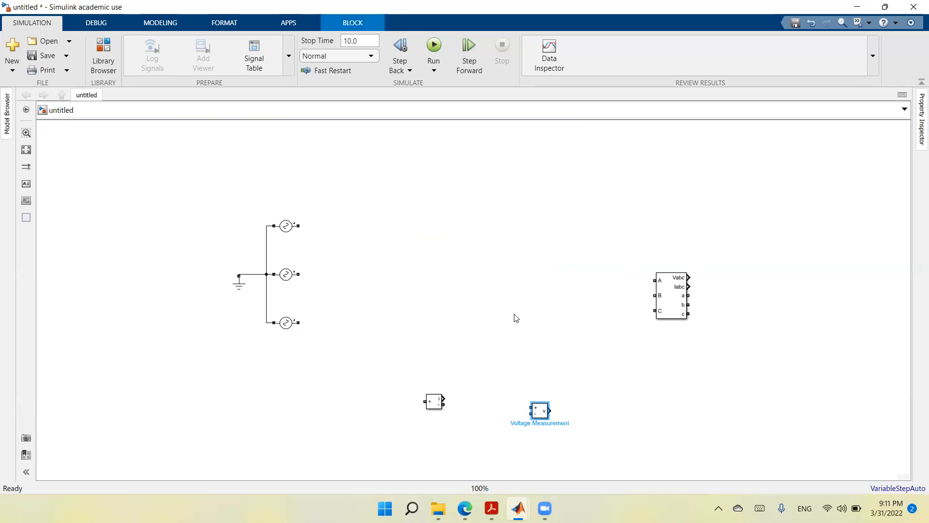
- Add a Power Measurement block below the sources and a Power Measurement (Three-Phase) block at the lower right of the model
left_click(256, 425)
double_click(256, 425)
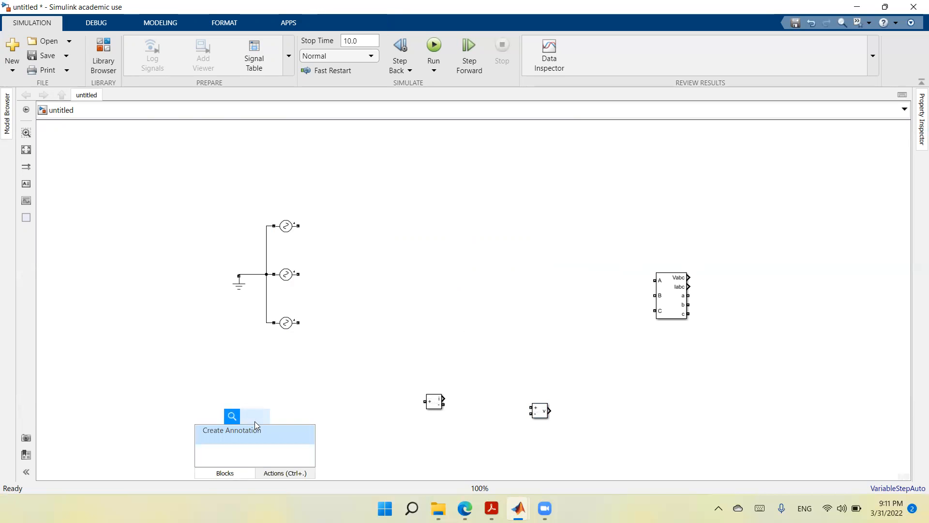
type("meas")
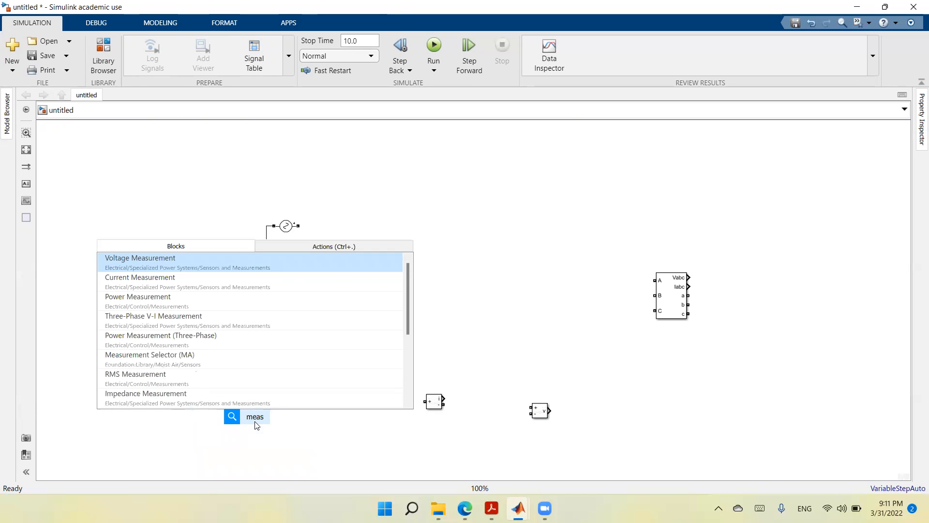
left_click(165, 301)
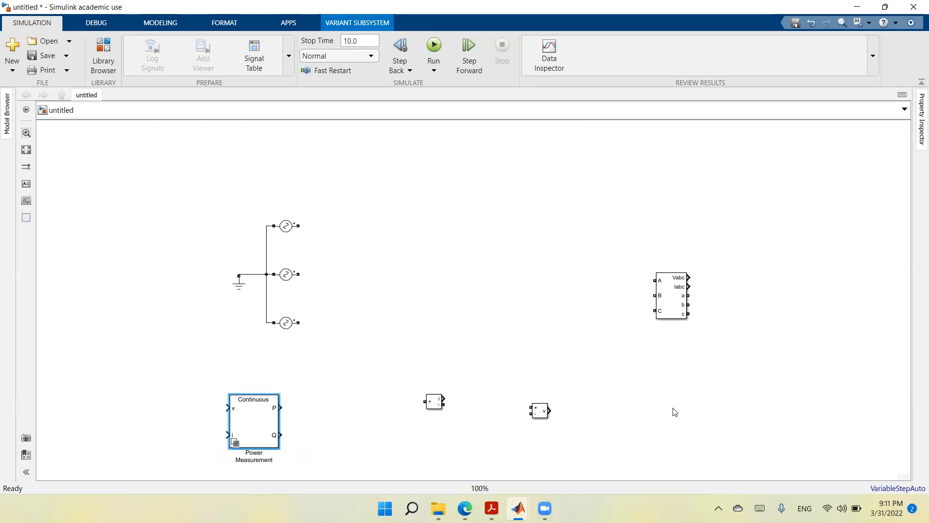
double_click(658, 419)
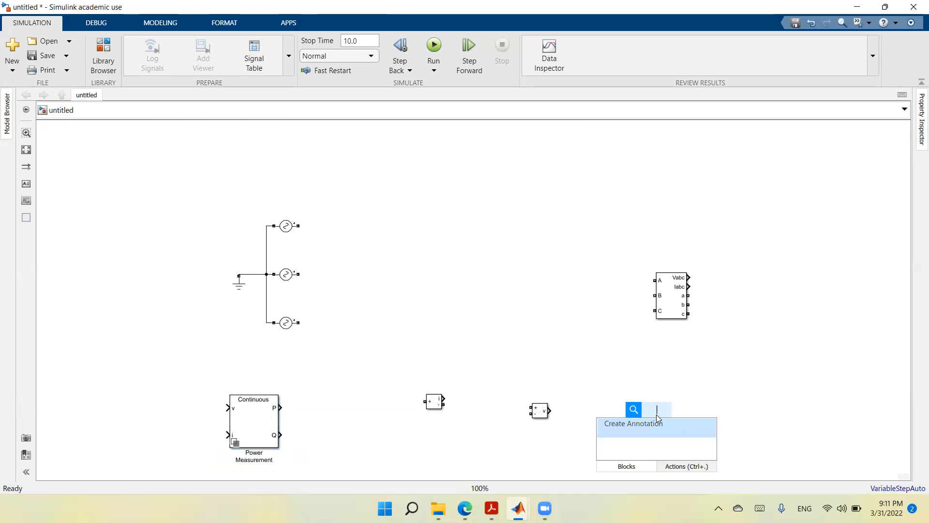
type("meas")
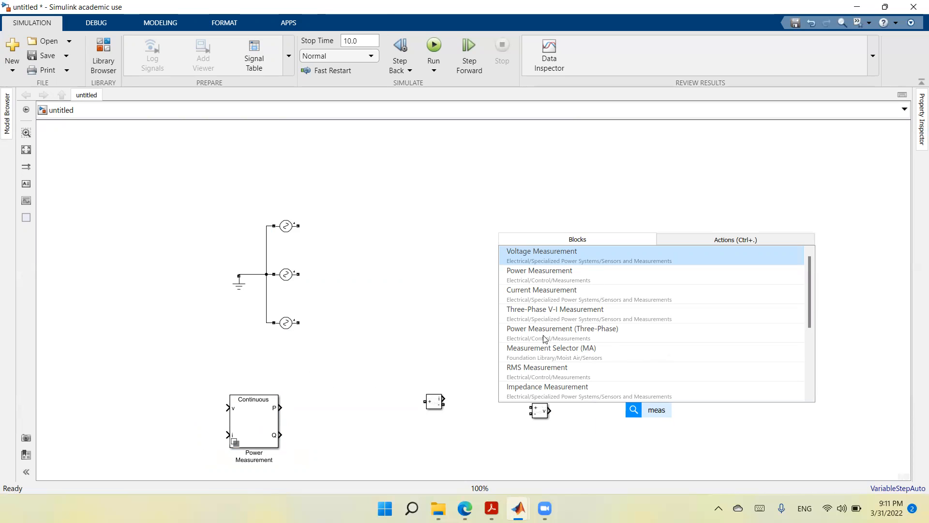
left_click(583, 334)
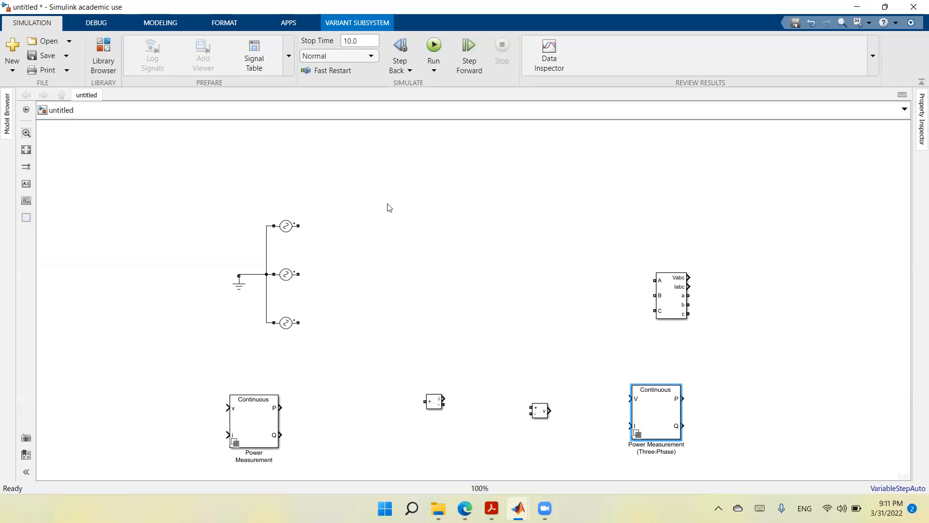
- Wire the three sources to inputs A, B and C of the Three-Phase V-I Measurement, with the Current Measurement in series in phase A
left_click_drag(438, 403, 374, 231)
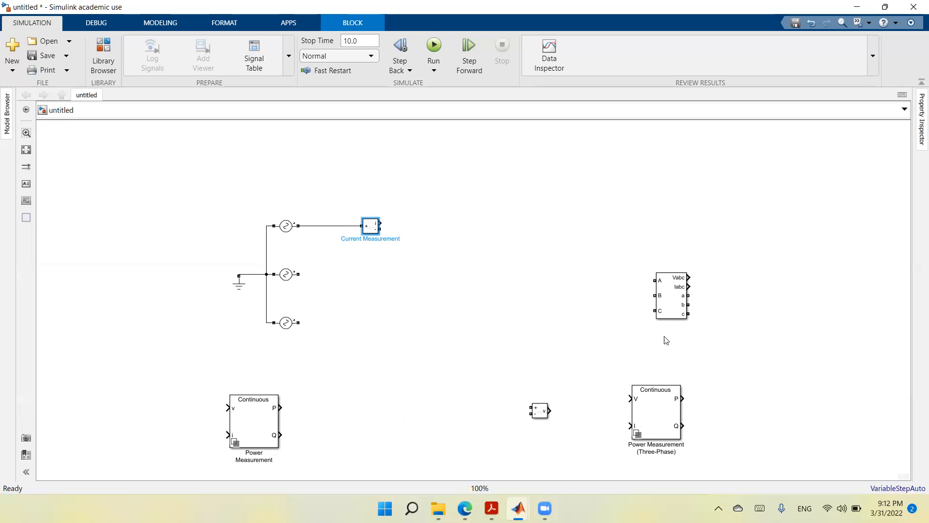
left_click_drag(676, 304, 507, 281)
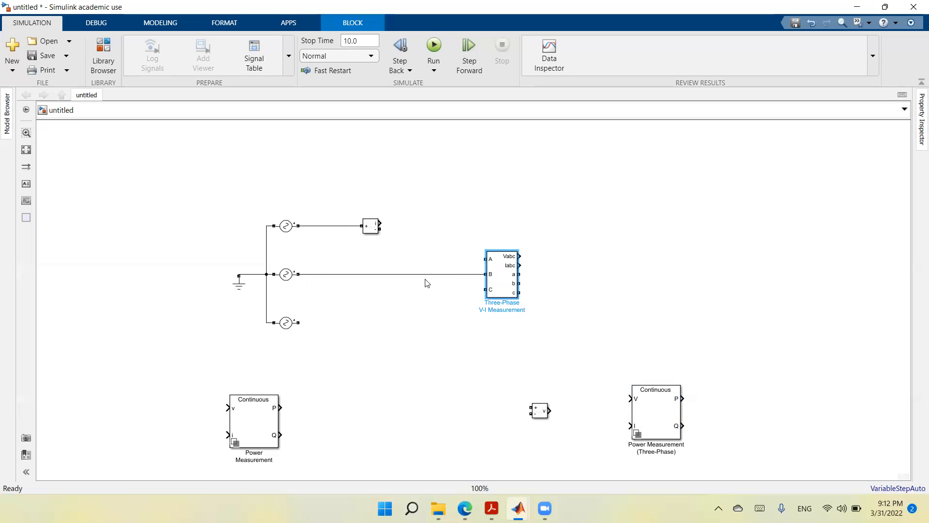
left_click_drag(380, 229, 486, 258)
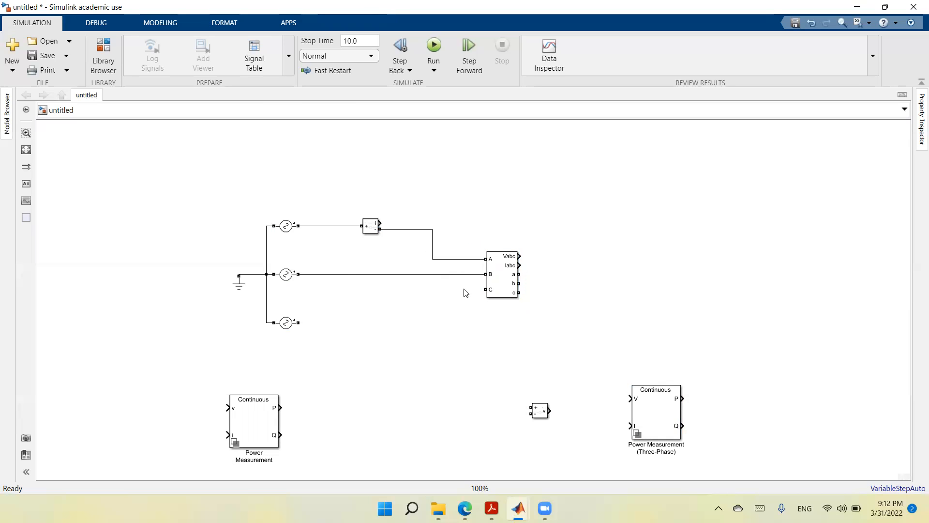
left_click_drag(299, 323, 480, 289)
left_click_drag(394, 312, 429, 312)
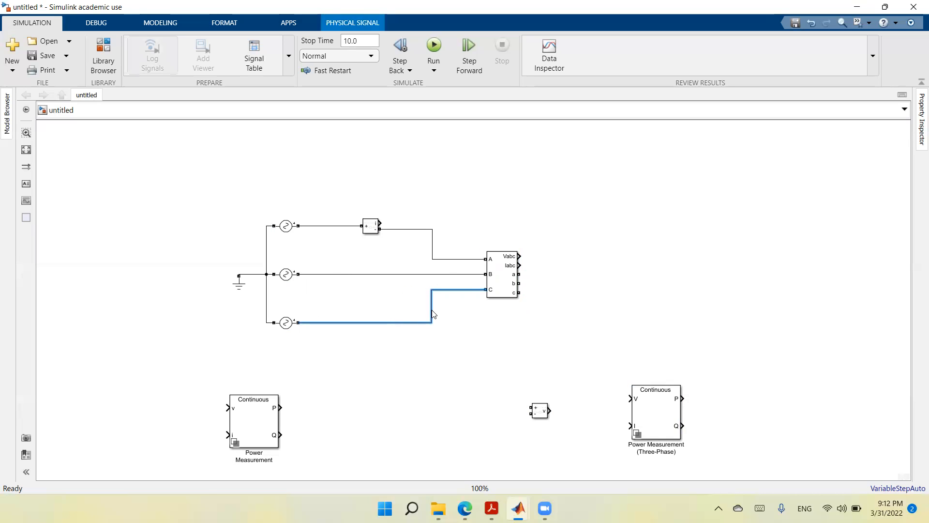
left_click(449, 395)
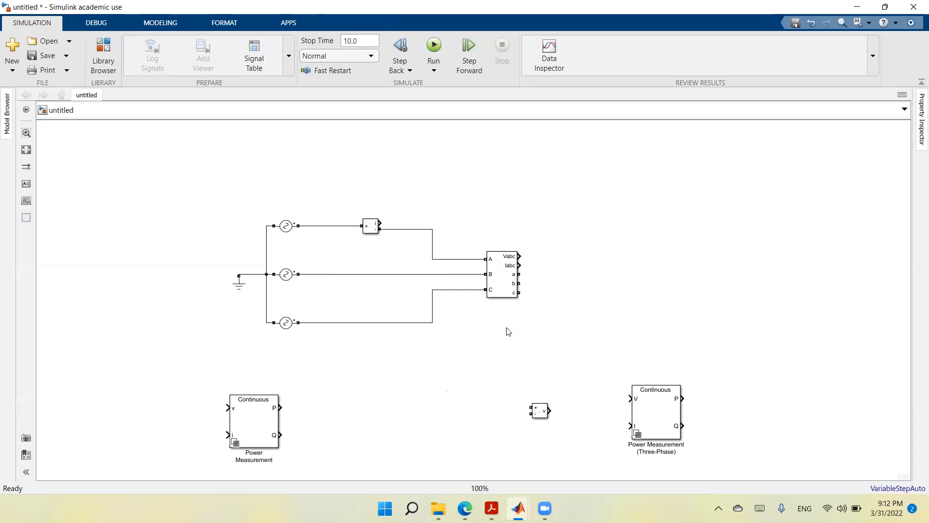
- Add a Three-Phase Series RLC Branch and connect its A, B and C terminals to outputs a, b and c of the V-I Measurement
double_click(691, 319)
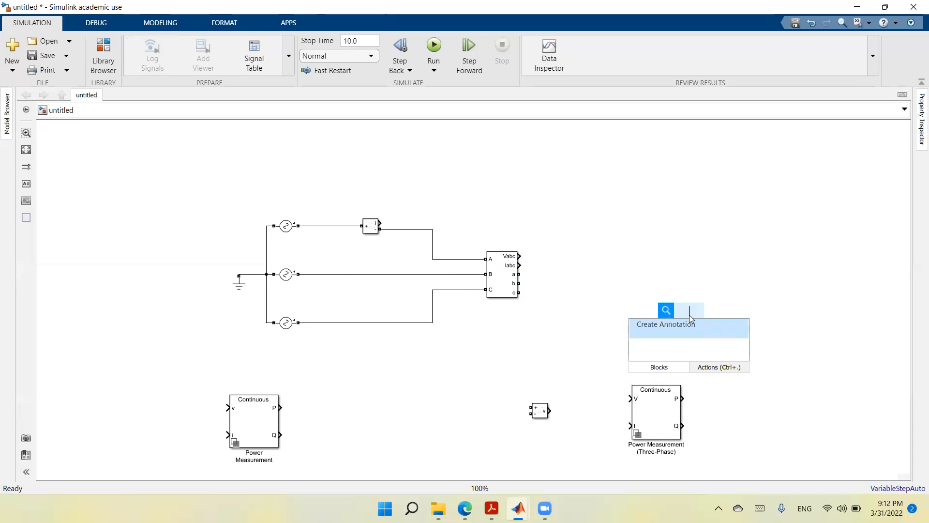
type("rlc")
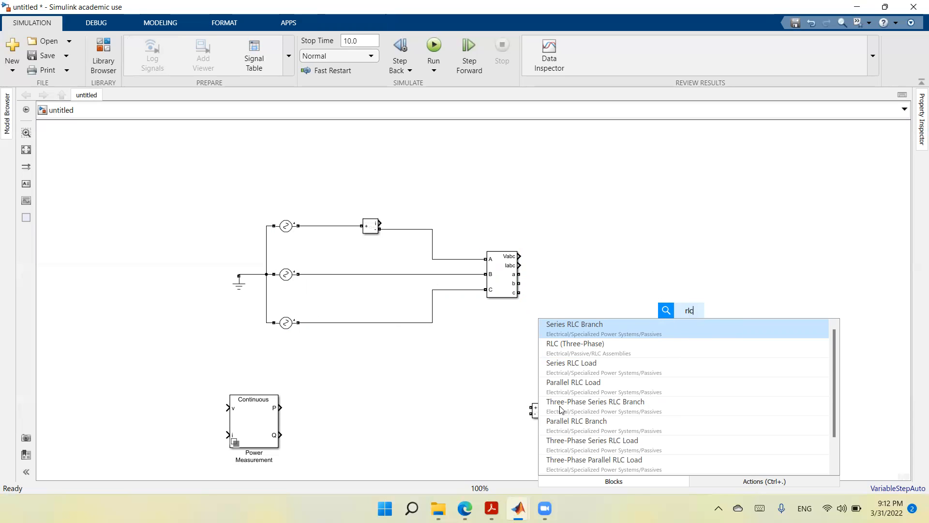
left_click(635, 407)
left_click_drag(692, 314, 682, 287)
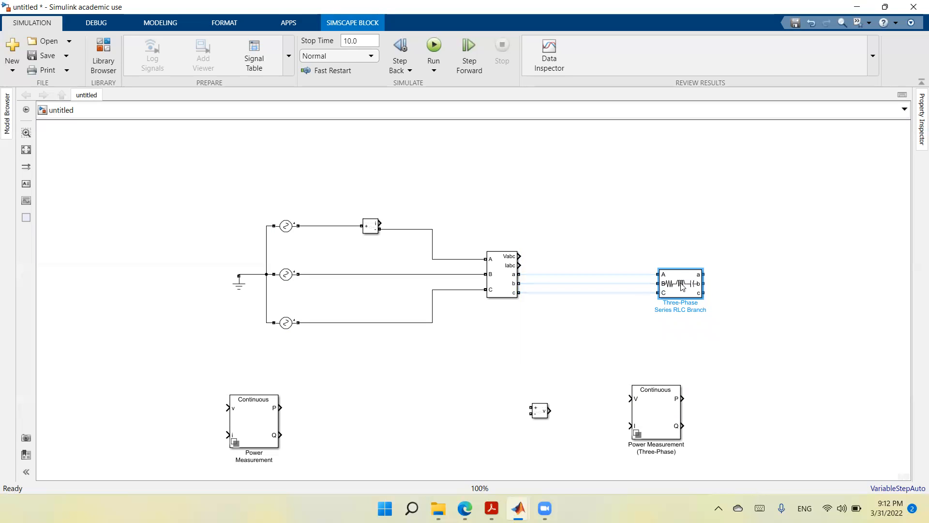
left_click(632, 274)
left_click(630, 288)
left_click(629, 292)
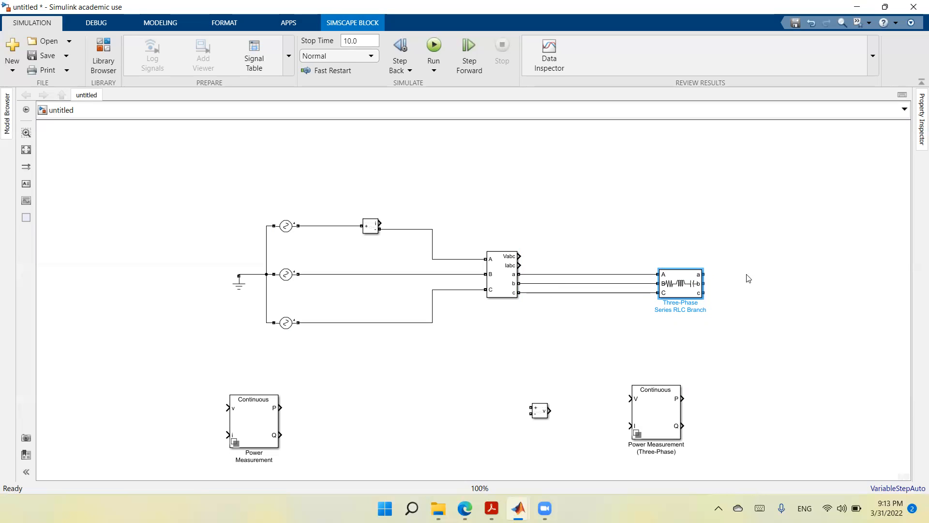
- Tie the RLC branch's a, b and c output terminals together and connect the common point to a new Ground block
left_click(714, 278)
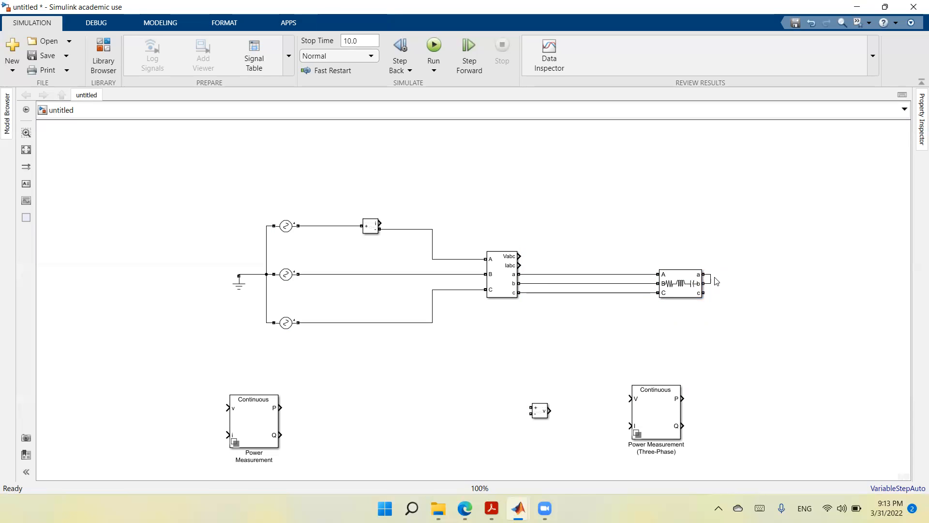
left_click_drag(707, 293, 711, 283)
double_click(762, 363)
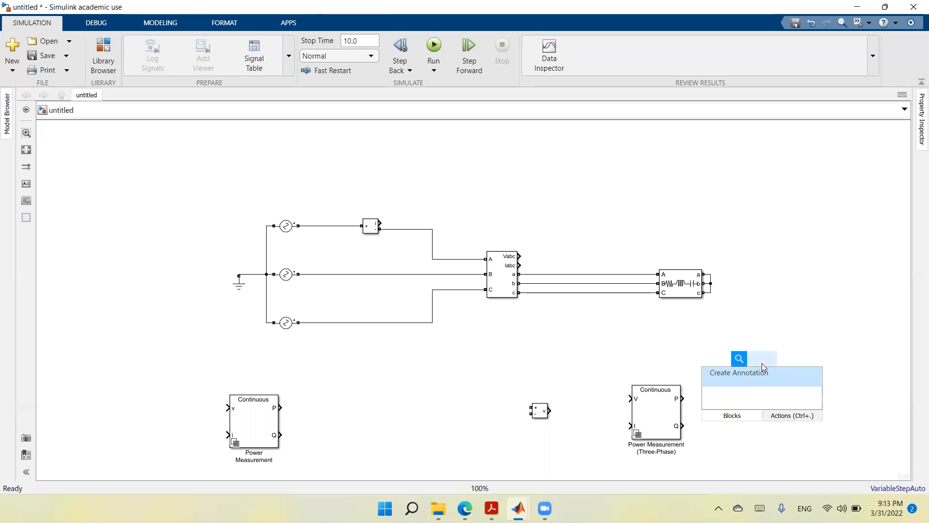
type("grou")
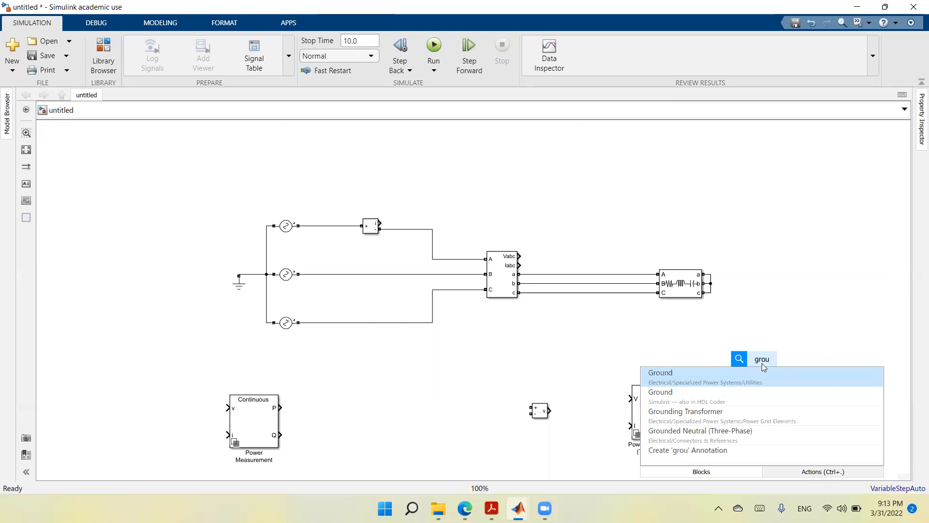
left_click(708, 374)
left_click_drag(766, 367, 711, 283)
left_click(736, 293)
left_click_drag(736, 294, 729, 286)
left_click(791, 389)
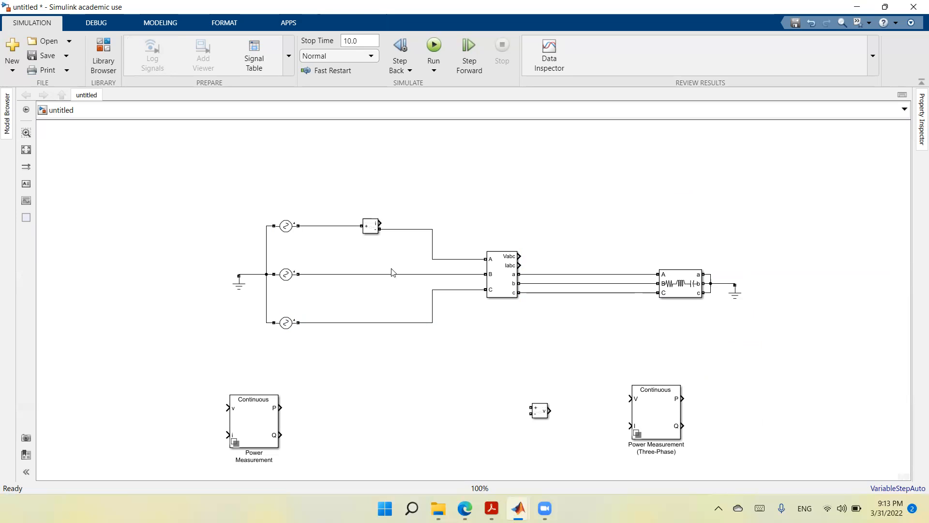
- Shift the Current Measurement closer to the phase A source, place the Voltage Measurement above it and wire its positive terminal to phase A
left_click_drag(366, 231, 340, 235)
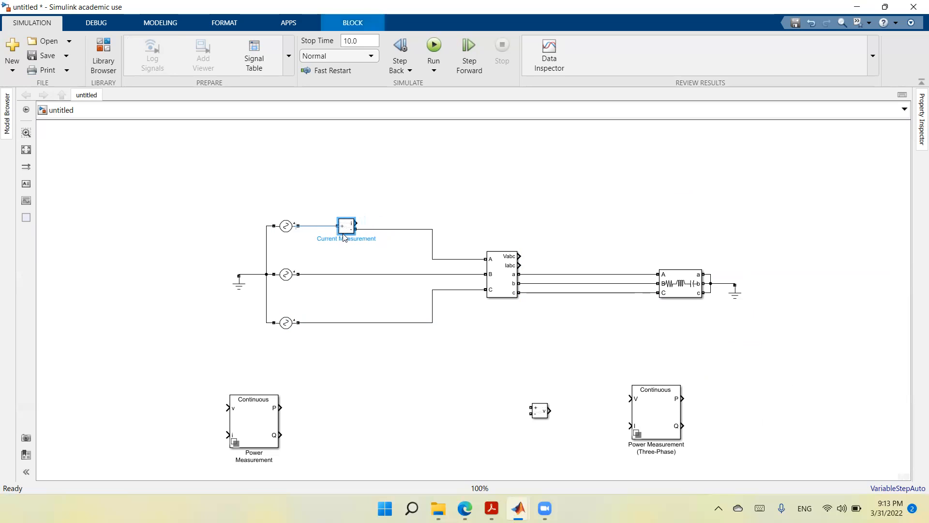
left_click(410, 424)
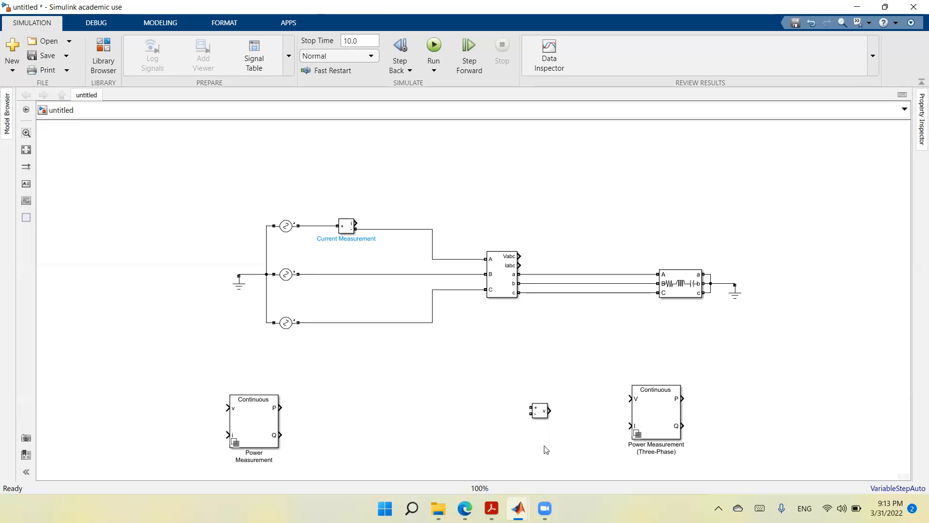
left_click_drag(538, 412, 348, 182)
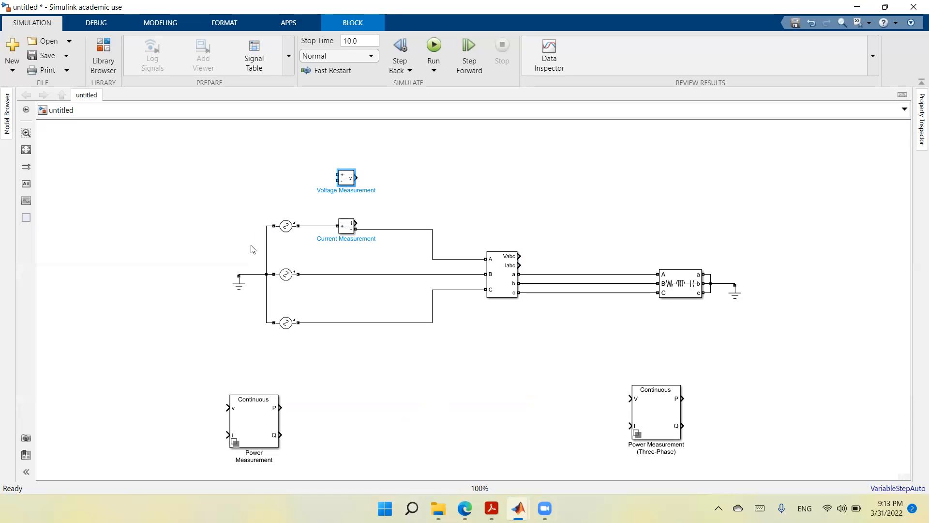
left_click(388, 152)
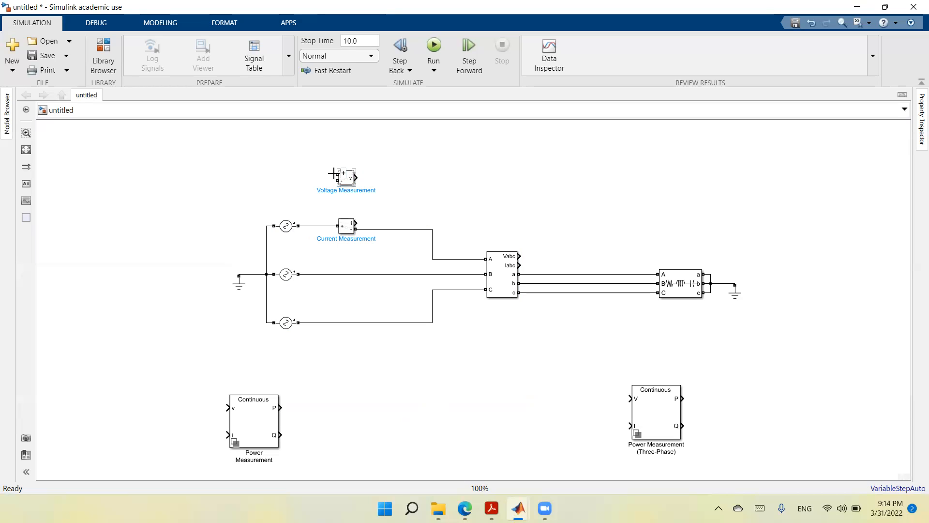
left_click_drag(334, 173, 310, 225)
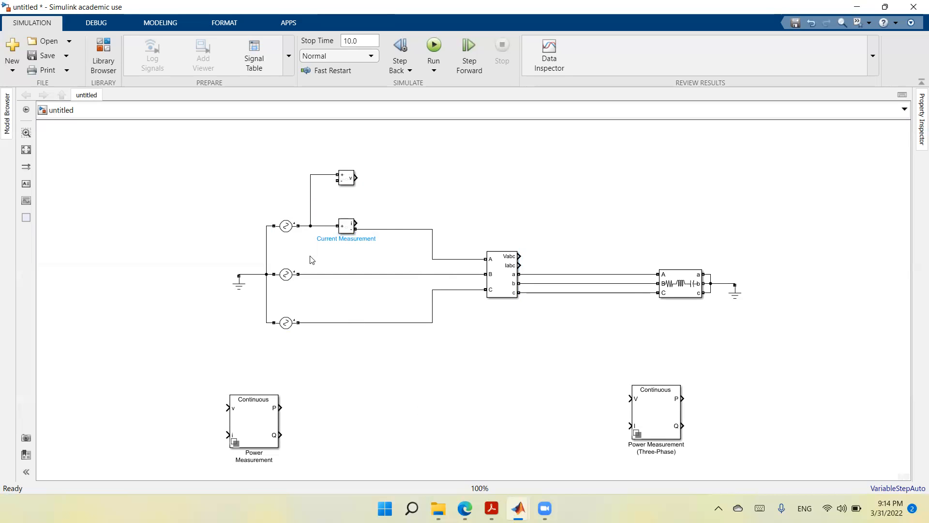
- Duplicate the source-side Ground block and connect the copy to the Voltage Measurement's negative terminal
left_click(286, 275)
left_click(238, 286)
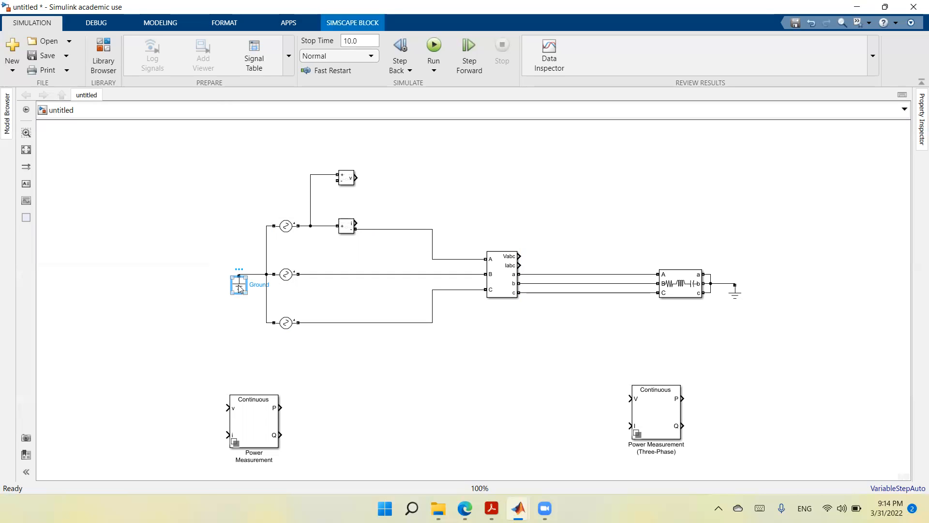
right_click(238, 284)
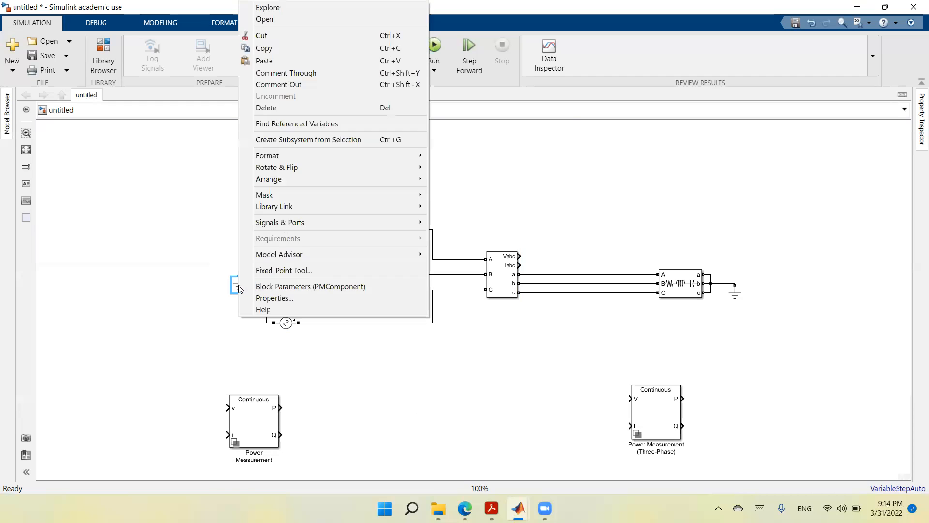
left_click(306, 48)
left_click(459, 184)
right_click(458, 185)
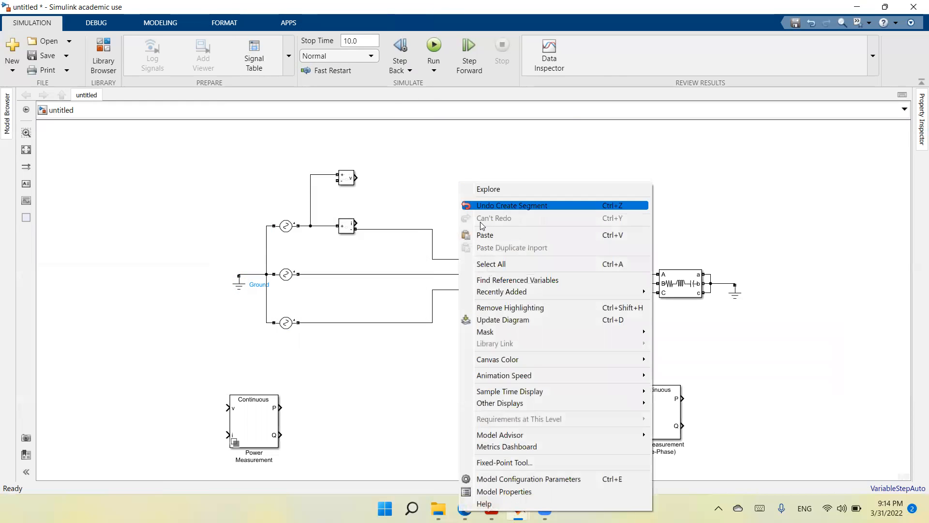
left_click(484, 234)
left_click_drag(456, 196, 326, 205)
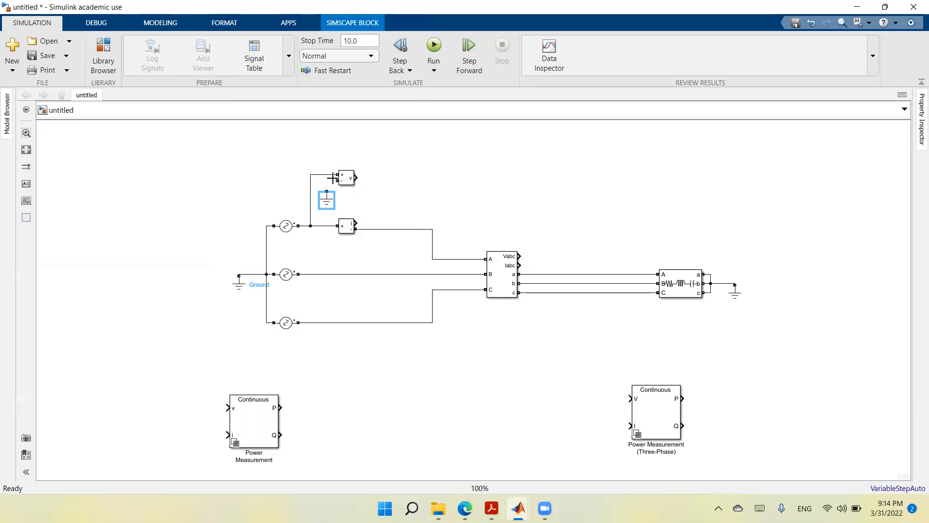
left_click_drag(334, 179, 324, 195)
- Add an RMS block beside the Voltage Measurement and connect it to the measured voltage output
left_click(403, 410)
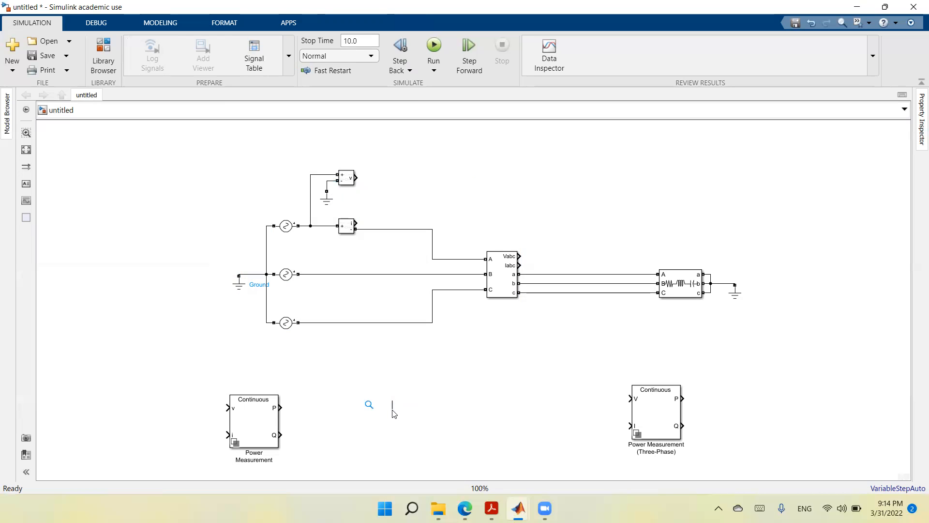
type("r")
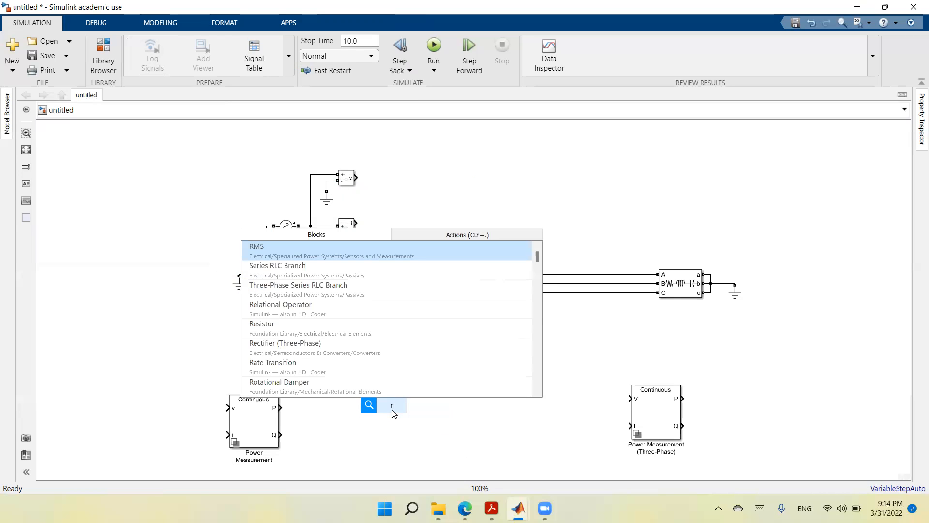
type("ms")
left_click(364, 331)
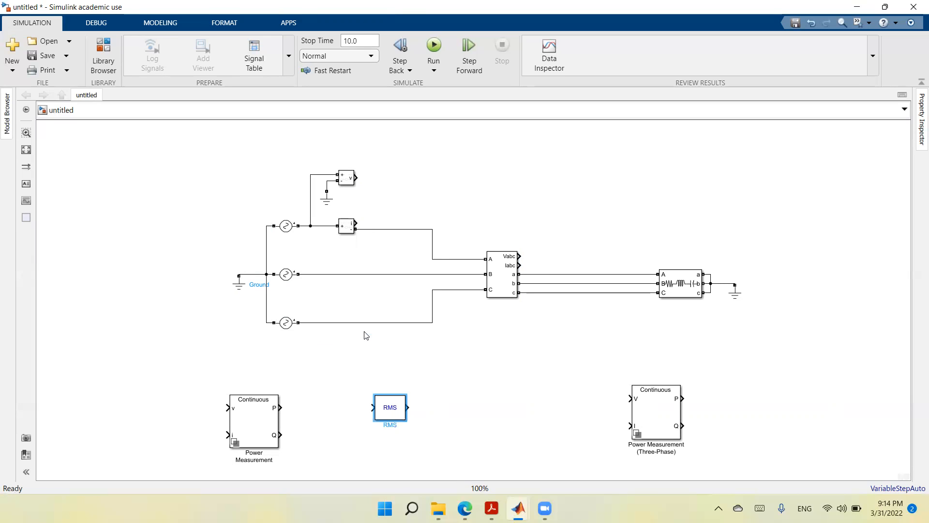
left_click_drag(395, 411, 407, 182)
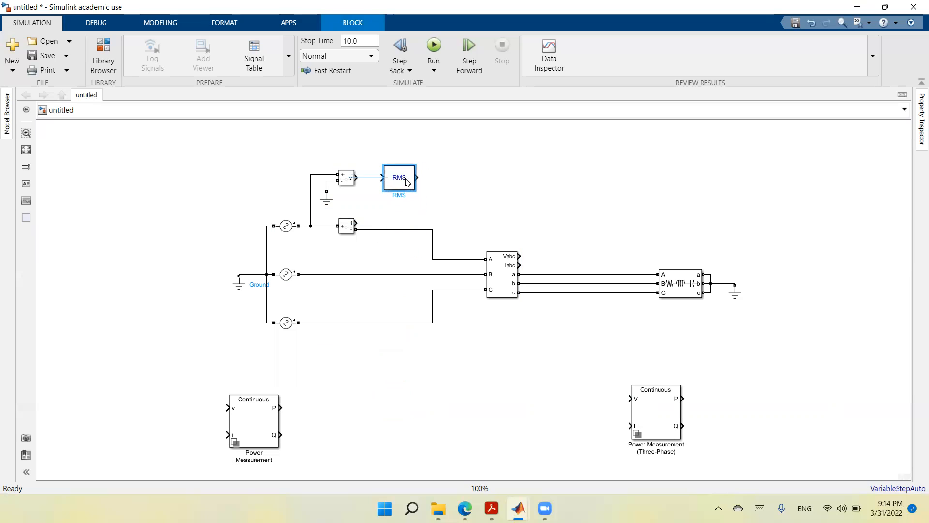
left_click(370, 180)
- Set the RMS block's fundamental frequency to 50 Hz
double_click(404, 180)
double_click(443, 165)
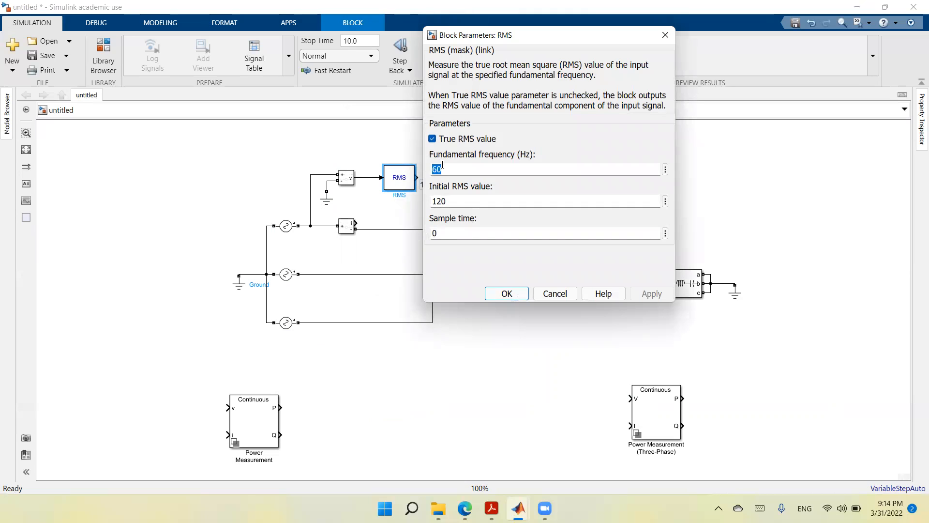
type("50")
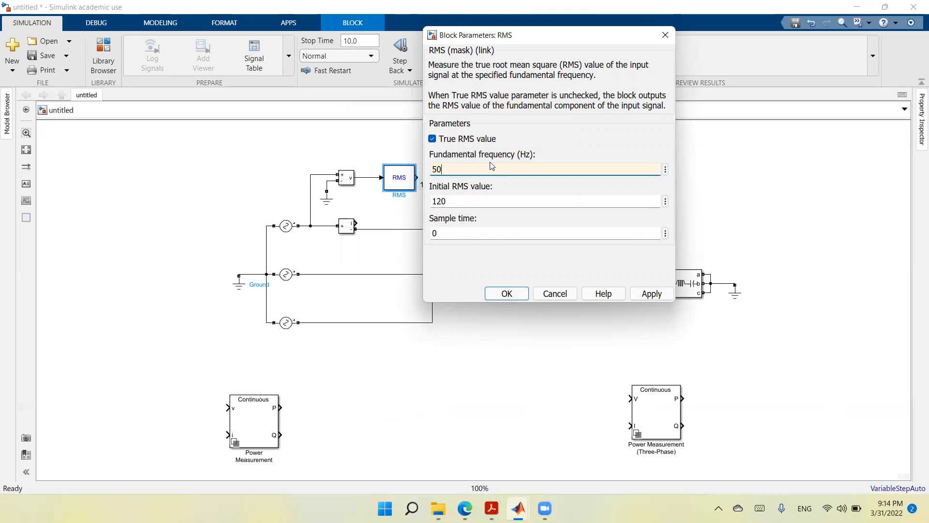
left_click(645, 294)
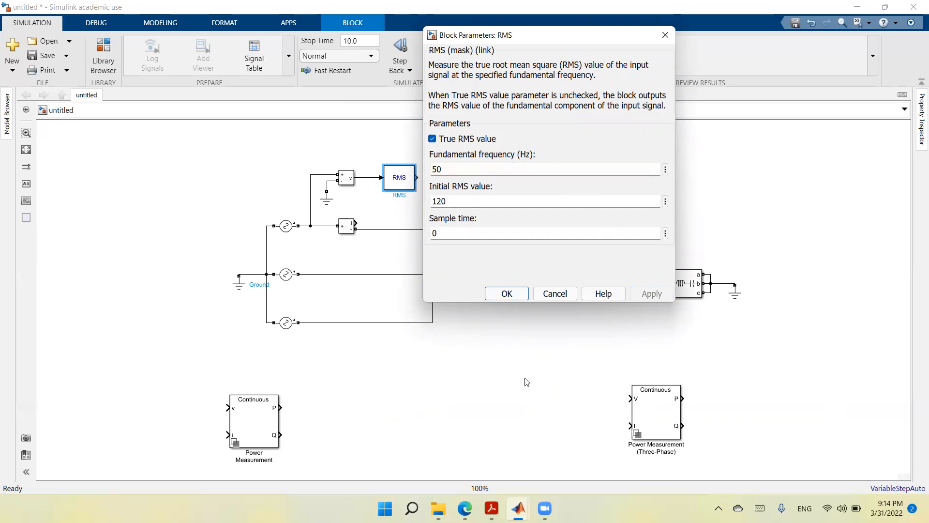
left_click(507, 293)
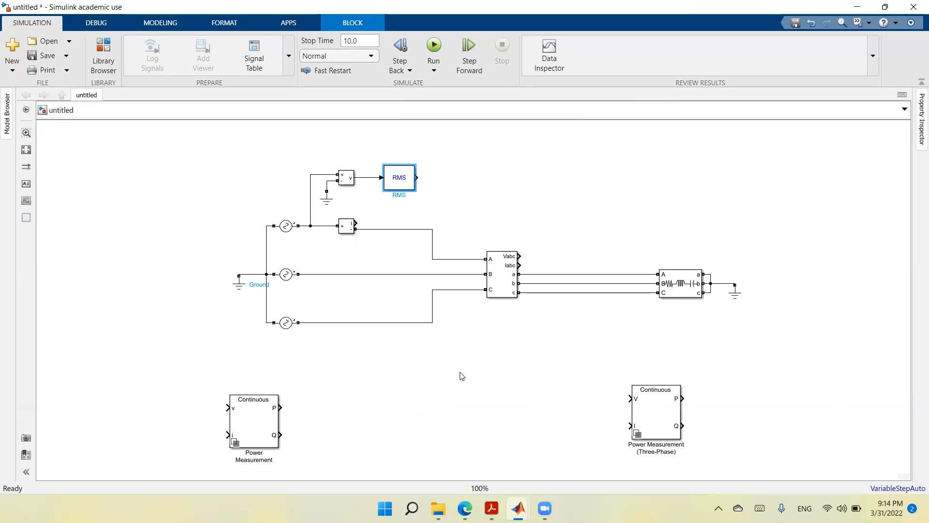
- Add a Simulink Display block after the RMS block and connect it to the RMS output
double_click(423, 418)
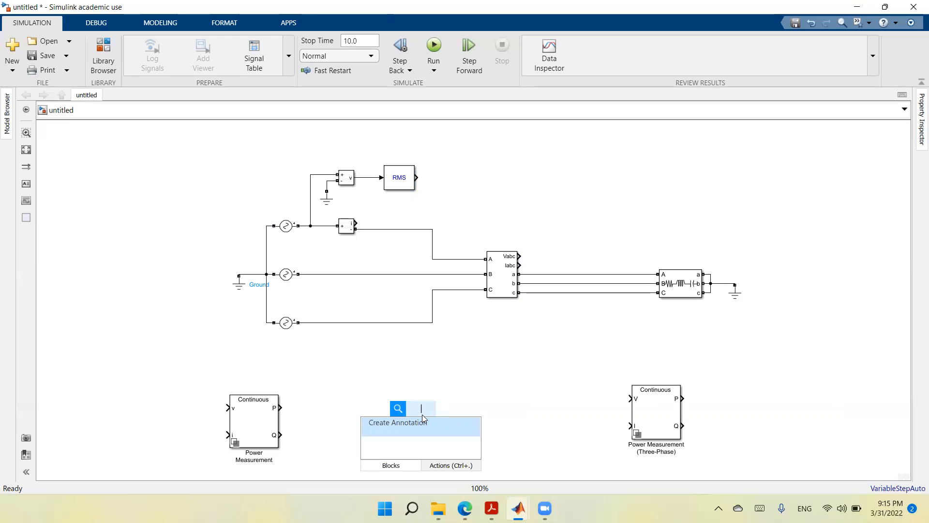
type("dis")
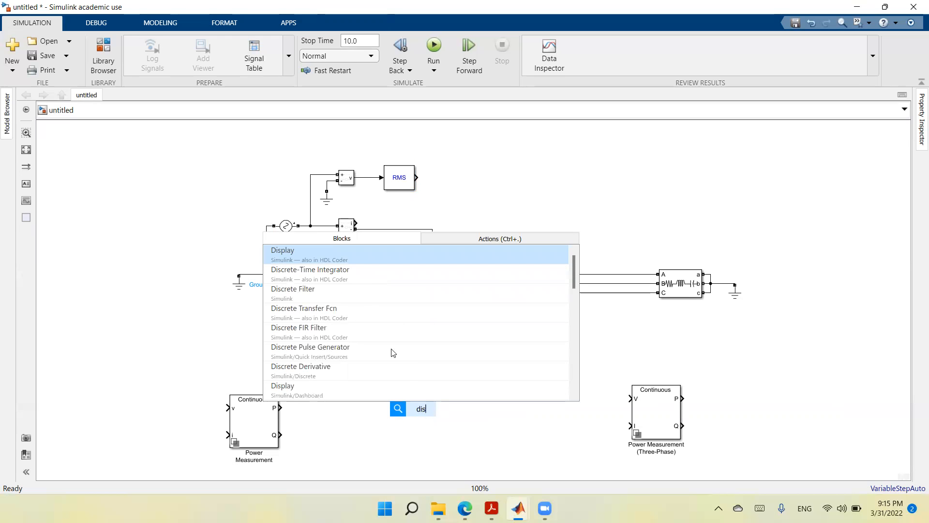
left_click(346, 260)
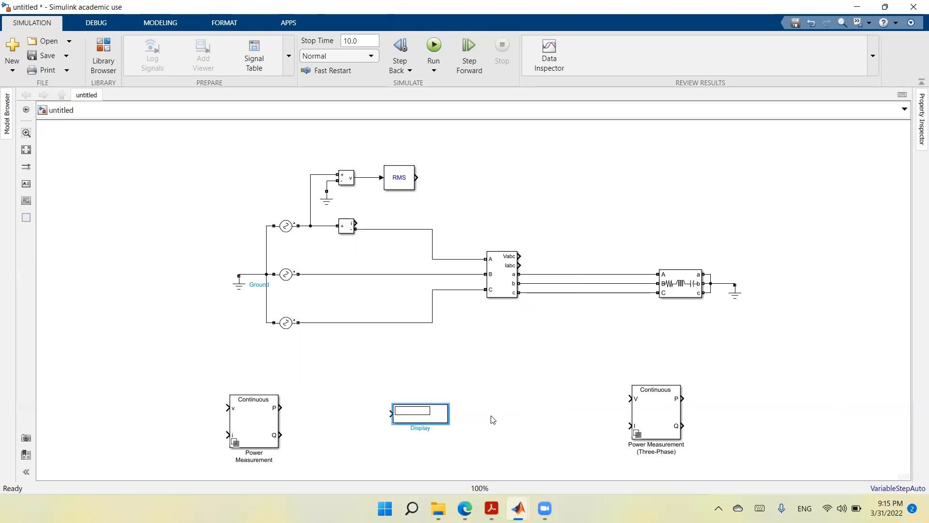
left_click_drag(442, 417, 493, 185)
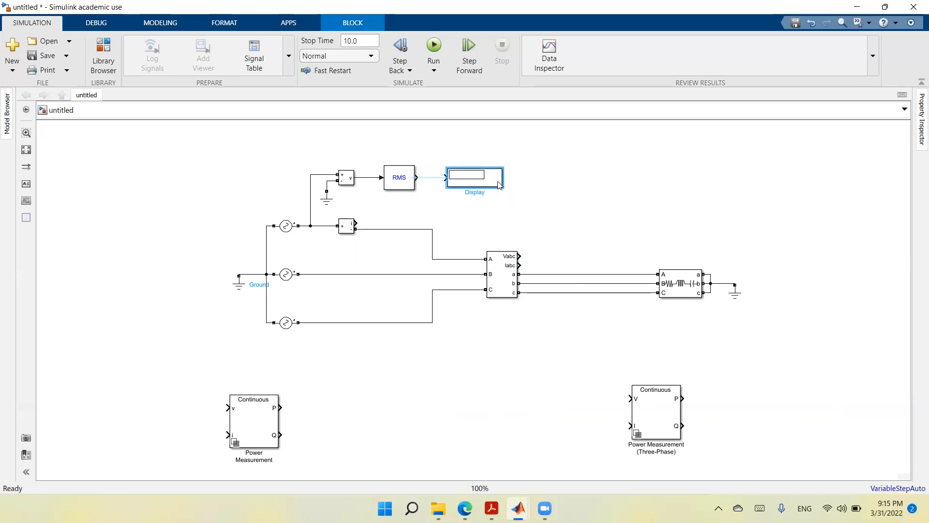
left_click(428, 184)
- Rename the Display block as "Van, V"
double_click(468, 193)
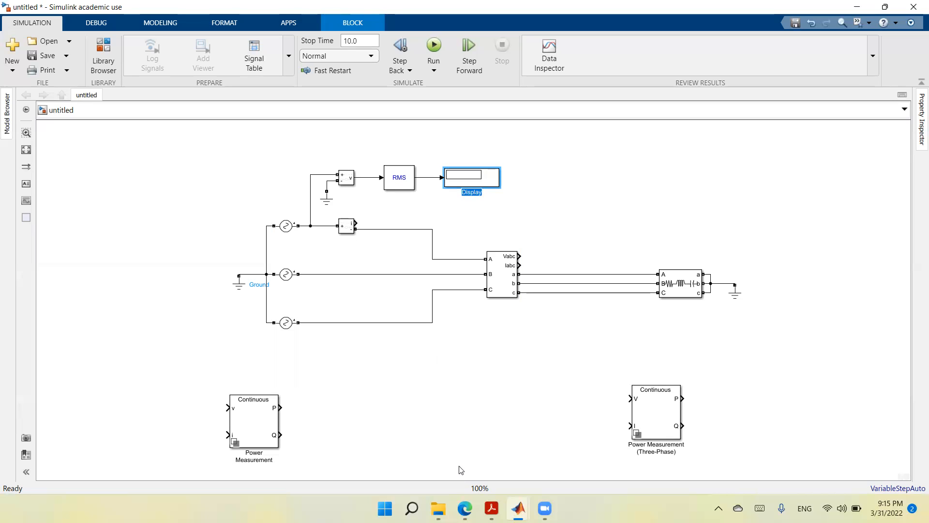
type("V")
type("an, V")
left_click(537, 155)
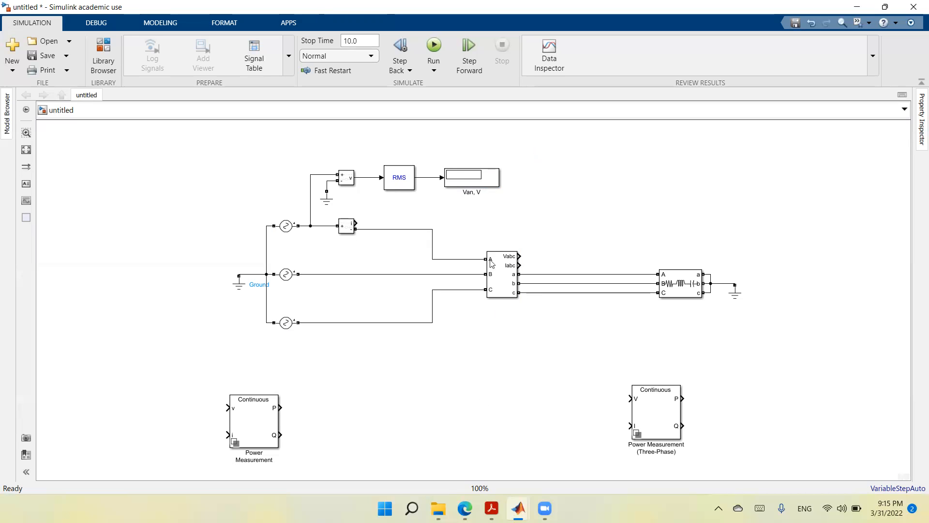
- Copy the RMS block, its output line and the Van, V display together, and paste them above the RLC branch
left_click(408, 180)
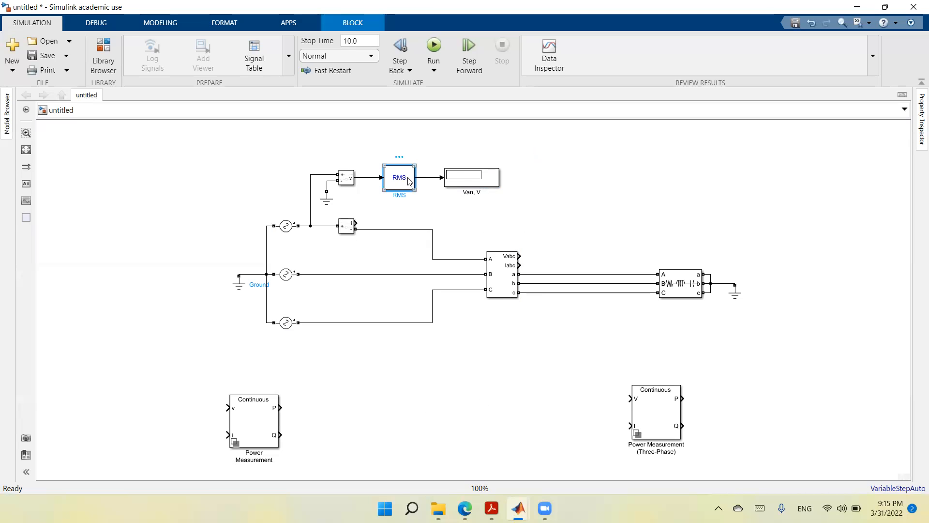
left_click(425, 178)
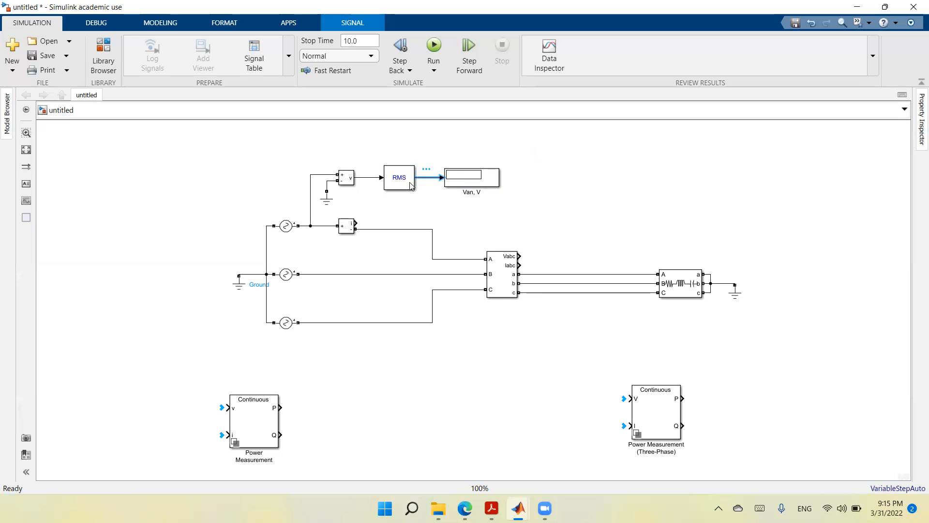
left_click(411, 186)
left_click(428, 178, "shift")
left_click(457, 183, "shift")
right_click(457, 182)
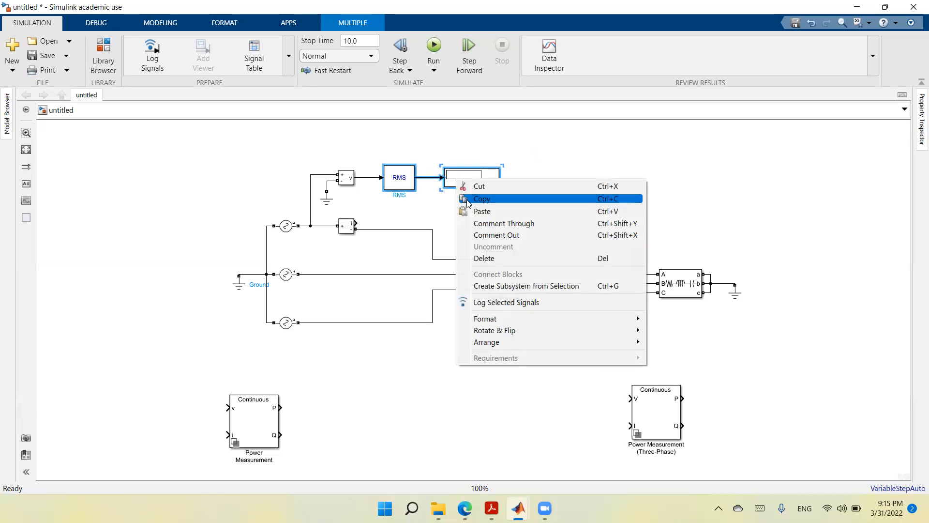
left_click(467, 199)
right_click(590, 159)
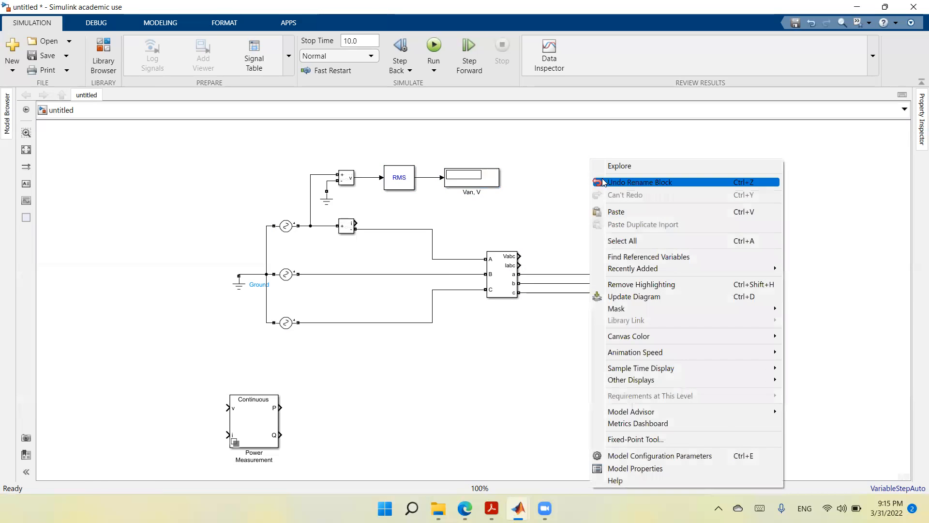
left_click(603, 212)
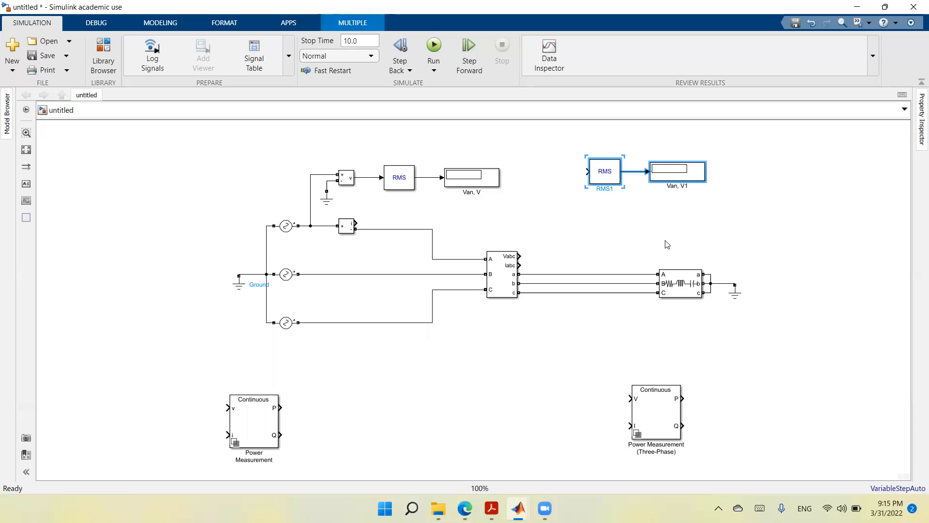
- Move the pasted RMS and display pair directly below the original pair, beside the Current Measurement's output
key("Down")
key("Down")
key("Down")
key("Down")
key("Down")
key("Down")
key("Down")
key("Down")
key("Down")
key("Down")
key("Down")
key("Down")
key("Down")
key("Down")
key("Left")
key("Left")
key("Left")
key("Left")
key("Left")
key("Left")
key("Left")
key("Left")
key("Left")
key("Left")
key("Left")
key("Left")
key("Left")
key("Left")
key("Left")
key("Left")
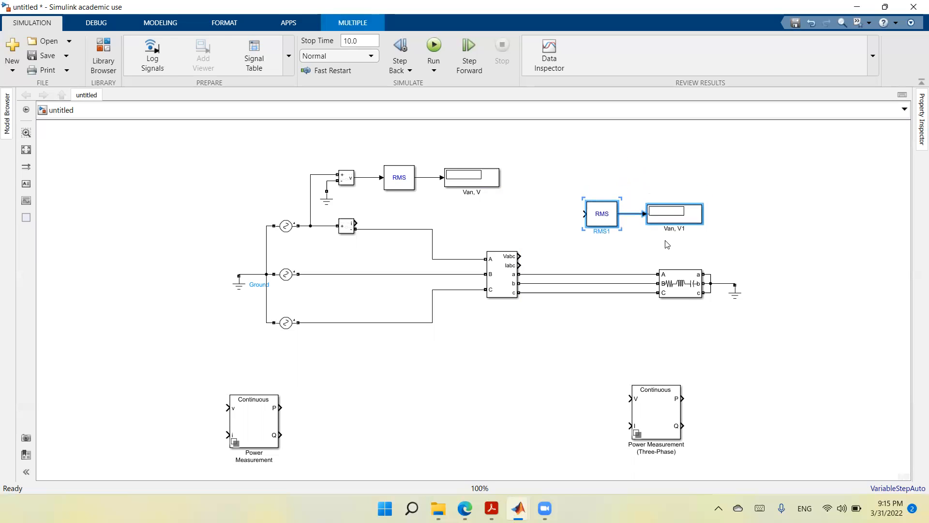
key("Left")
key("Left")
key("Left")
key("Left")
key("Left")
key("Left")
key("Left")
key("Left")
key("Left")
key("Left")
key("Left")
key("Left")
key("Left")
key("Left")
key("Left")
key("Left")
key("Left")
key("Left")
key("Left")
key("Left")
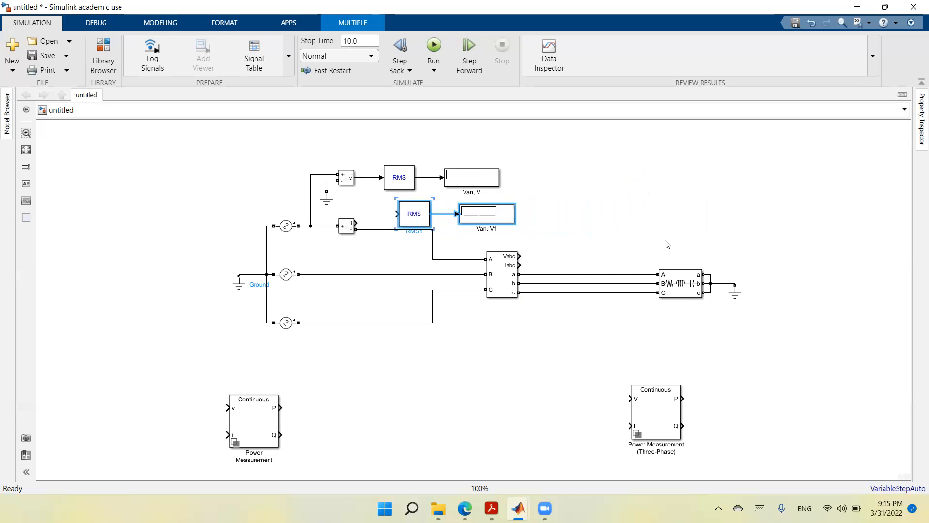
key("Up")
key("Left")
key("Left")
key("Left")
key("Left")
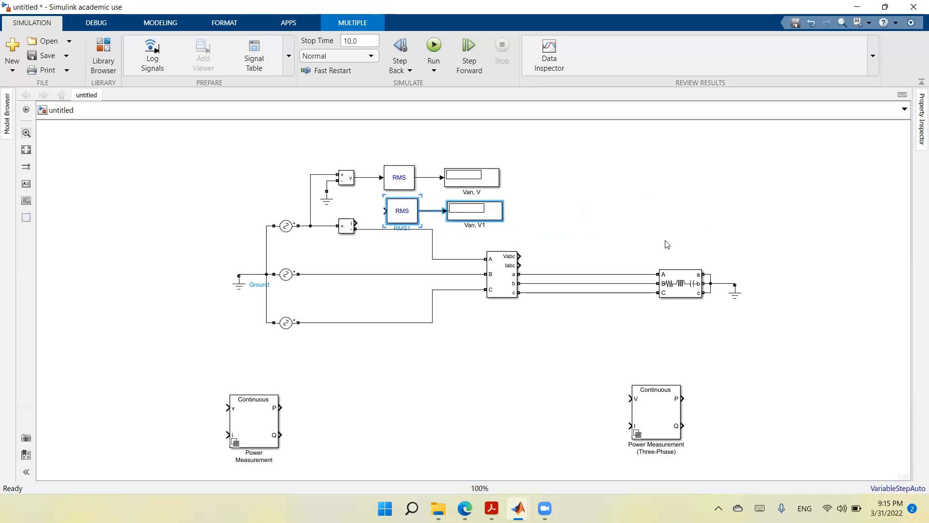
- Align the pasted RMS and display pair under the original and connect the Current Measurement's i output to the pasted RMS input
key("Left")
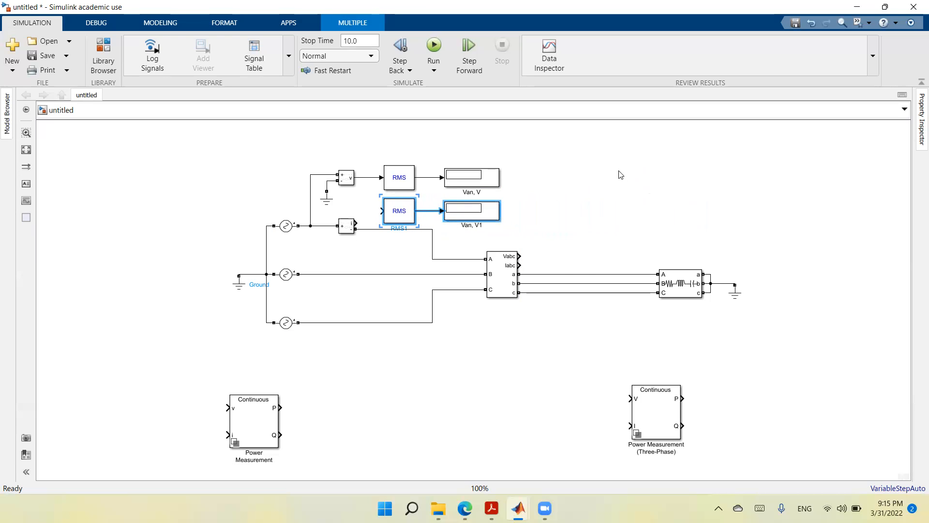
left_click(598, 177)
left_click_drag(380, 211, 355, 223)
left_click(398, 207)
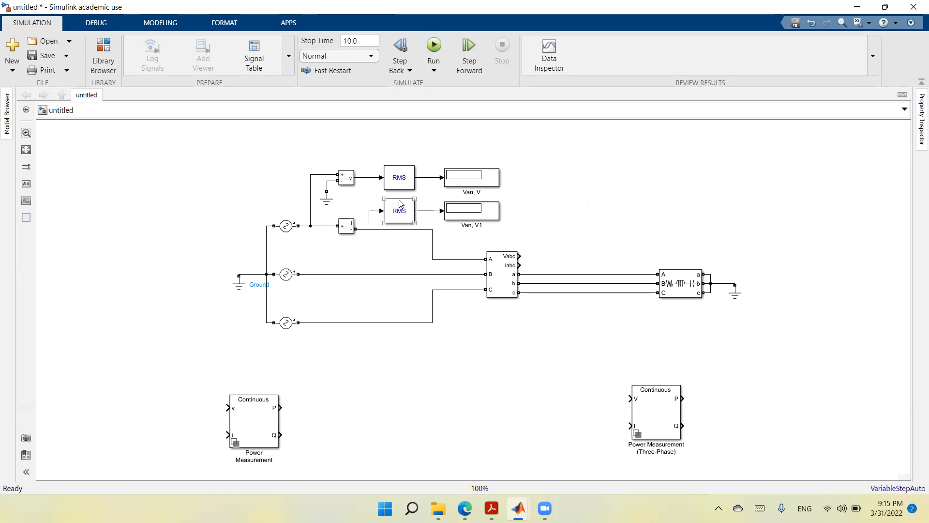
- Rename the display fed by the current RMS block as "Ia, A"
left_click(497, 202)
left_click(472, 217)
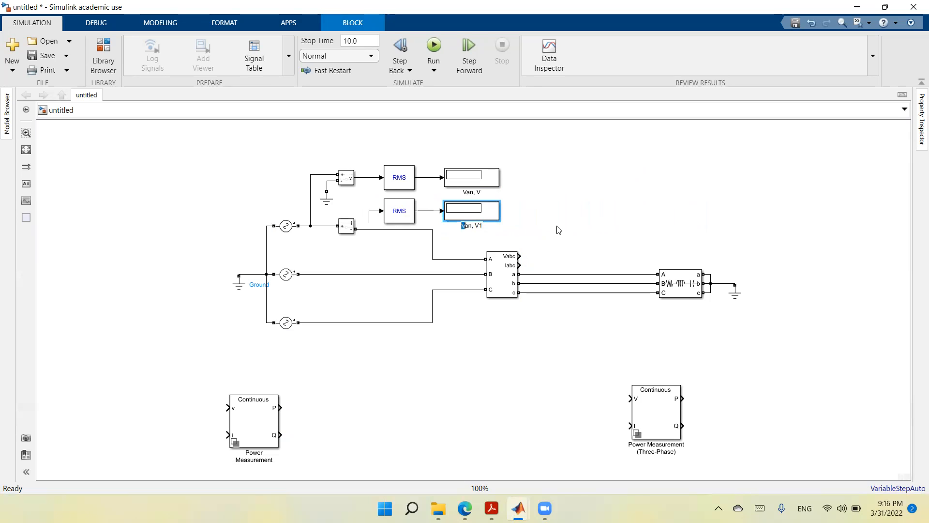
type("I")
key("BackSpace")
type("A")
left_click(593, 170)
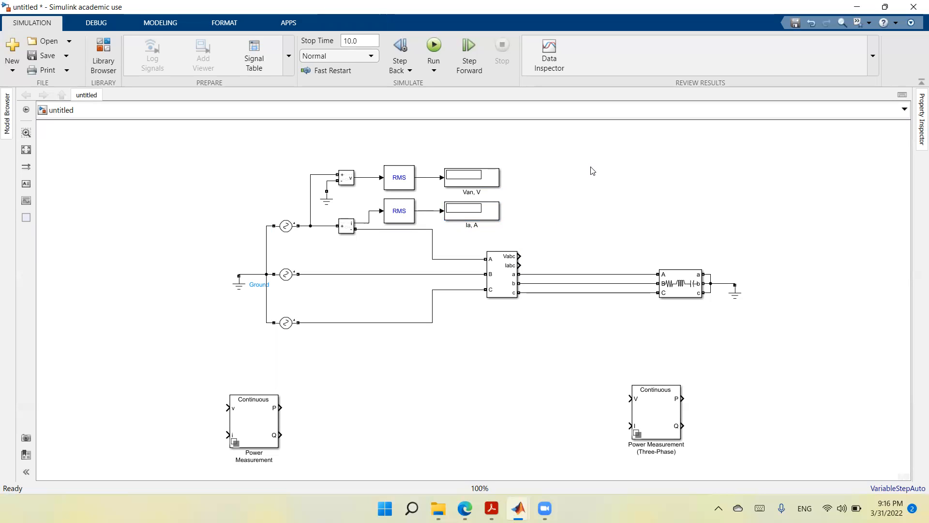
- Move the single-phase Power Measurement block directly above the two RMS blocks
left_click_drag(260, 419, 581, 175)
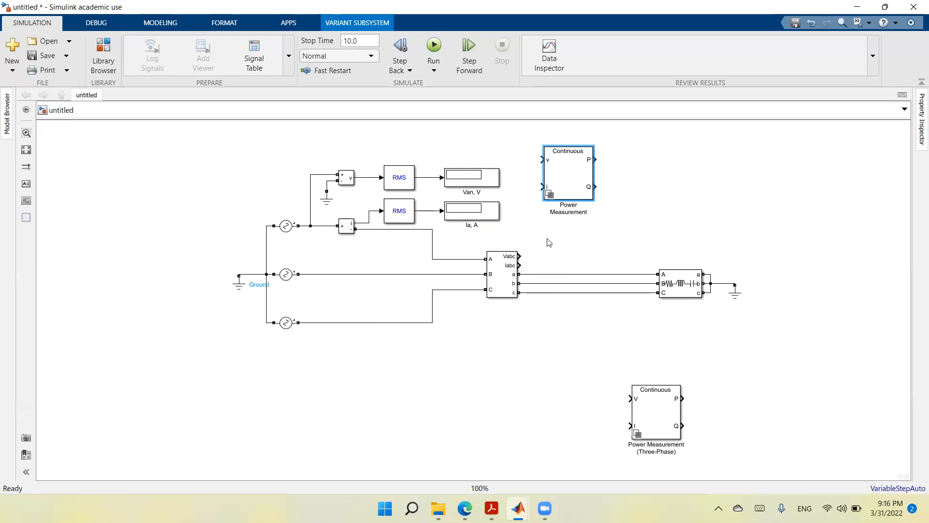
scroll(549, 242, "down", 2)
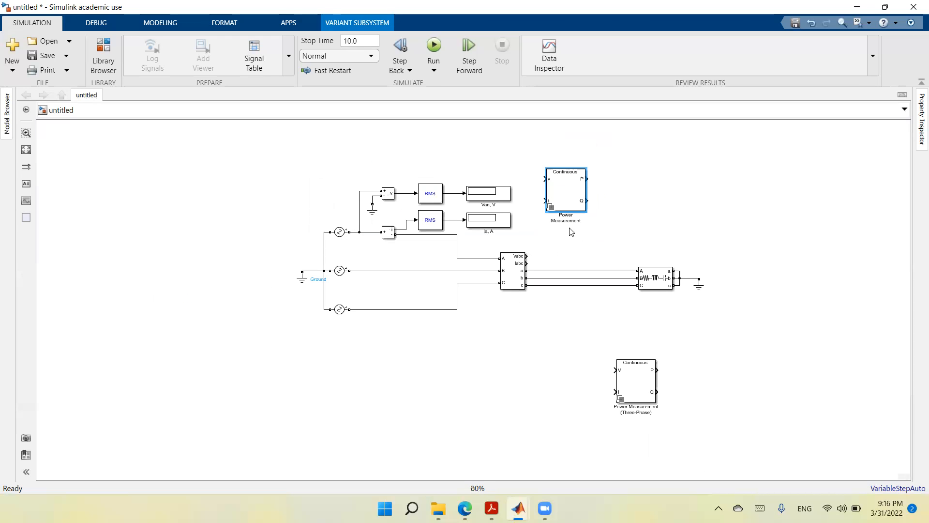
left_click_drag(565, 198, 434, 153)
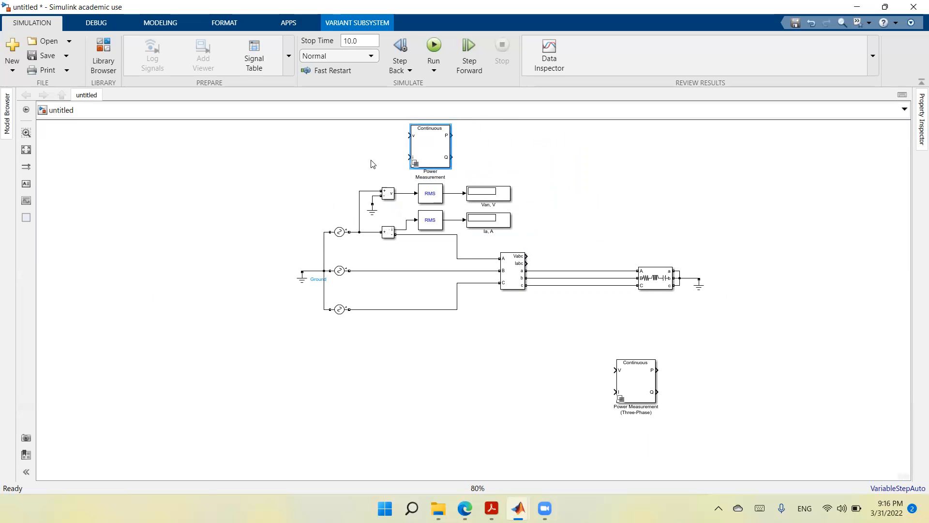
- Connect the Power Measurement block's v input to the voltage measurement signal and its i input to the current measurement signal
left_click(26, 151)
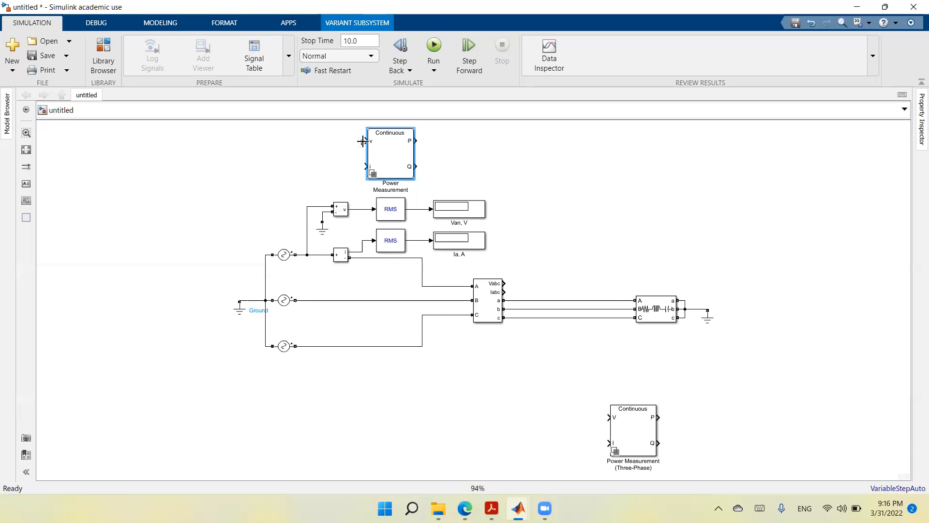
left_click_drag(365, 141, 353, 209)
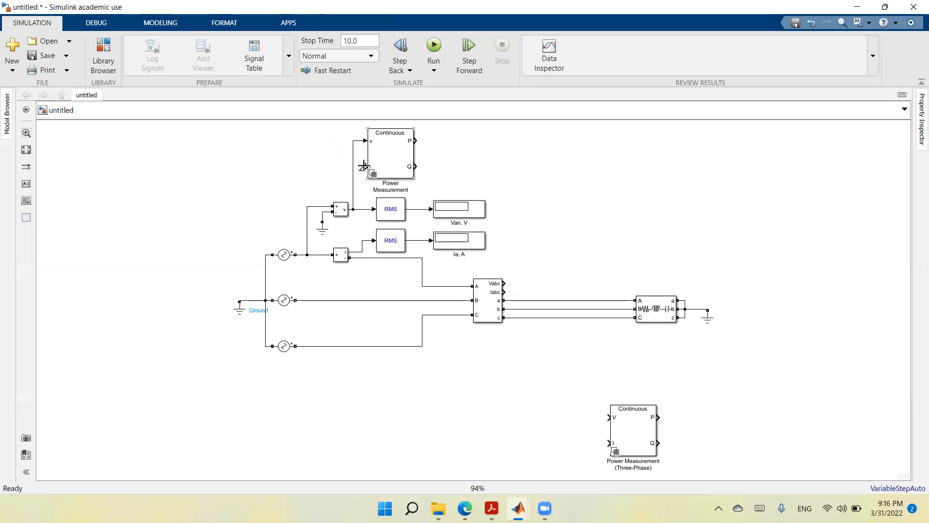
left_click_drag(366, 166, 362, 240)
- Copy the Van, V display, paste it, and attach the copy to the Power Measurement block's P output
left_click(479, 207)
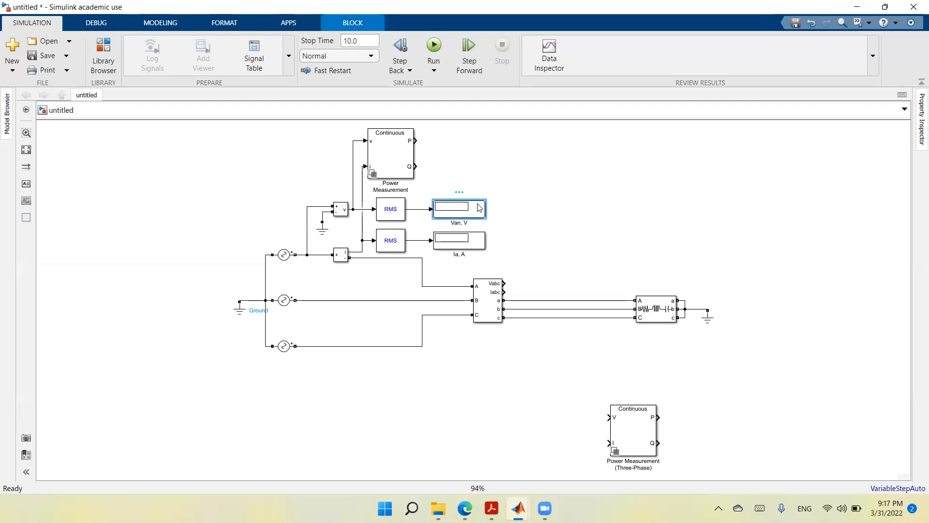
right_click(479, 207)
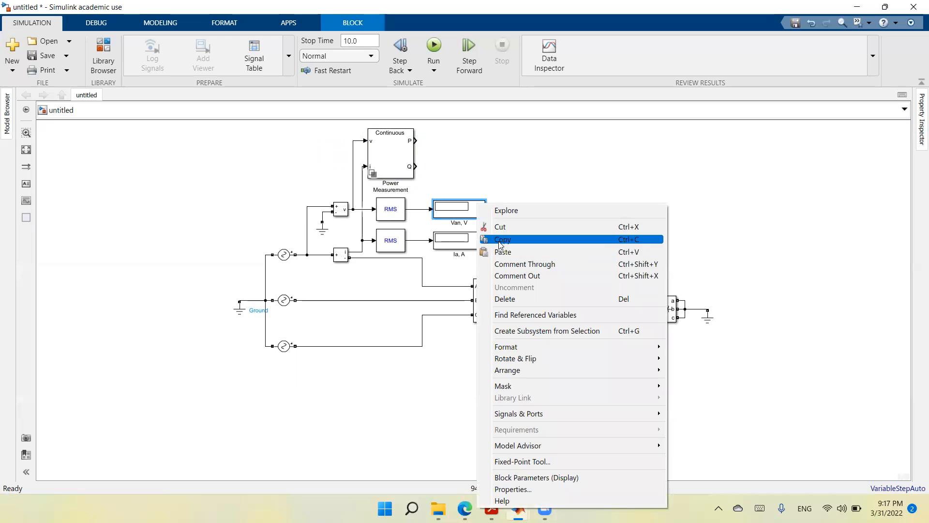
left_click(502, 252)
right_click(542, 168)
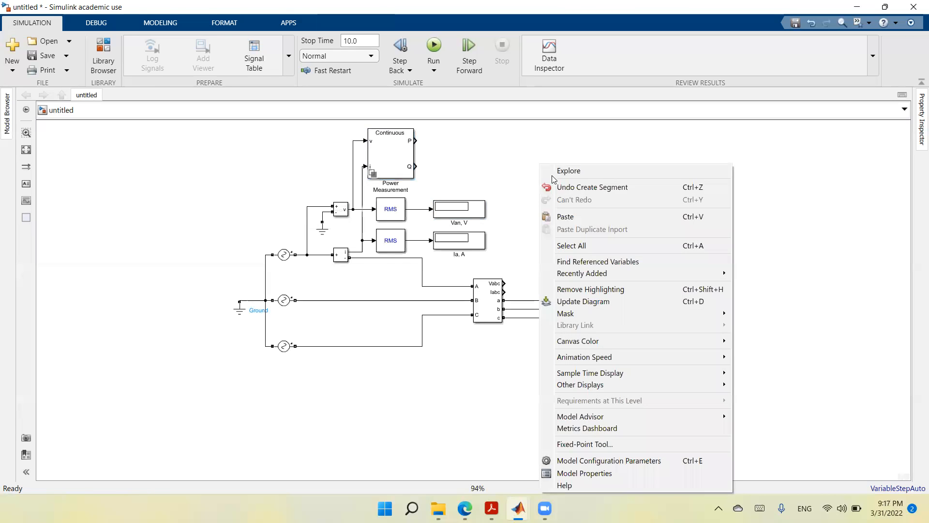
left_click(564, 214)
left_click_drag(556, 179, 449, 148)
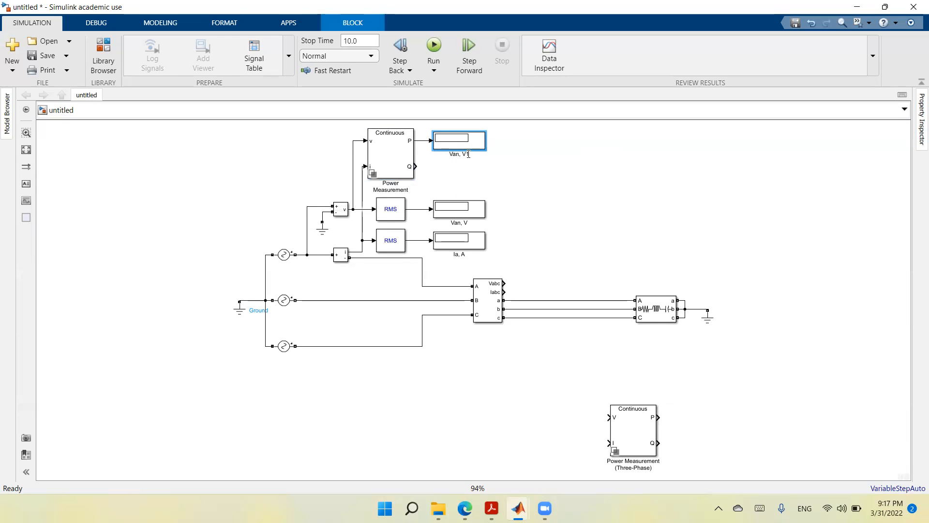
- Paste another copy of the Van, V display and attach it to the Power Measurement block's Q output
right_click(479, 207)
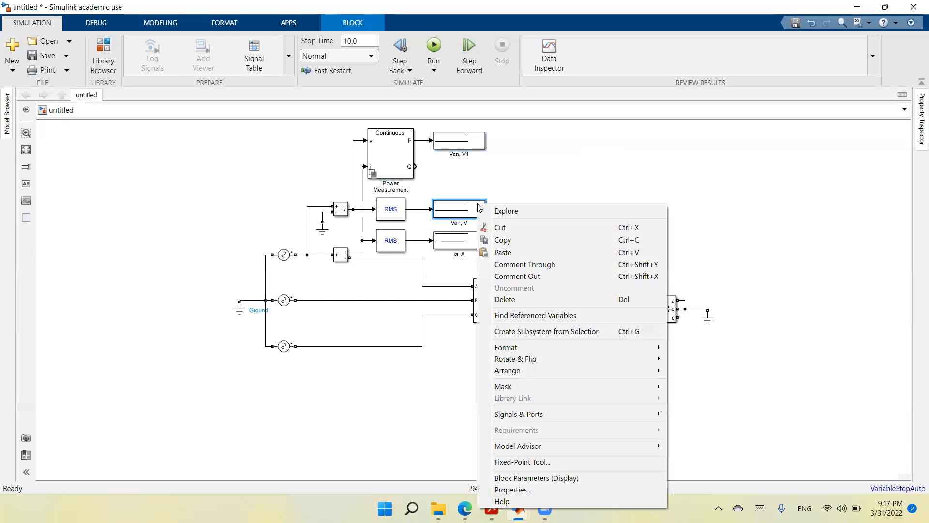
right_click(514, 169)
left_click(538, 219)
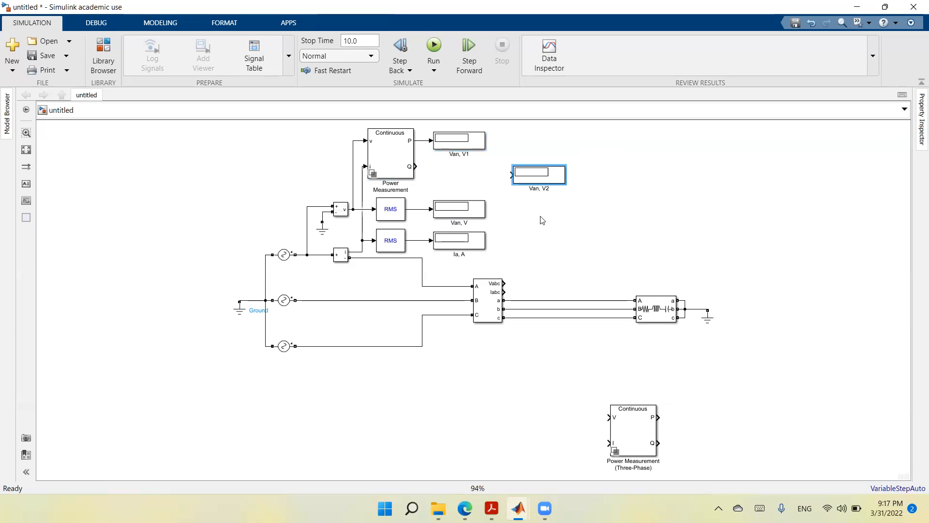
left_click_drag(545, 180, 464, 175)
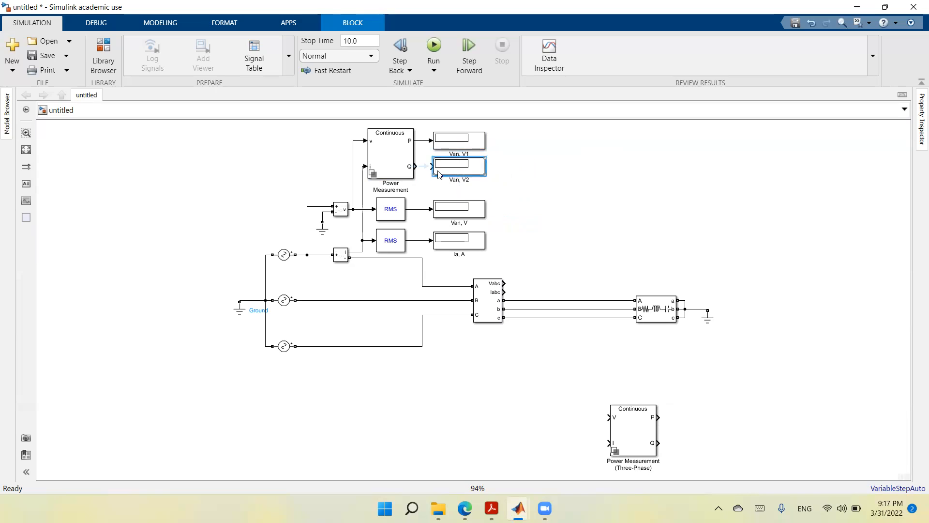
- Rename the display on the P output as "P 1 ph, W"
left_click(458, 154)
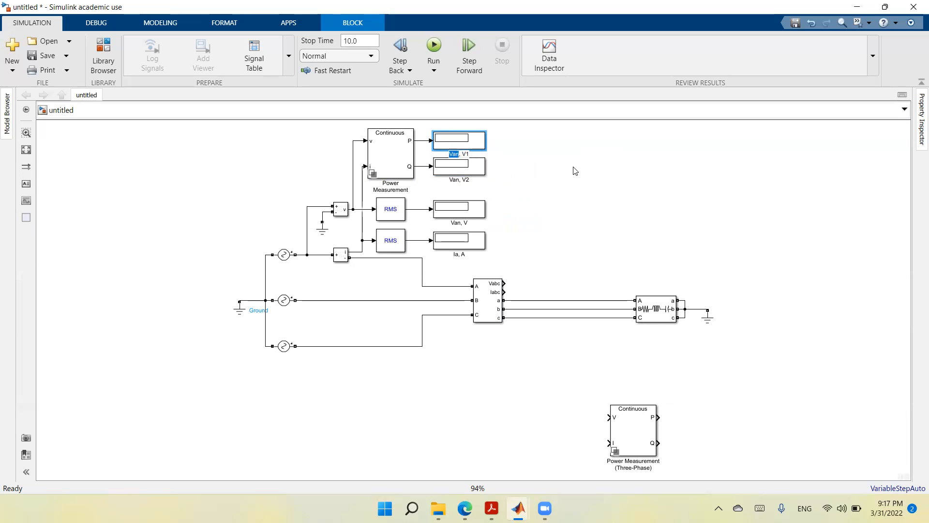
type("P")
type("1 ph")
key("Right")
type("W")
- Rename the display on the Q output as "Q 1 ph, VAR"
left_click(460, 180)
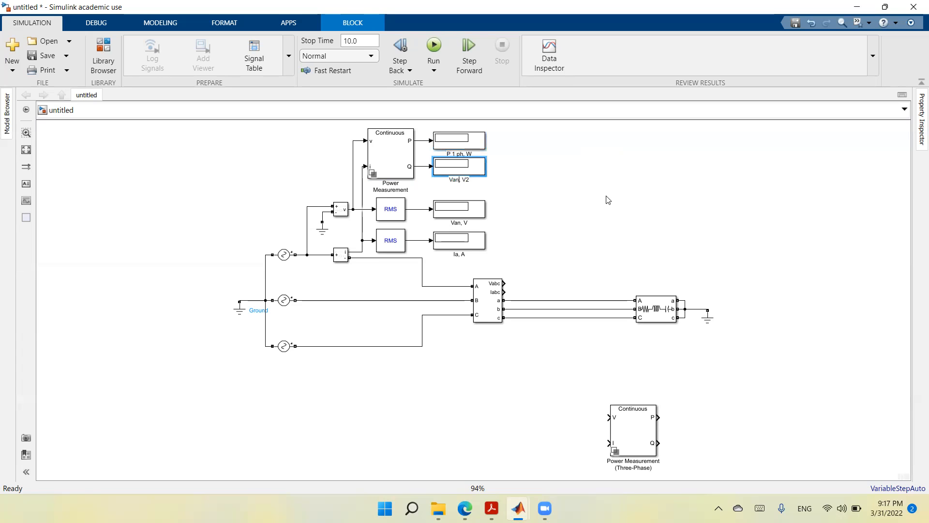
key("Return")
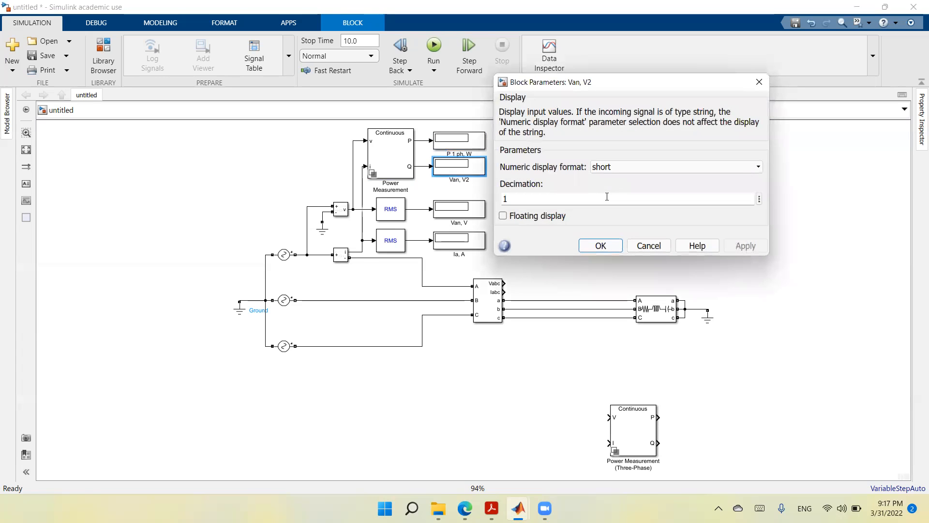
left_click(659, 244)
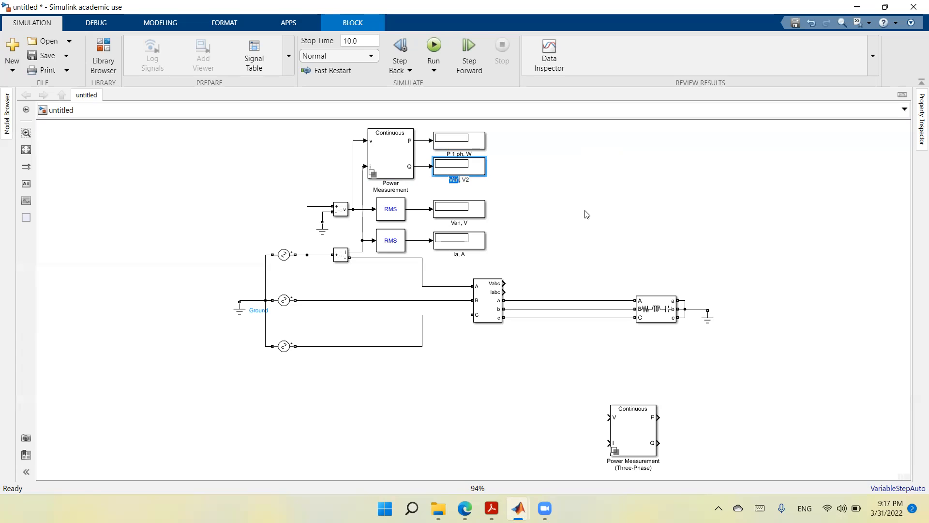
type("Q 1 ph")
key("shift+Right")
key("shift+Right")
type("VAR")
left_click(492, 428)
- Move the Power Measurement (Three-Phase) block above the three-phase lines, to the right of the RMS displays
left_click_drag(645, 430, 589, 218)
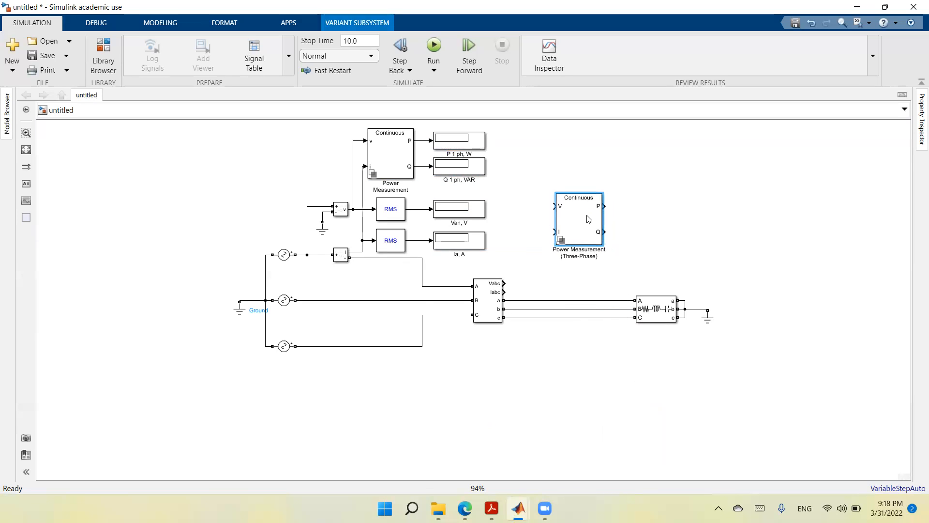
left_click(26, 149)
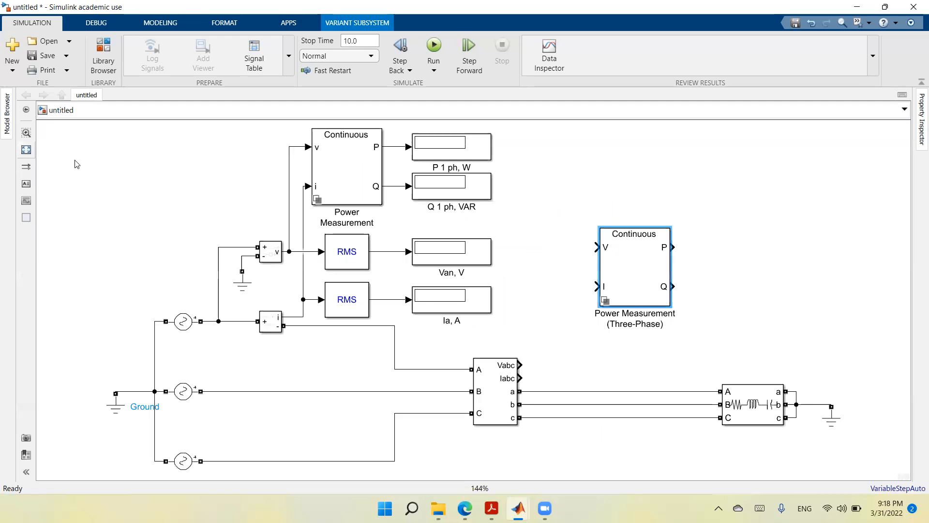
- Set the single-phase Power Measurement block's base frequency to 50 Hz and its harmonic numbers to [1], and apply the parameters
left_click(356, 166)
double_click(356, 166)
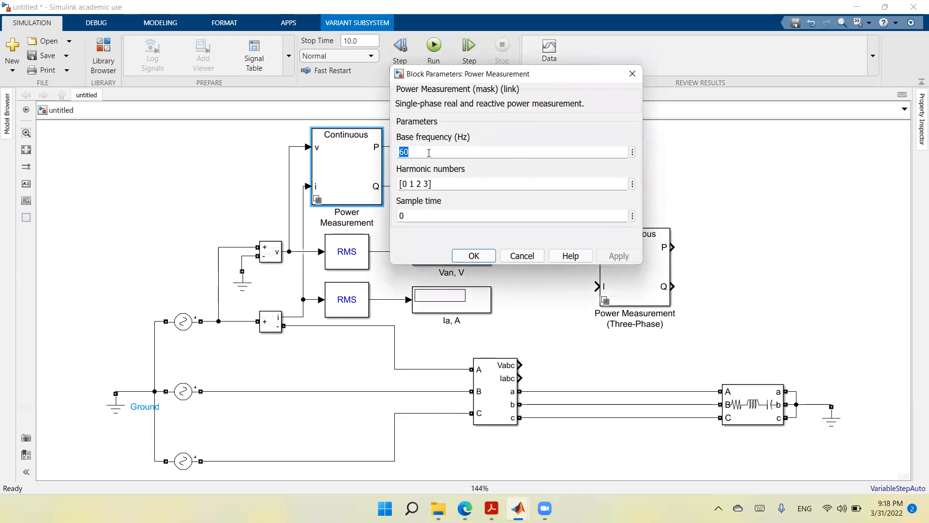
type("5")
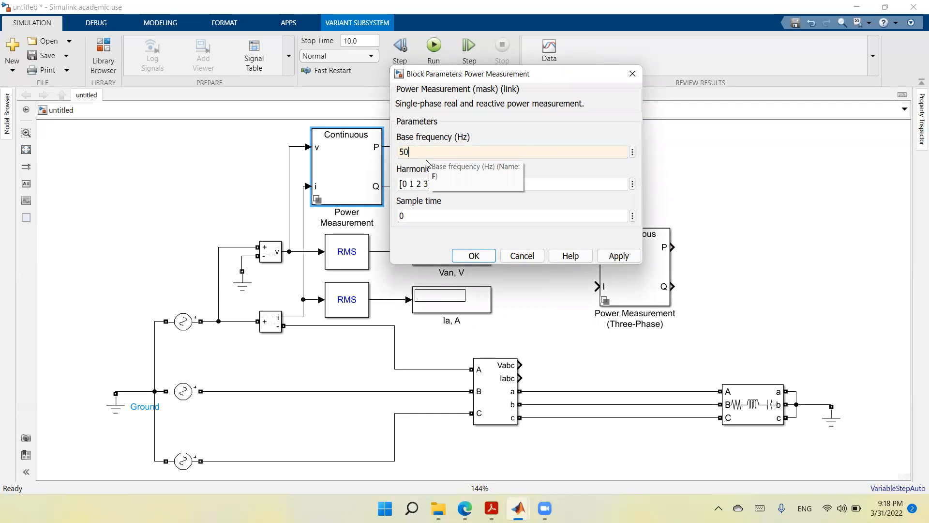
left_click(415, 183)
left_click(415, 183)
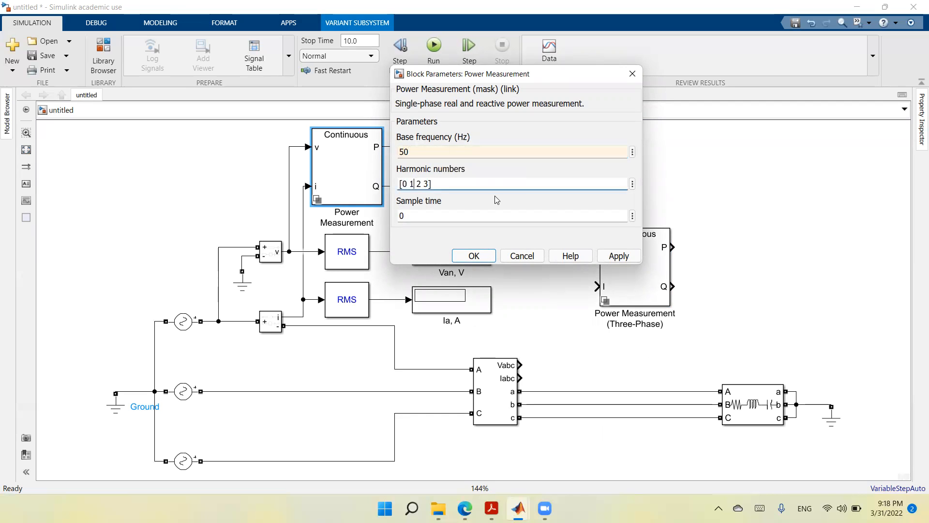
key("BackSpace")
key("BackSpace")
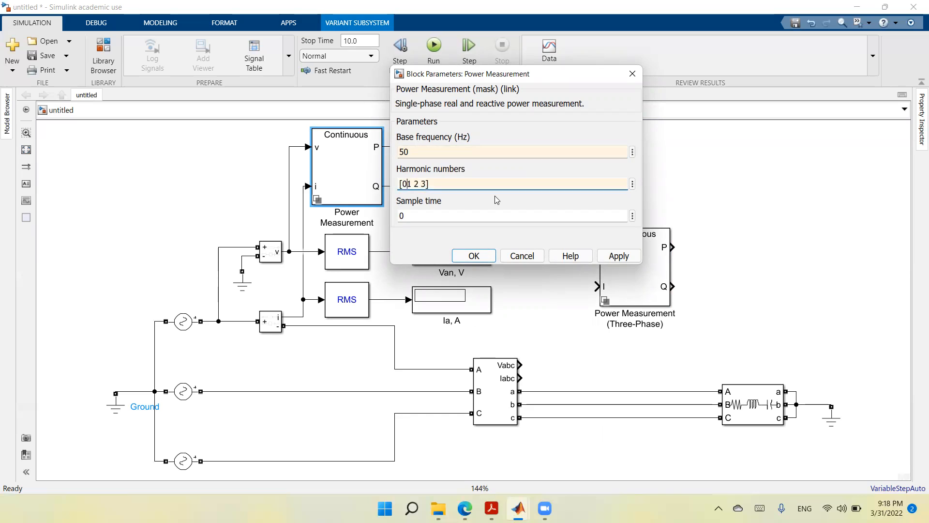
key("Delete")
key("Delete")
key("Delete")
key("Delete")
left_click(619, 256)
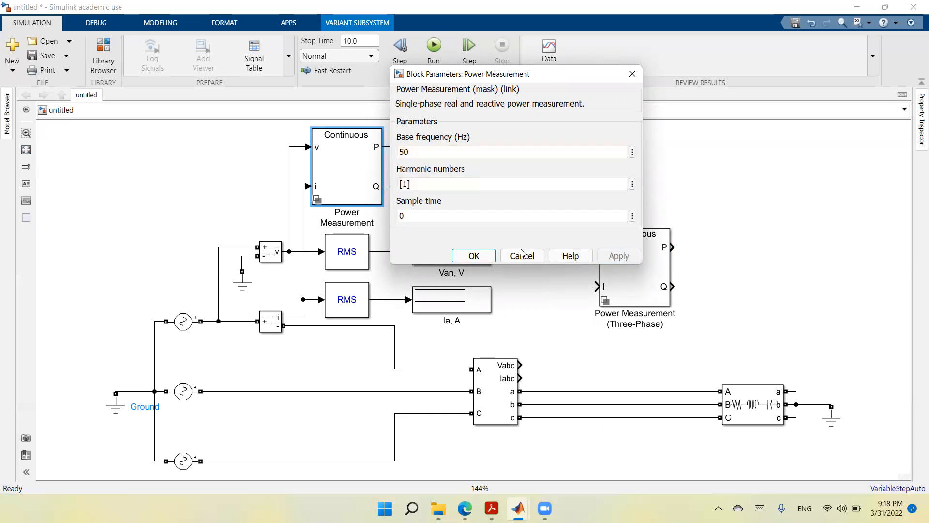
left_click(476, 255)
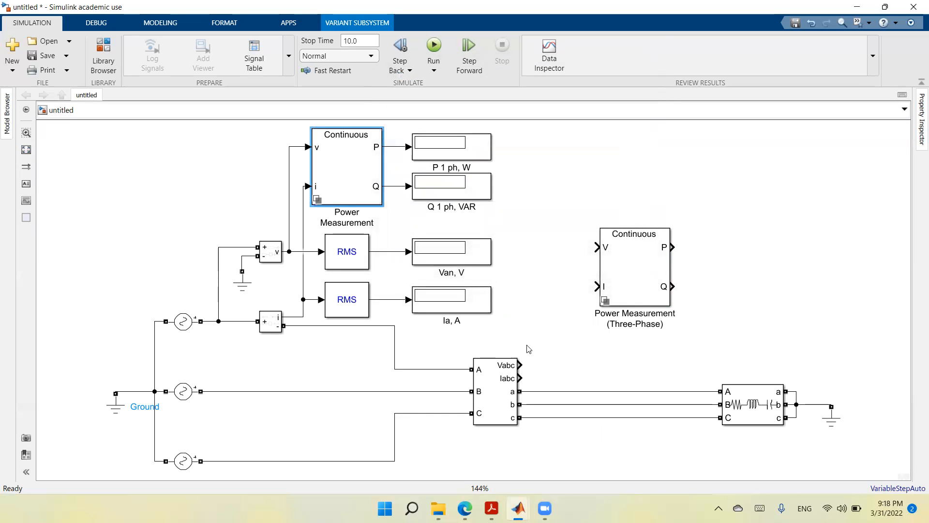
- Raise the three-phase power block, wire Vabc to V and Iabc to I, and reroute the voltage line beside the current line
left_click_drag(630, 271, 605, 199)
left_click_drag(523, 365, 566, 167)
mouse_move(518, 378)
left_mouse_down()
mouse_move(539, 375)
mouse_move(581, 313)
mouse_move(573, 204)
left_mouse_up()
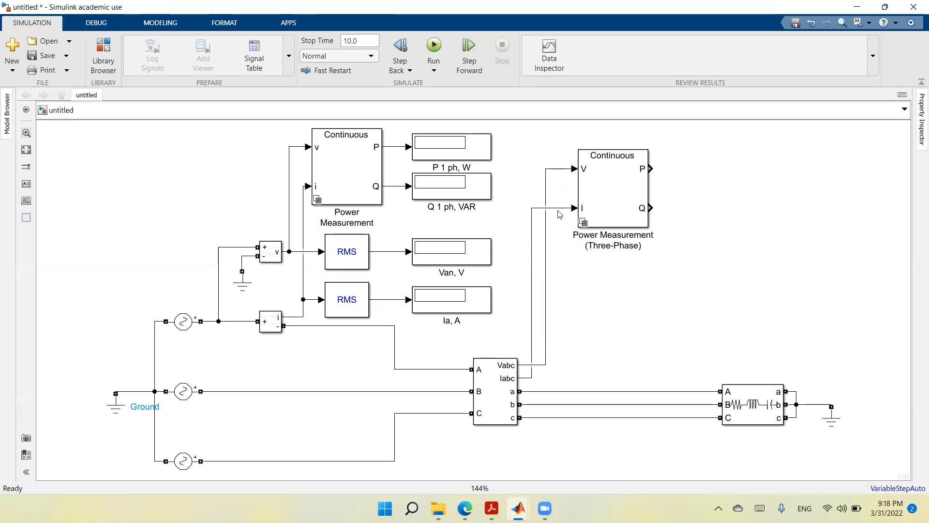
left_click_drag(545, 185, 522, 184)
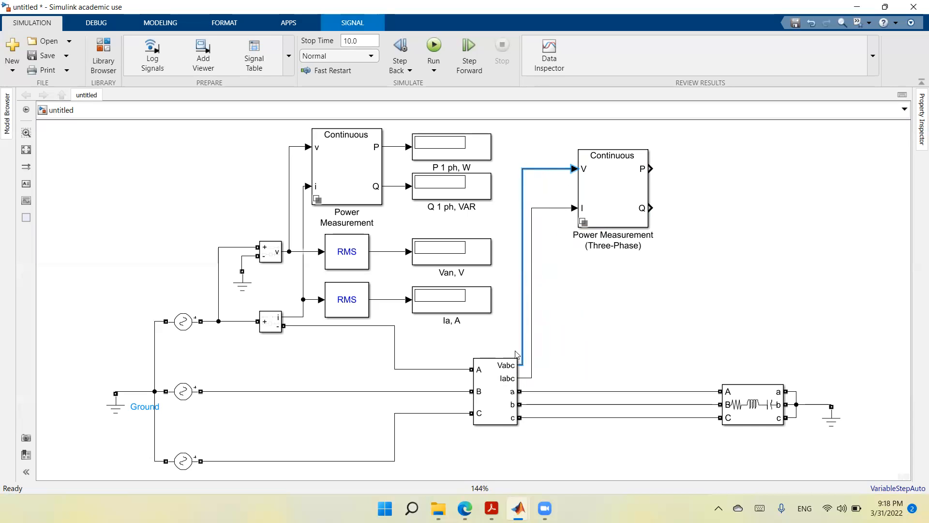
- Check the voltage and current measurement settings of the Three-Phase V-I Measurement block
double_click(503, 393)
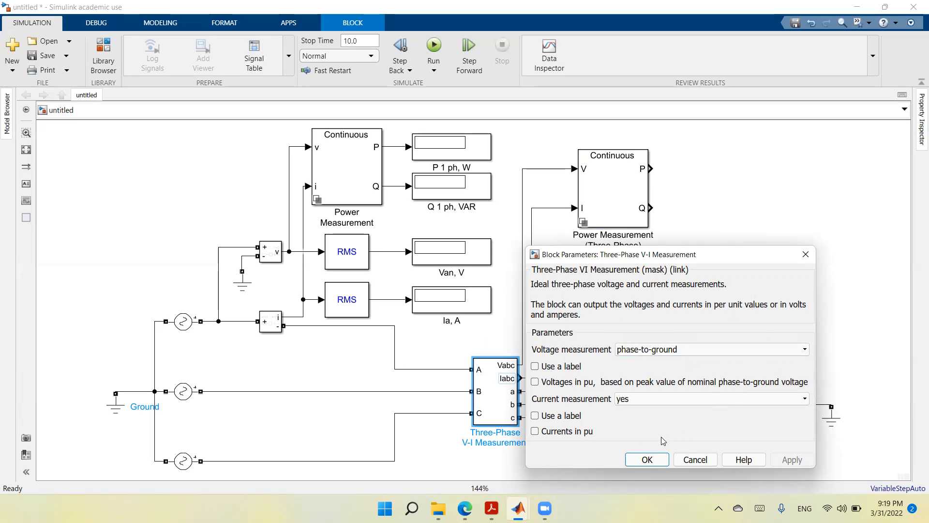
left_click(661, 460)
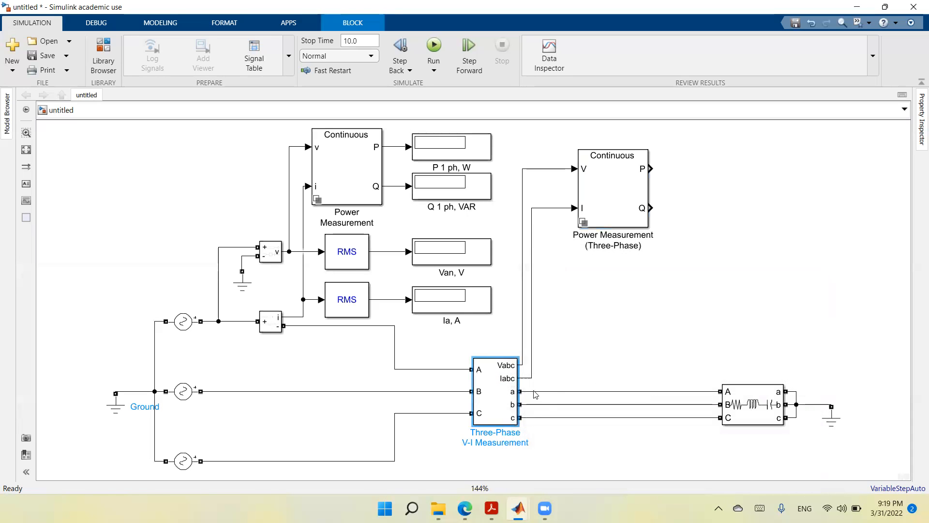
- Set the three-phase Power Measurement block's base frequency to 50 Hz and its harmonic numbers to [1], and apply the parameters
double_click(618, 196)
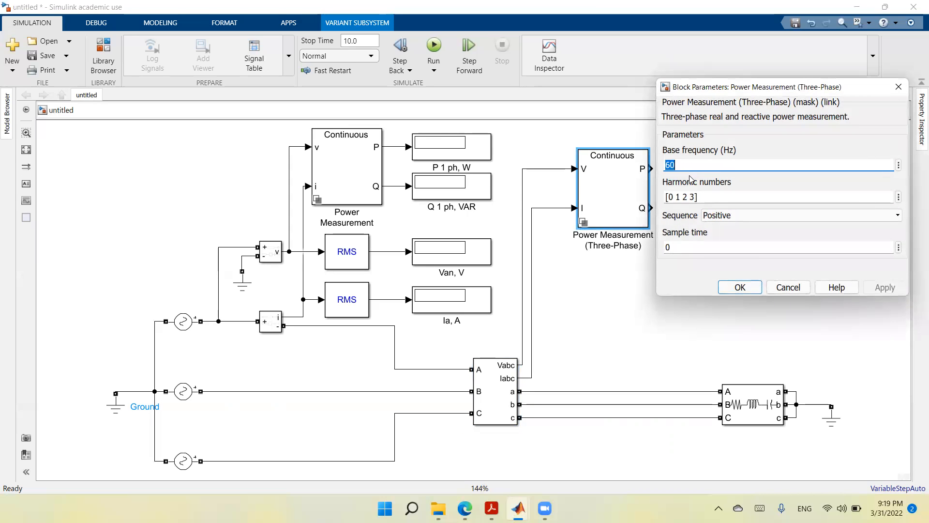
type("5")
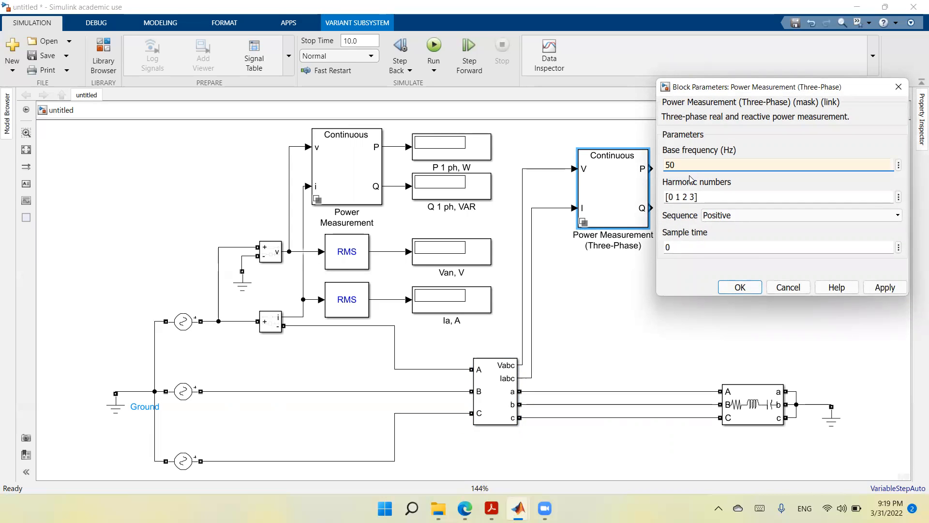
double_click(695, 196)
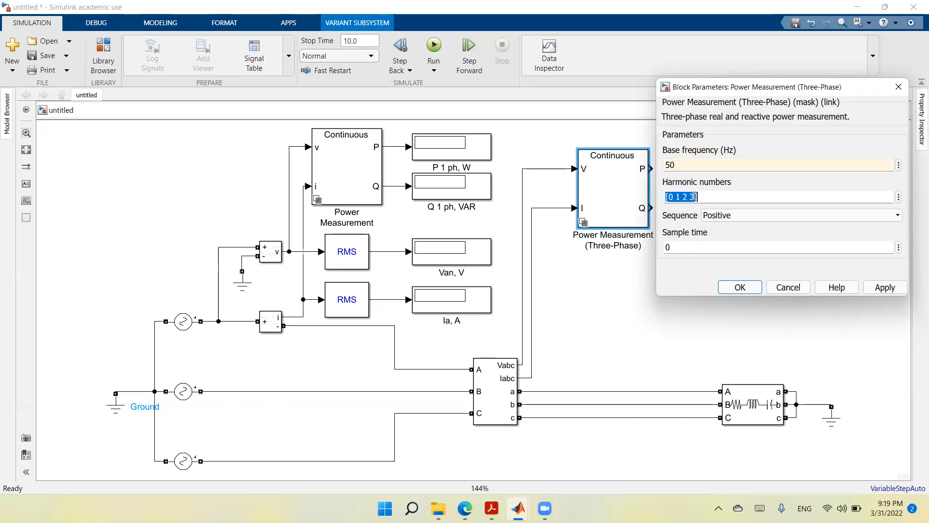
key("BackSpace")
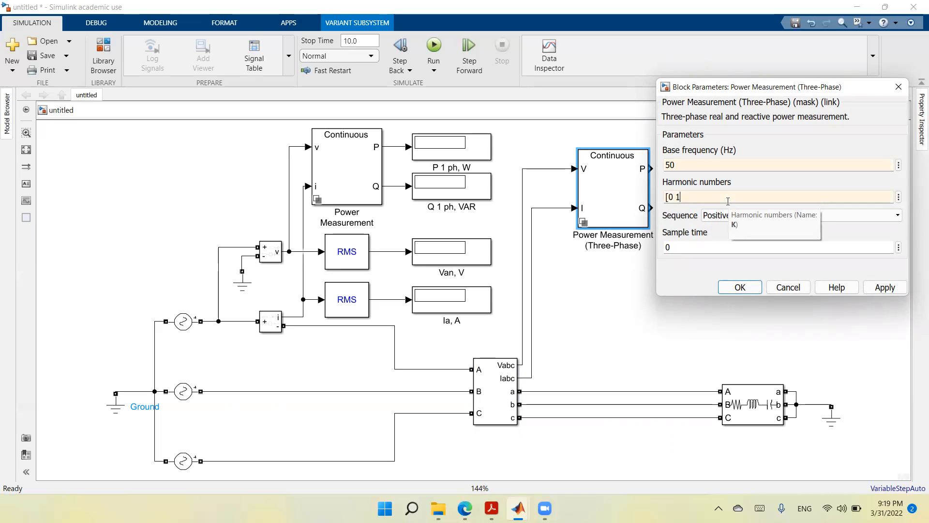
key("BackSpace")
left_click(728, 202)
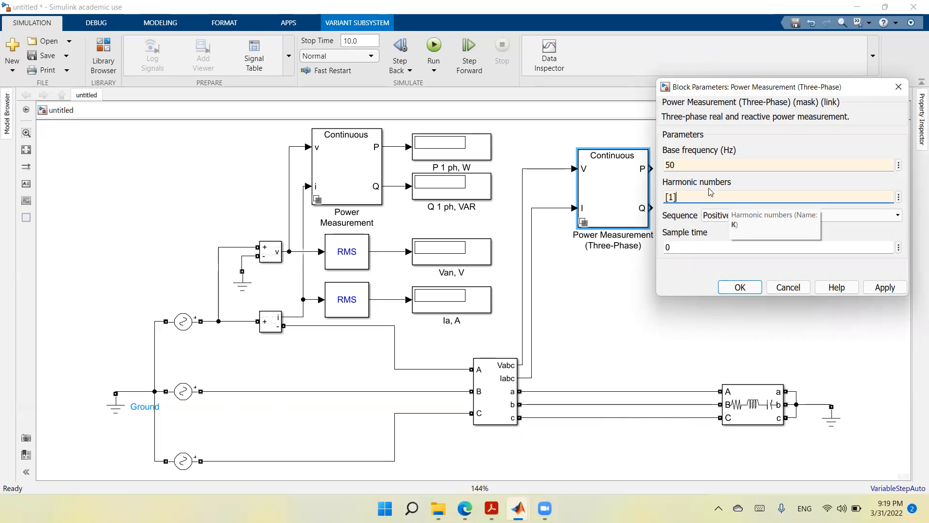
left_click(887, 289)
left_click(748, 292)
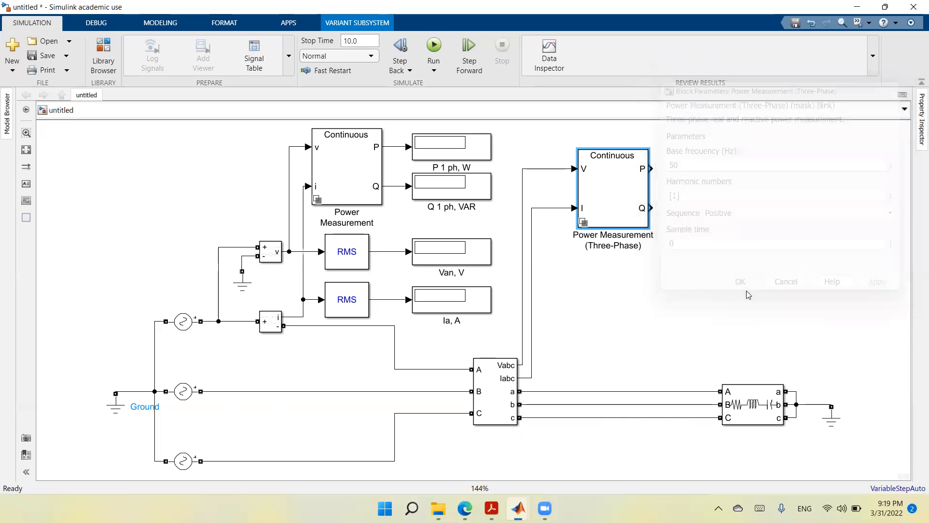
- Copy the "P 1 ph, W" display and connect the copy to the P output of the three-phase Power Measurement block
left_click(482, 155)
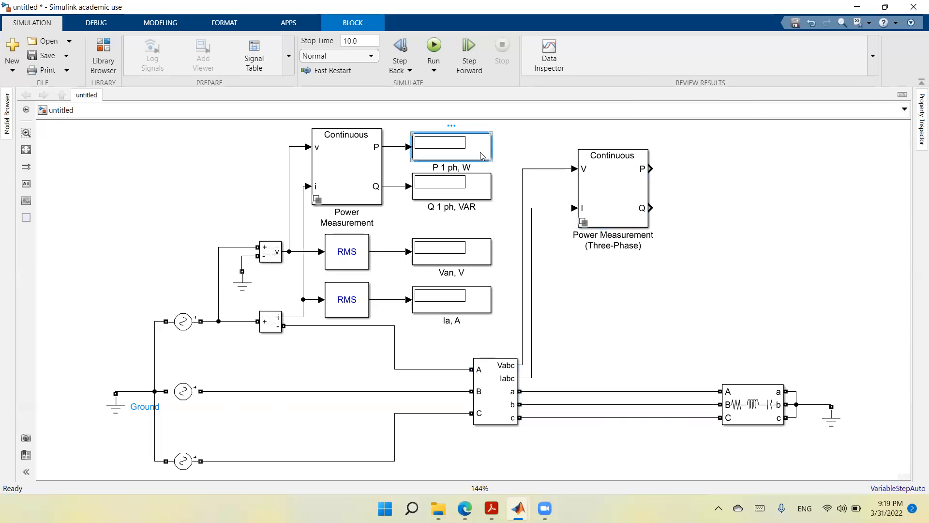
right_click(482, 155)
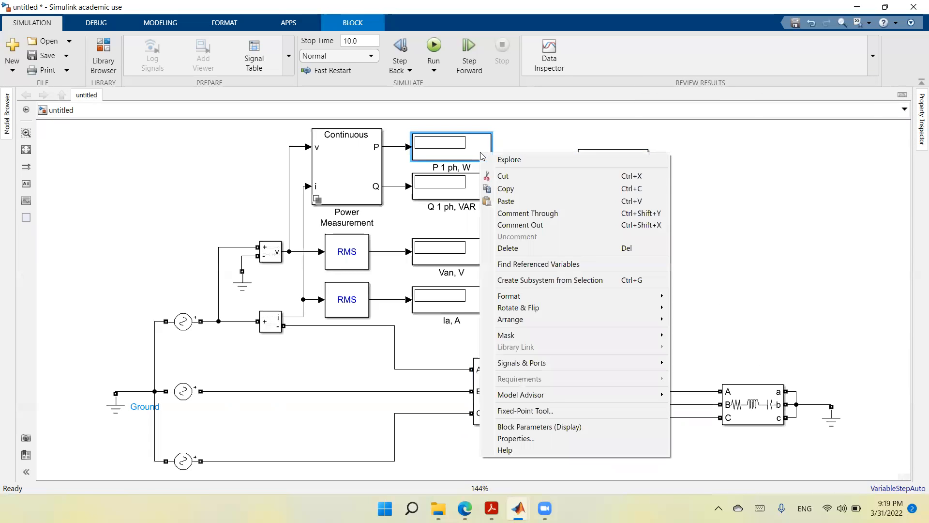
left_click(493, 188)
right_click(723, 249)
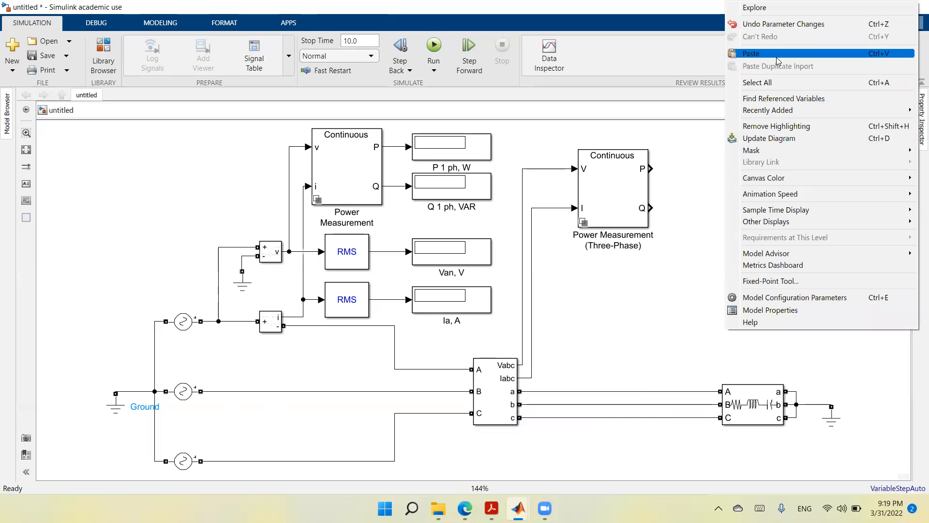
left_click(755, 55)
left_click(750, 265)
left_click_drag(751, 265, 711, 178)
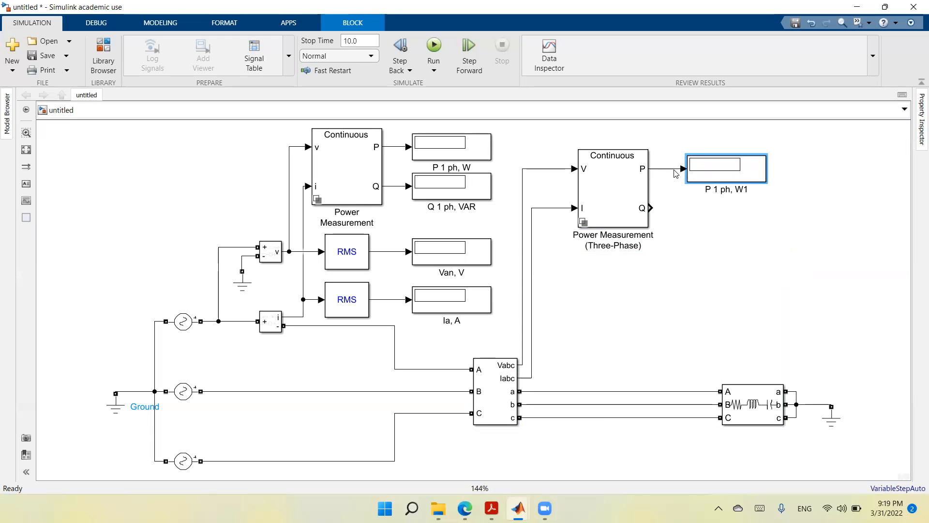
- Copy the "Q 1 ph, VAR" display and connect the copy to the Q output of the three-phase Power Measurement block
right_click(482, 183)
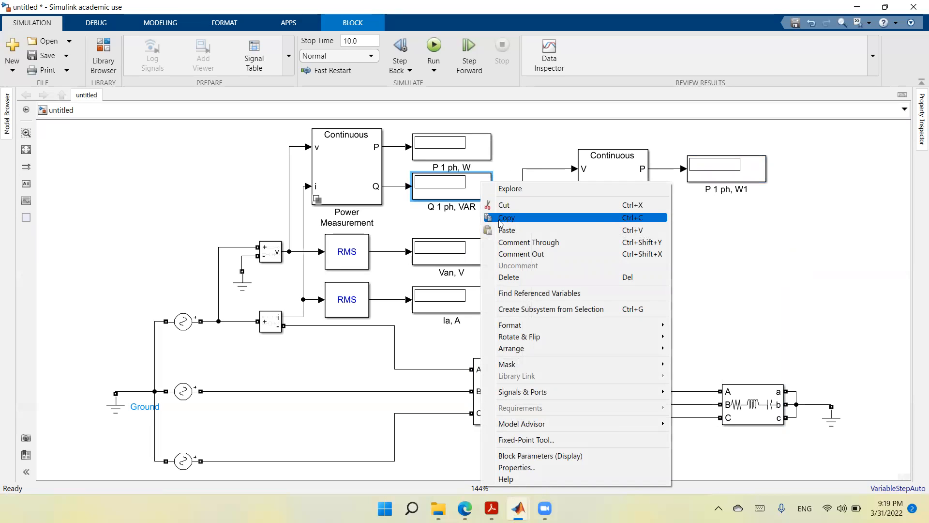
left_click(501, 218)
right_click(711, 318)
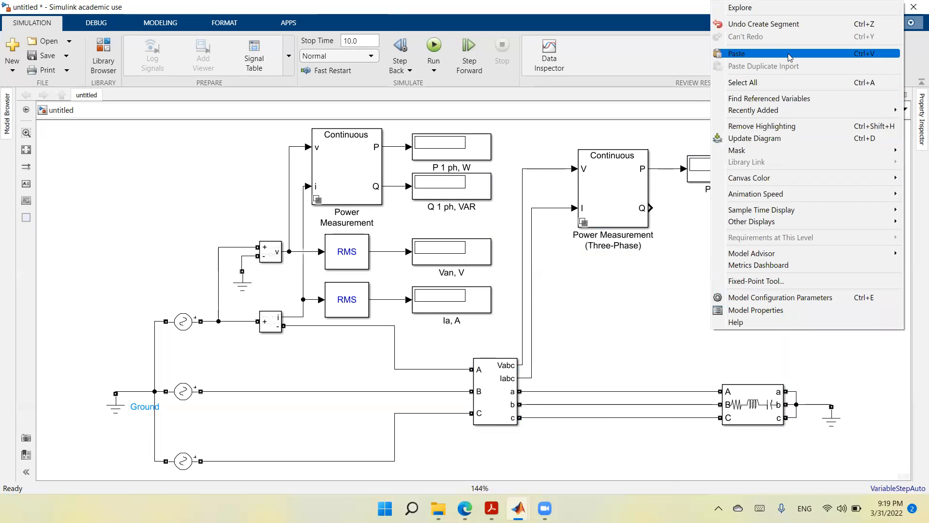
left_click(788, 57)
left_click_drag(755, 323, 730, 217)
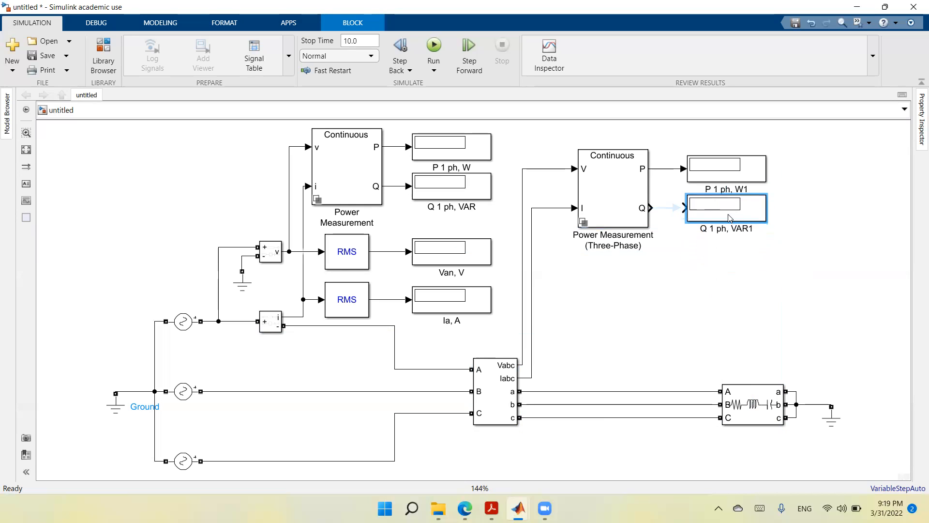
left_click(669, 212)
- Rename the two displays of the three-phase power block as "P 3 ph, W" and "Q 3 ph, VAR"
left_click(716, 187)
key("shift+Left")
type("3")
key("Right")
key("Right")
key("Delete")
left_click(715, 229)
key("shift+Left")
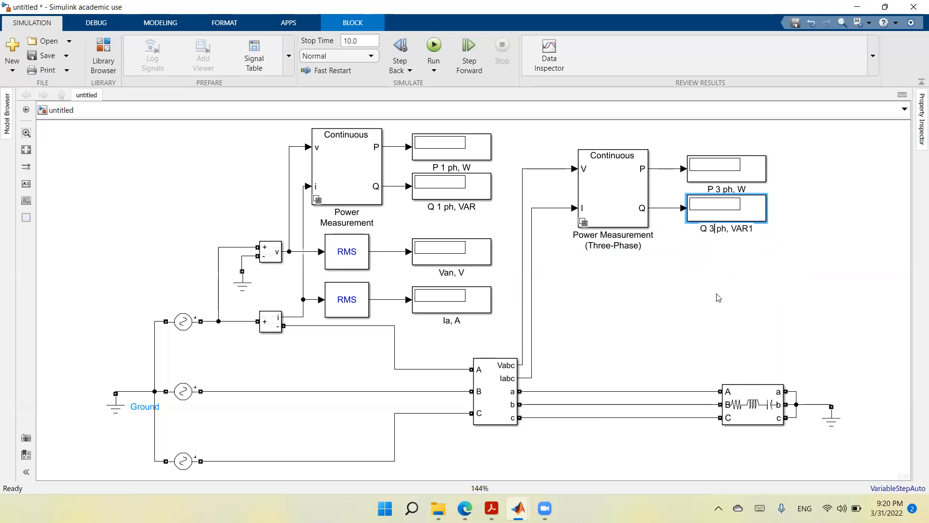
key("shift+Right")
key("BackSpace")
- Add a powergui block to the left of the single-phase Power Measurement block and set the simulation stop time to 0.02
double_click(129, 233)
type("power")
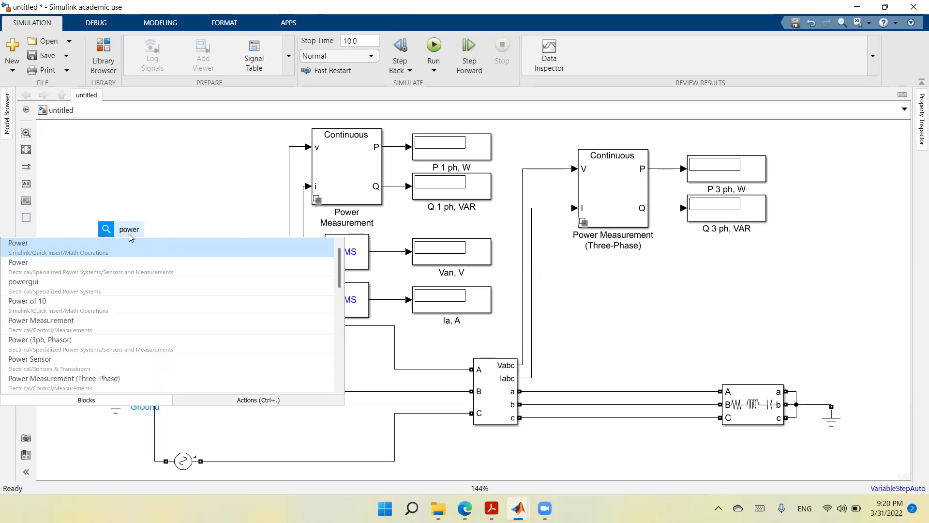
left_click(104, 285)
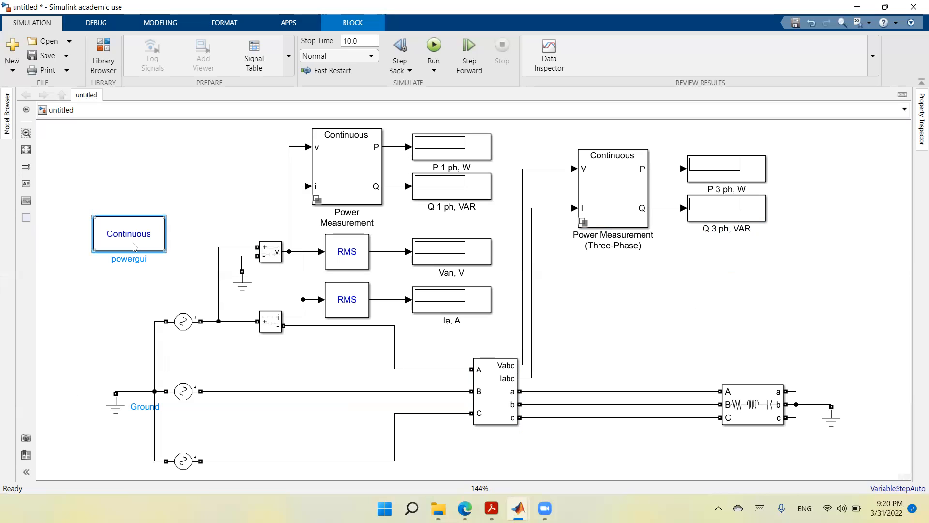
left_click_drag(135, 243, 190, 181)
left_click(86, 228)
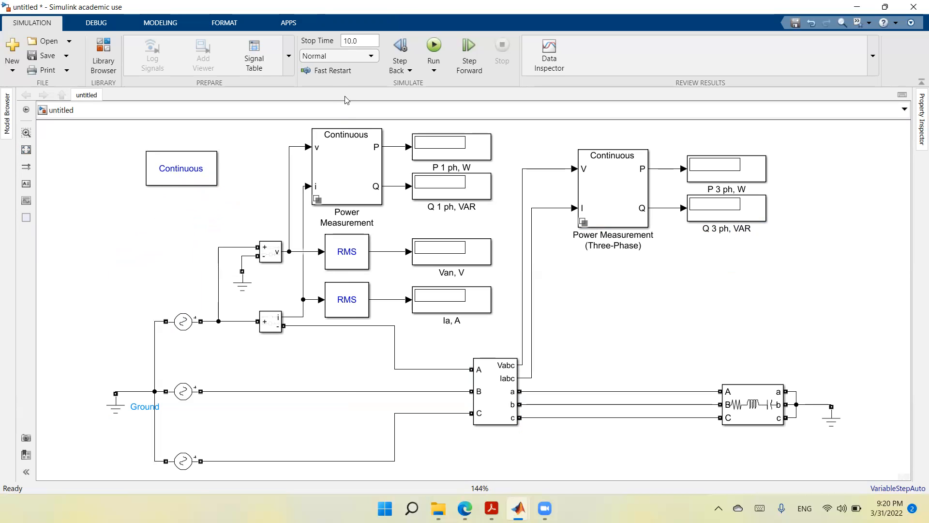
left_click(364, 41)
type("0")
- Add a Simulink Scope block below the three-phase power displays and set its number of input ports to 2
double_click(680, 326)
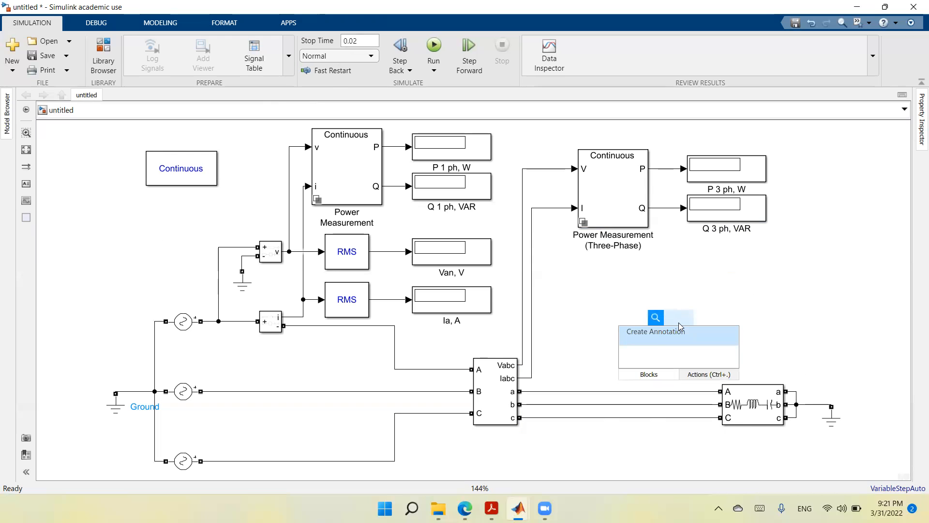
type("scop")
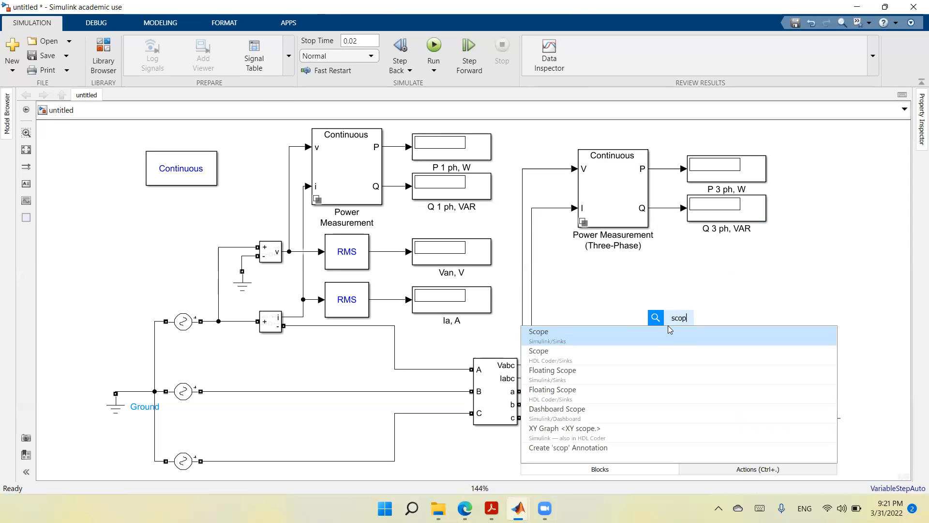
key("Return")
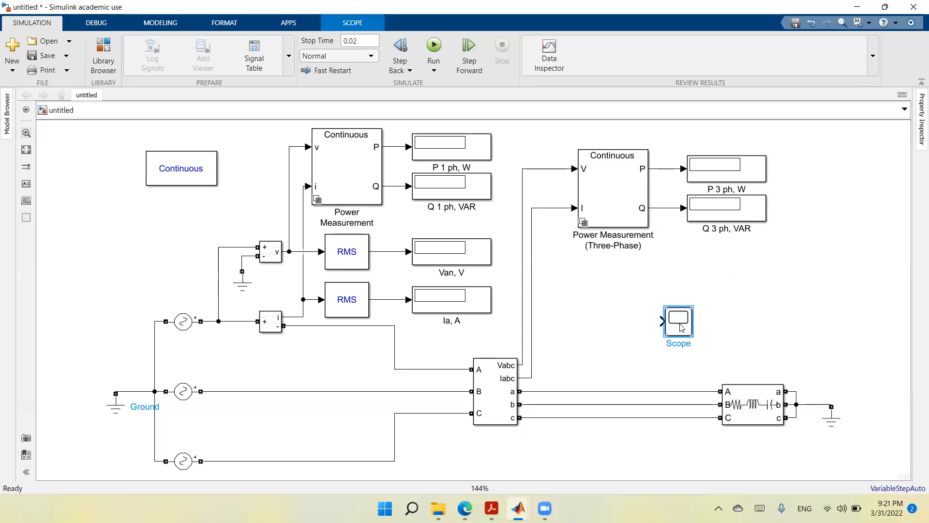
left_click_drag(680, 327, 675, 301)
left_click(676, 303)
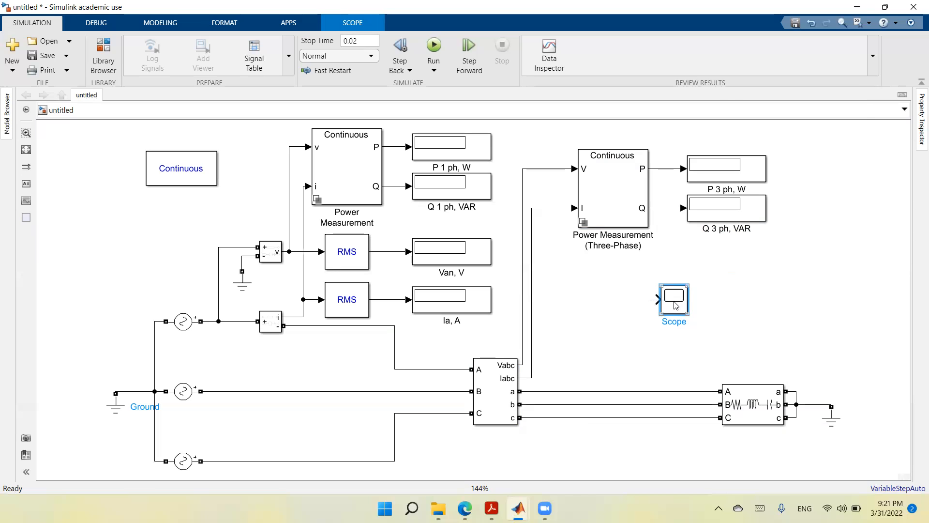
right_click(675, 303)
mouse_move(722, 213)
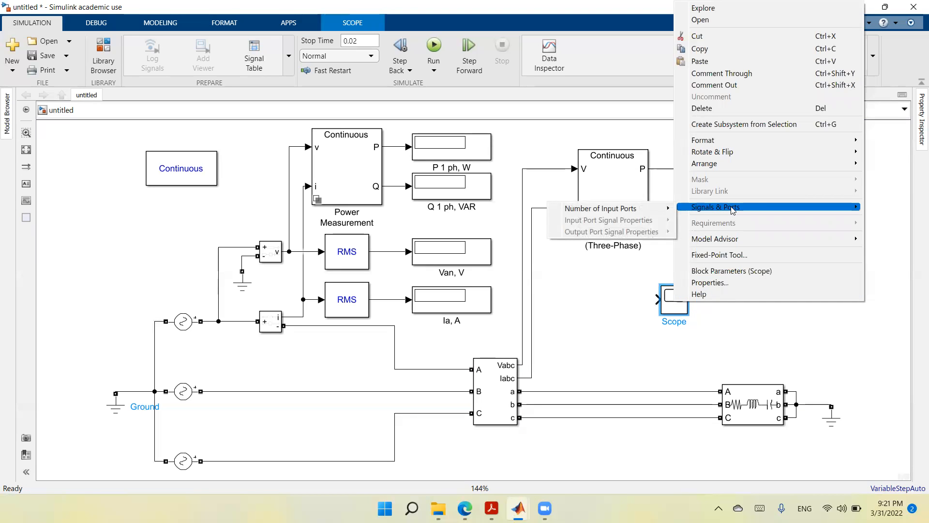
mouse_move(655, 211)
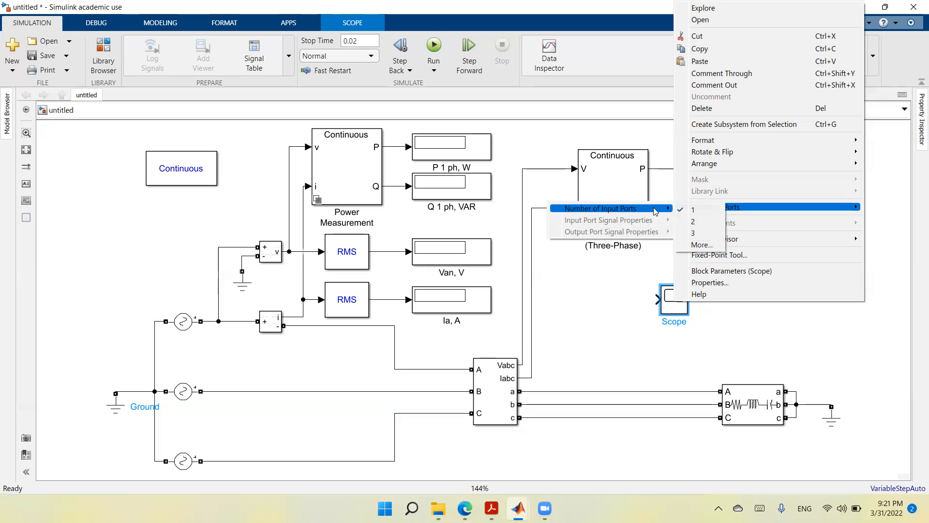
left_click(692, 222)
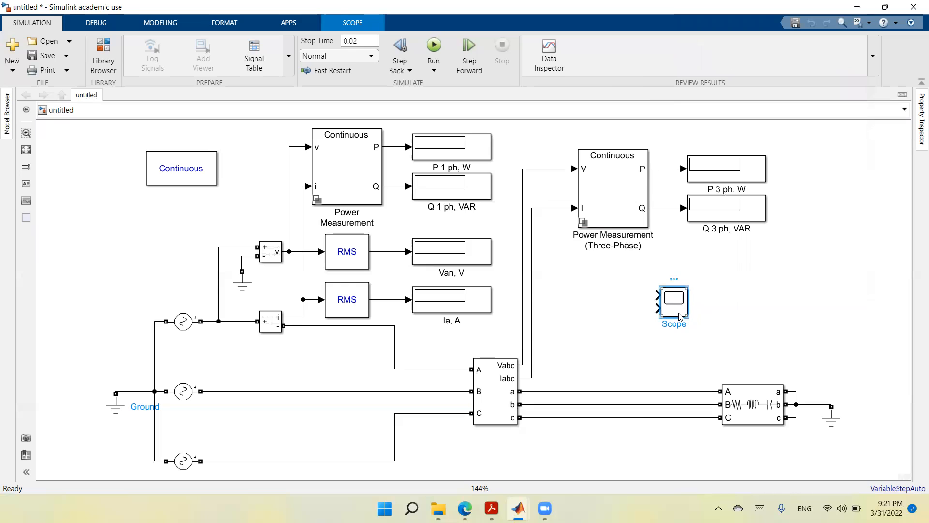
- Check the Scope's two-port setting in its window, and wire the Vabc line to its first input and the Iabc line to its second
double_click(680, 317)
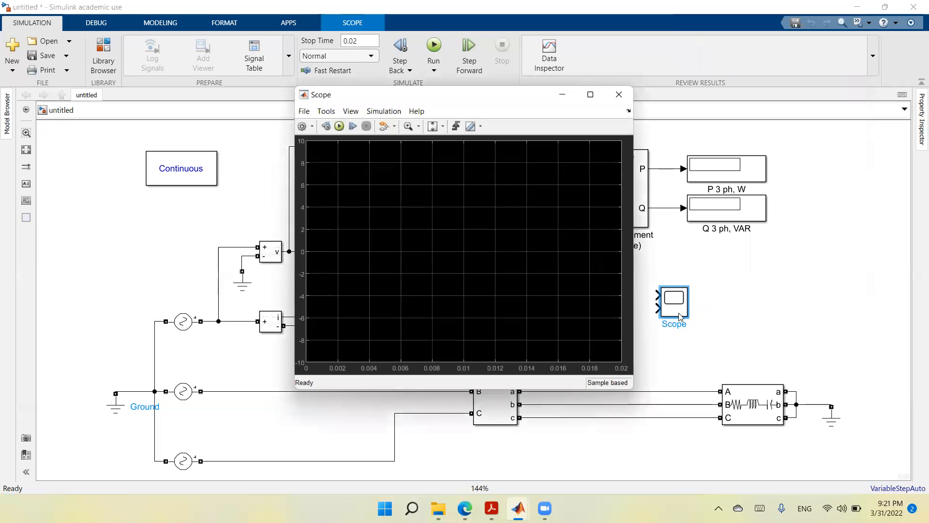
left_click(306, 114)
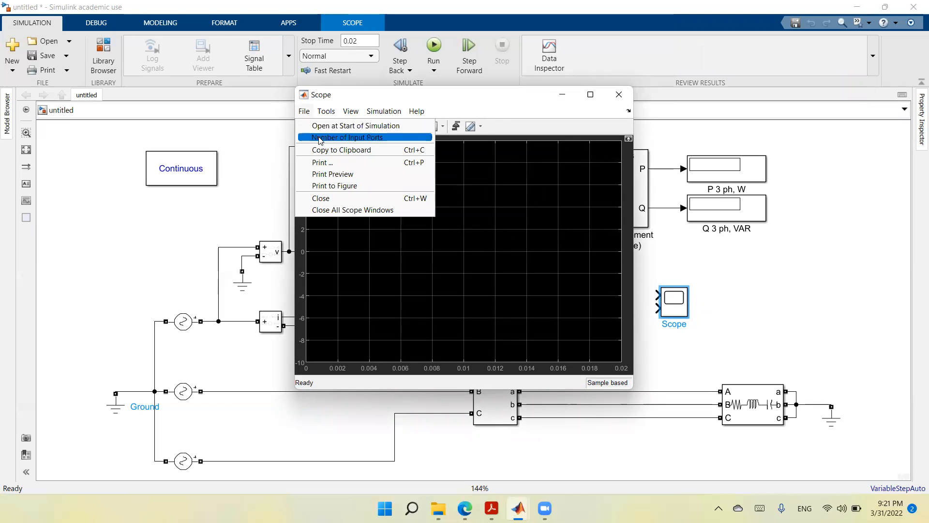
mouse_move(320, 140)
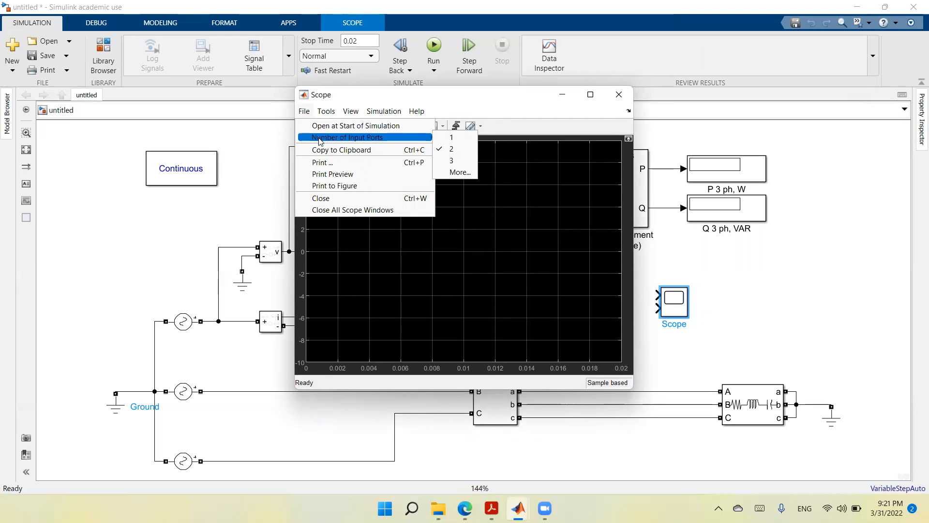
left_click(445, 151)
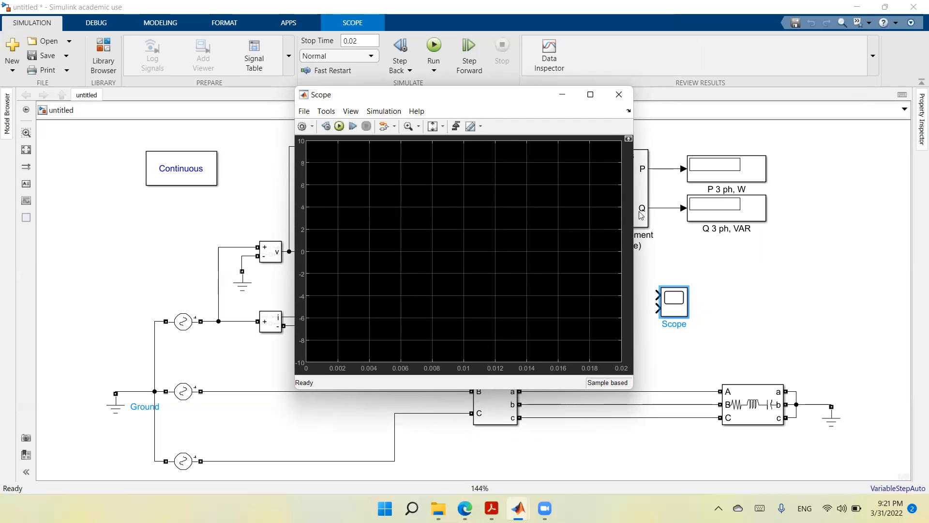
left_click(619, 95)
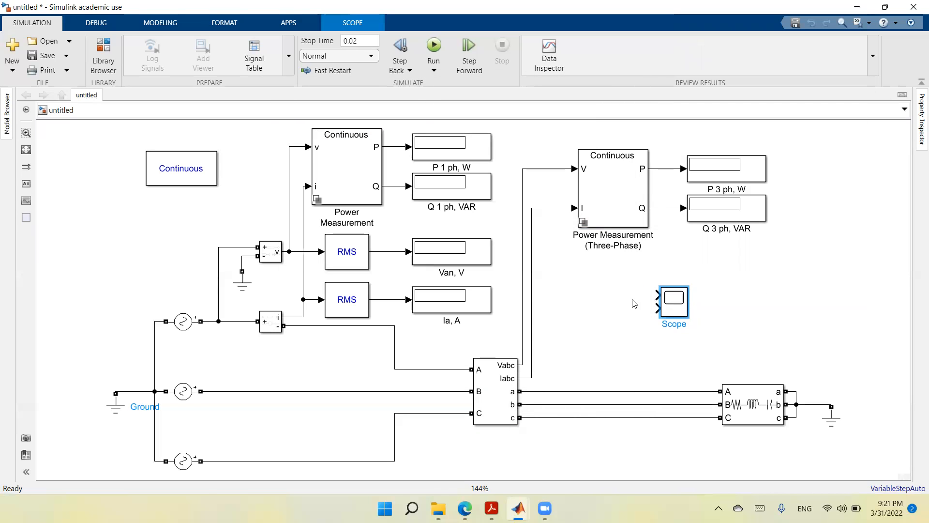
left_click_drag(657, 294, 522, 295)
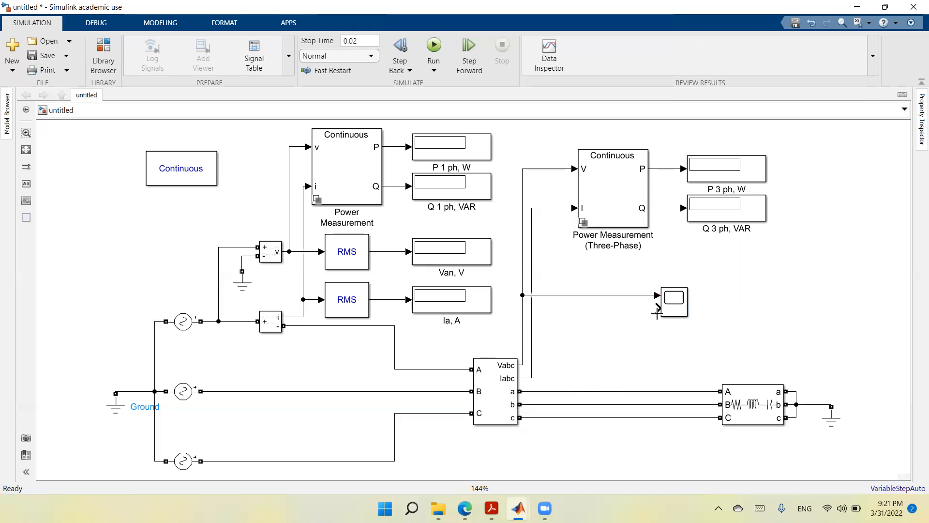
left_click_drag(658, 308, 532, 308)
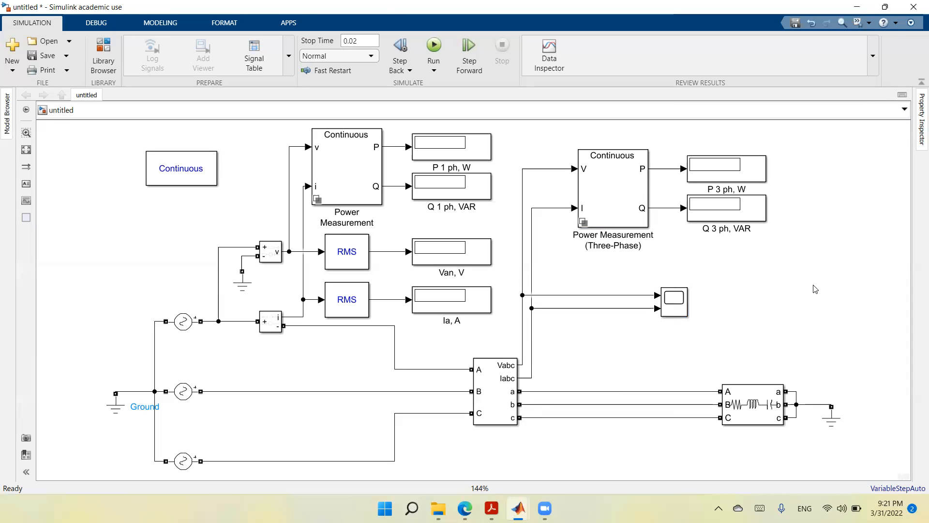
- Set the Three-Phase Series RLC Branch to branch type R with a resistance of 3 ohms, and apply the parameters
left_click(754, 412)
double_click(754, 411)
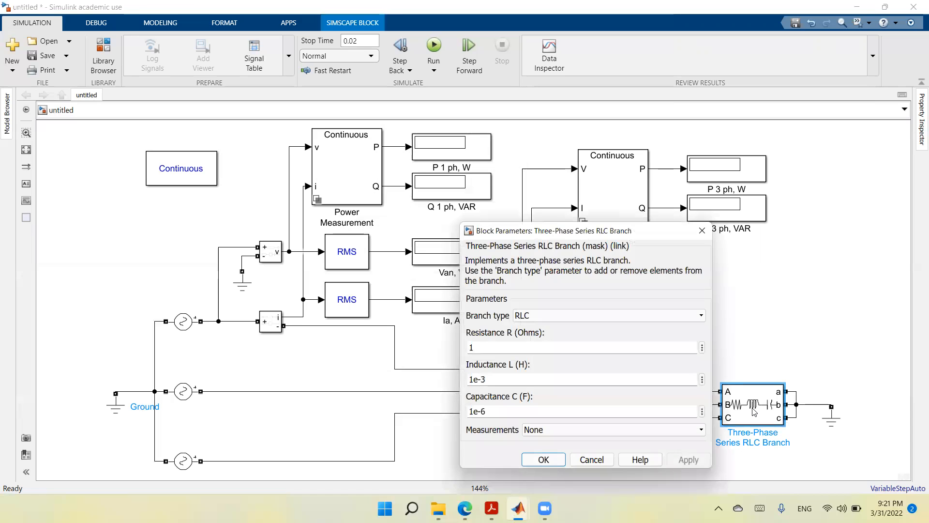
left_click(701, 315)
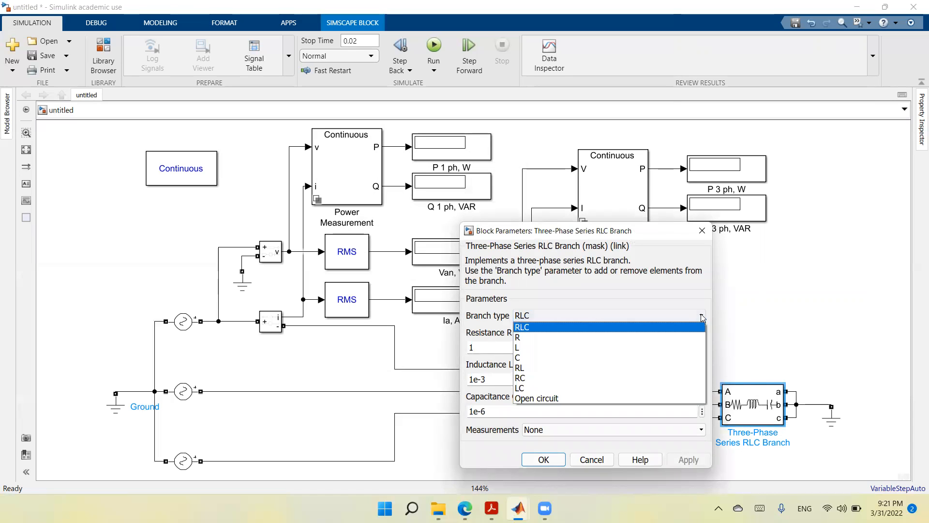
left_click(692, 338)
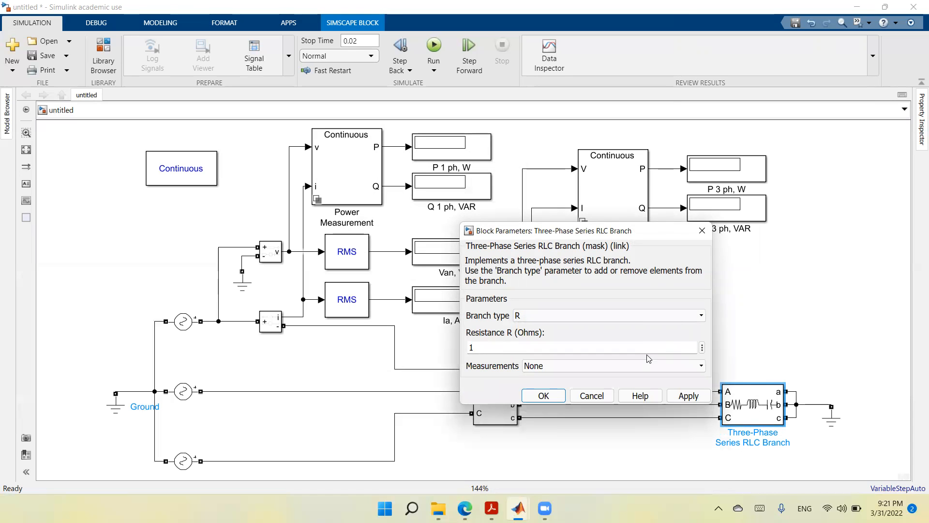
type("3")
left_click(682, 397)
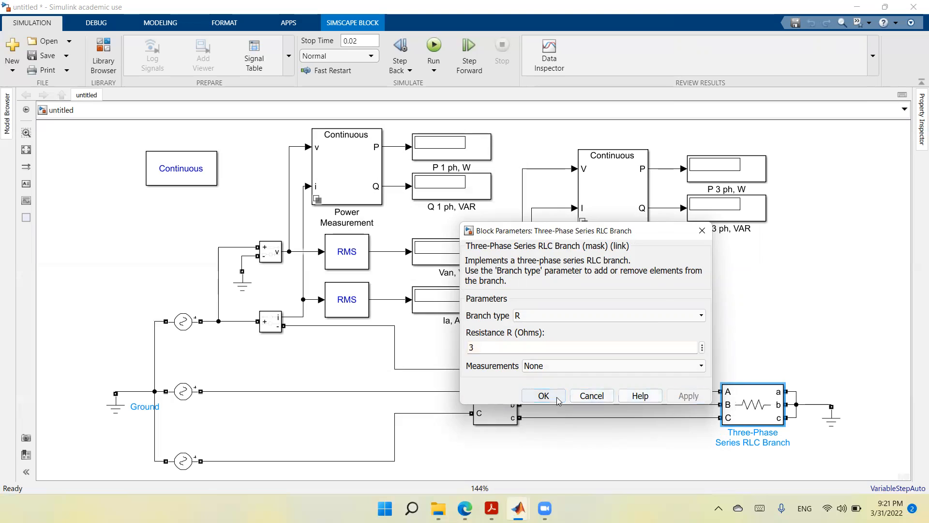
- Confirm the resistive load branch parameters and run the simulation
left_click(556, 396)
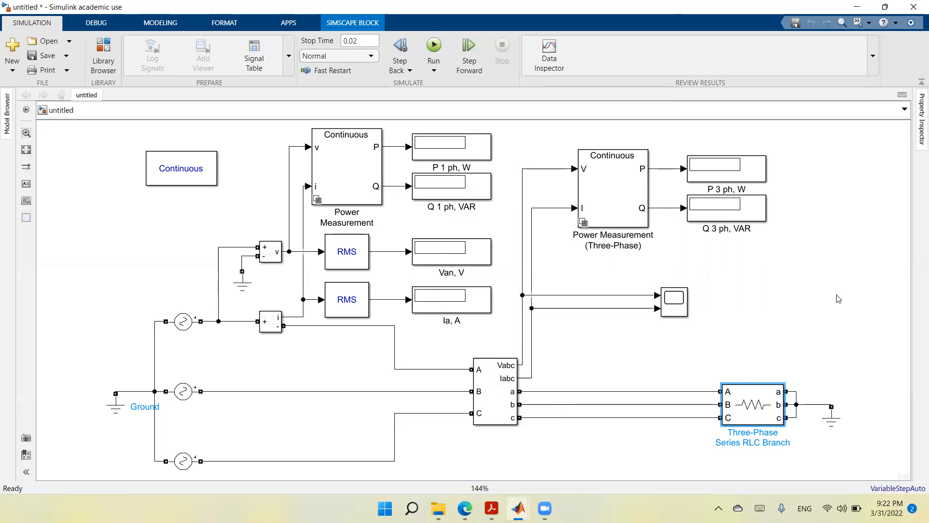
left_click(434, 47)
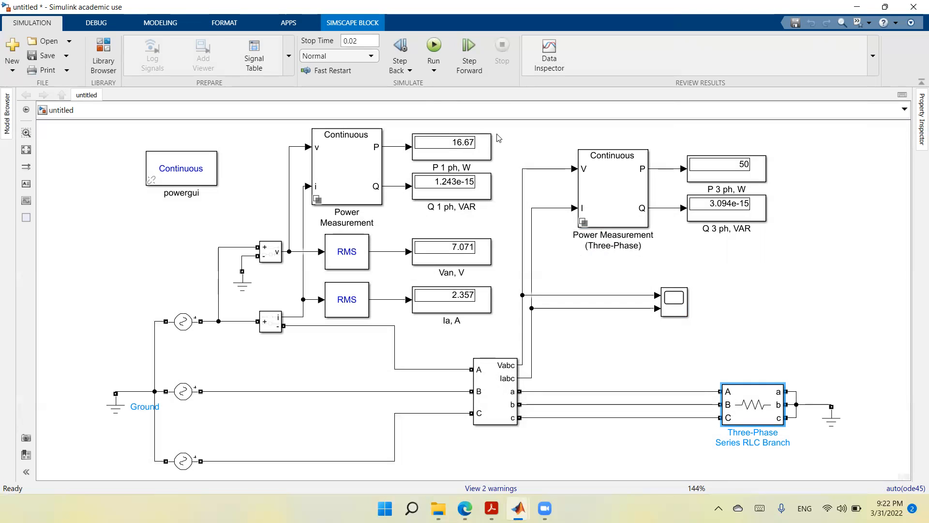
left_click(444, 139)
- Set the numeric display format of the Q 1 ph, VAR display to bank and apply it
double_click(473, 190)
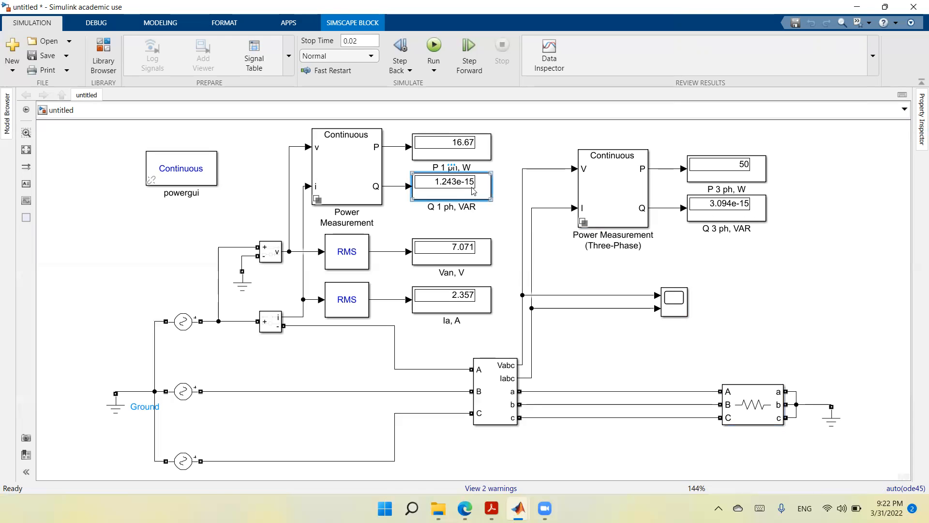
left_click(660, 192)
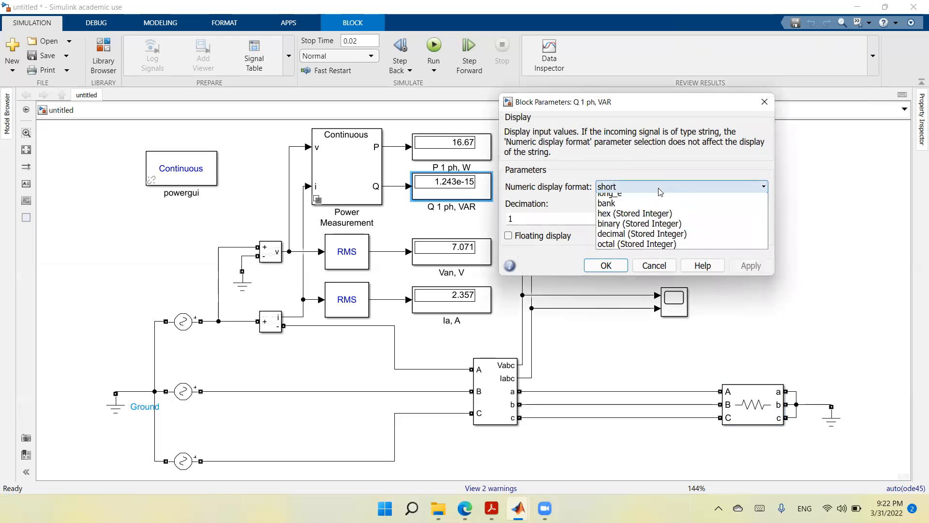
left_click(660, 240)
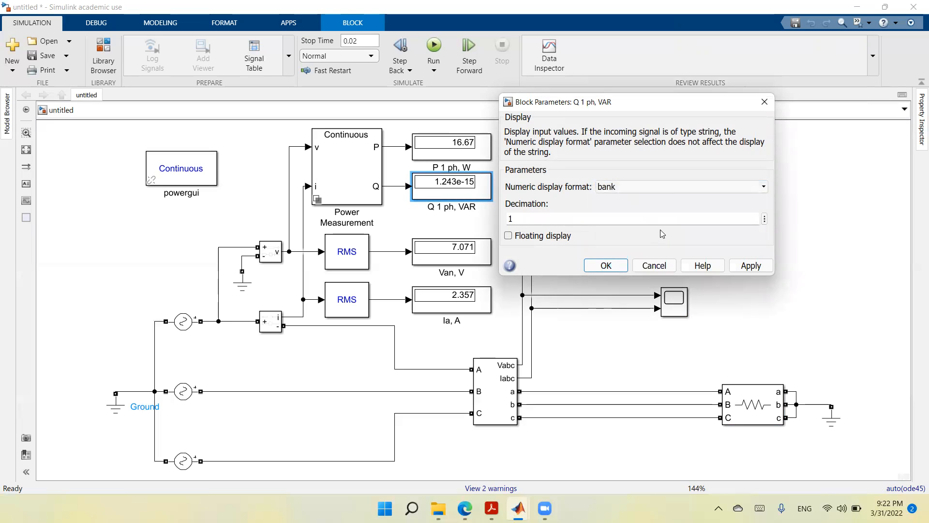
left_click(746, 268)
left_click(606, 265)
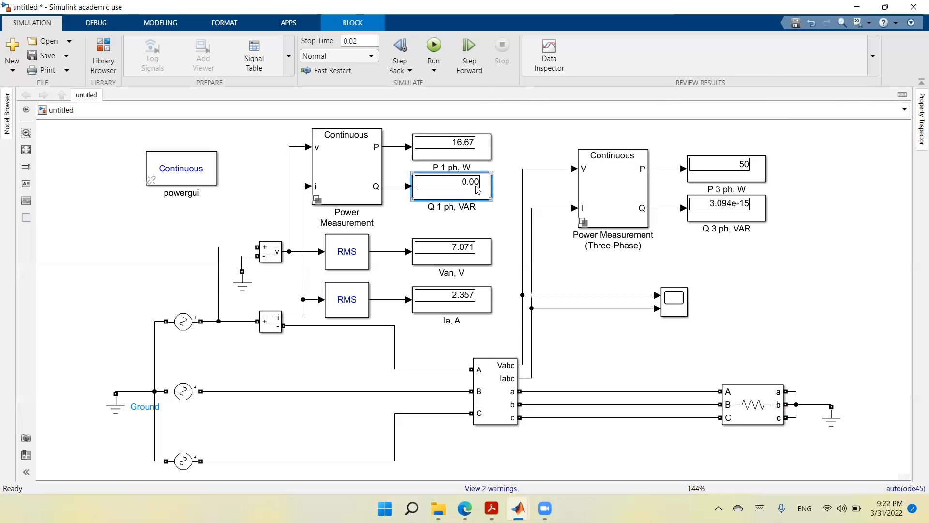
- Set the numeric display format of the Q 3 ph, VAR display to bank and apply it
left_click(735, 213)
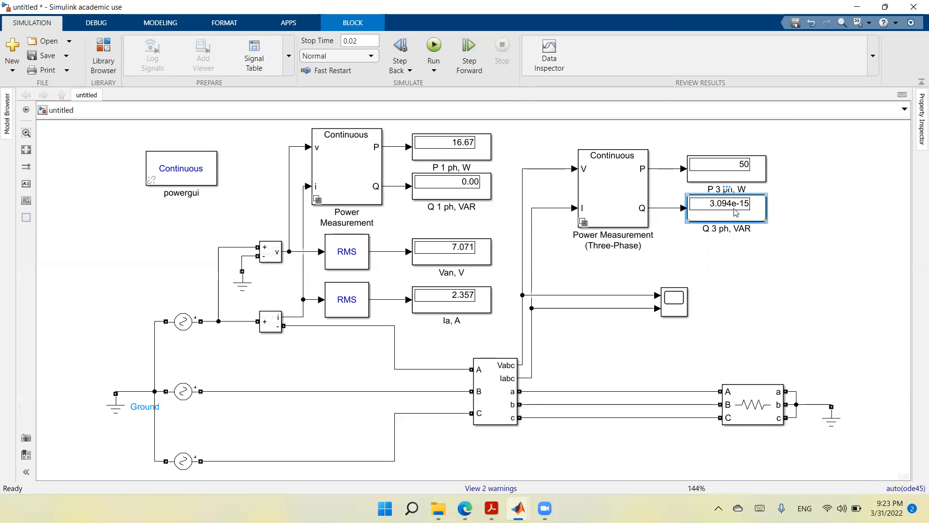
double_click(736, 213)
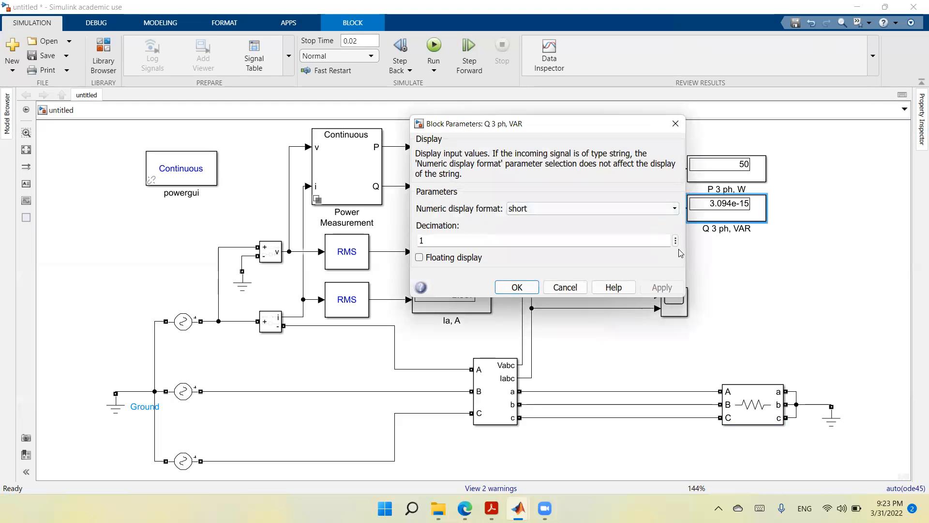
left_click(677, 210)
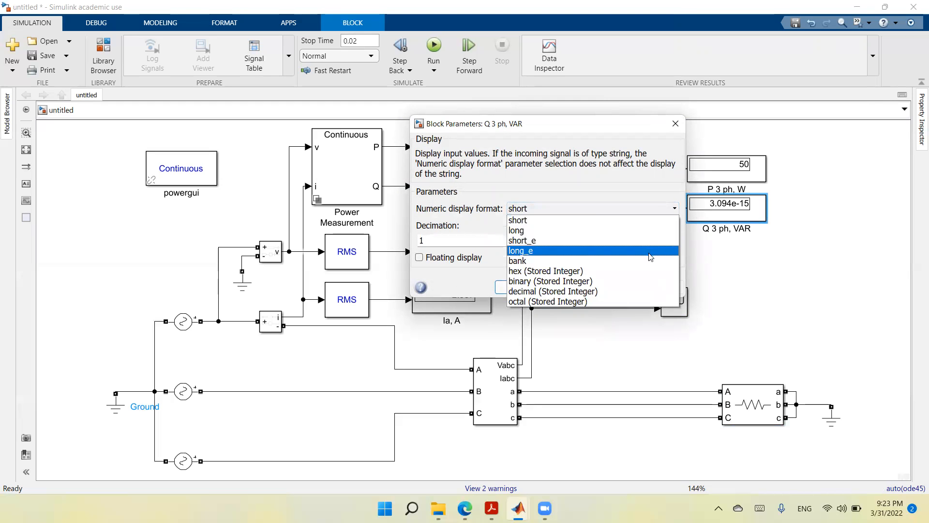
left_click(650, 262)
left_click(744, 269)
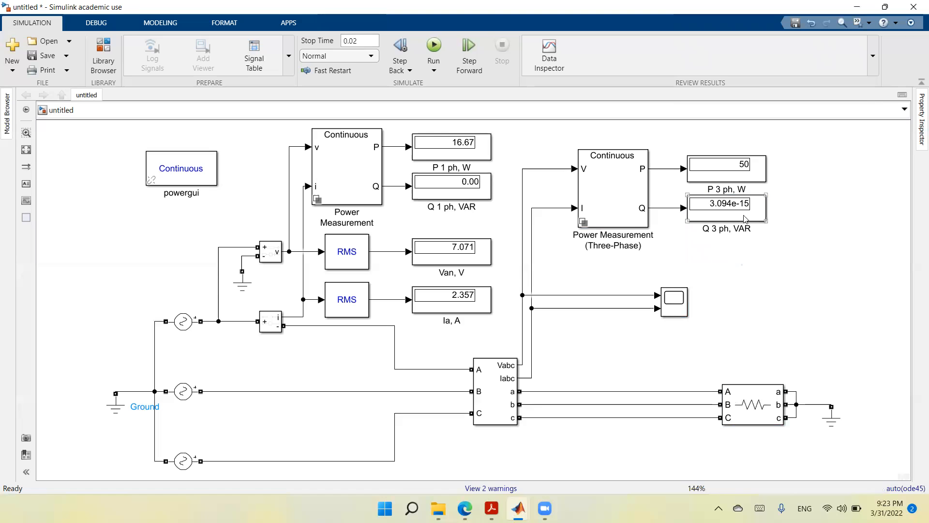
double_click(742, 216)
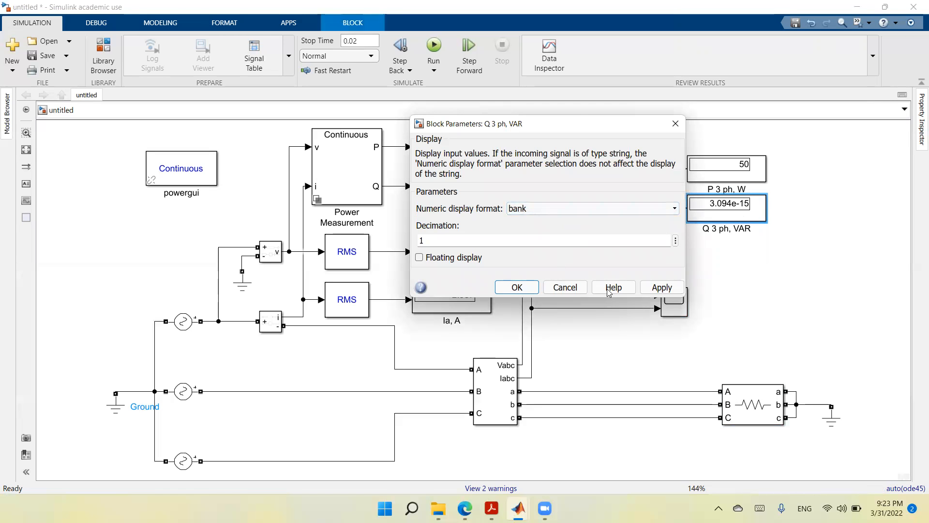
left_click(653, 289)
left_click(530, 285)
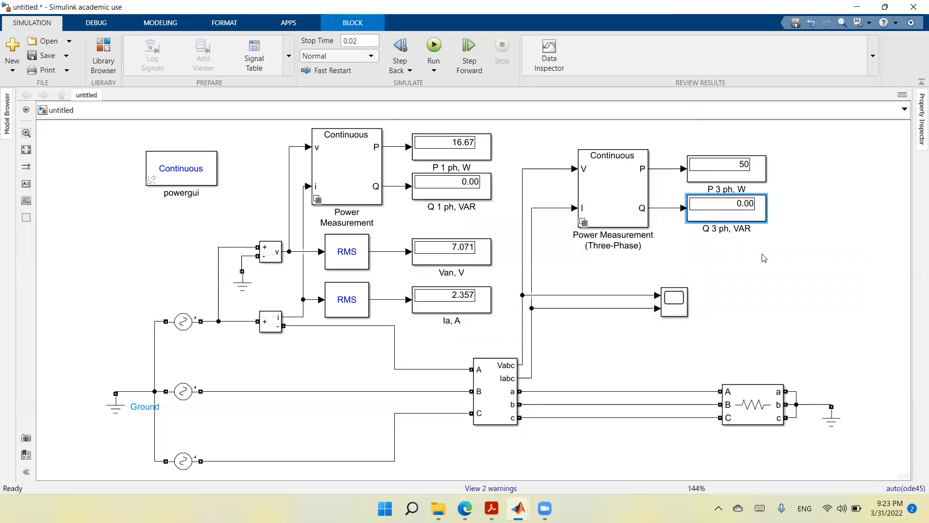
left_click(434, 194)
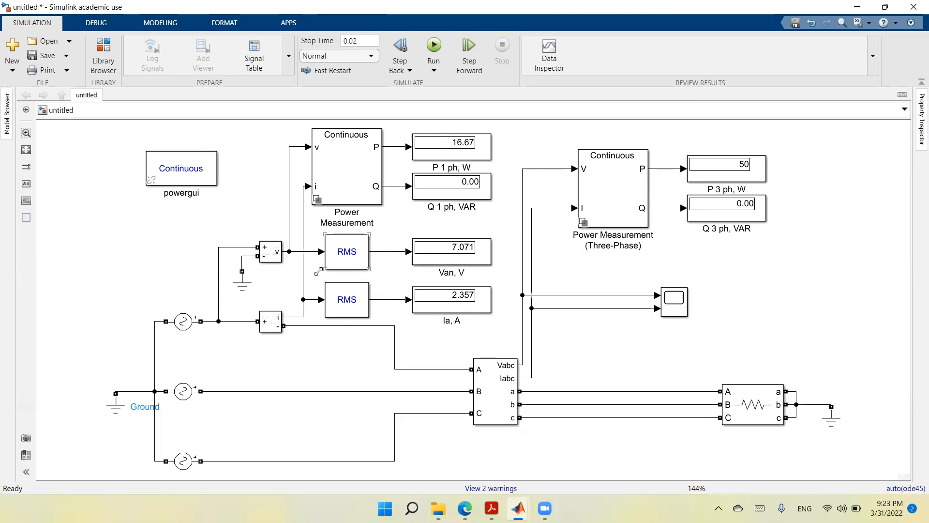
- Copy the Voltage Measurement block below the Three-Phase V-I Measurement block, wiring its plus input to phase A and its minus input to phase B
left_click(271, 259)
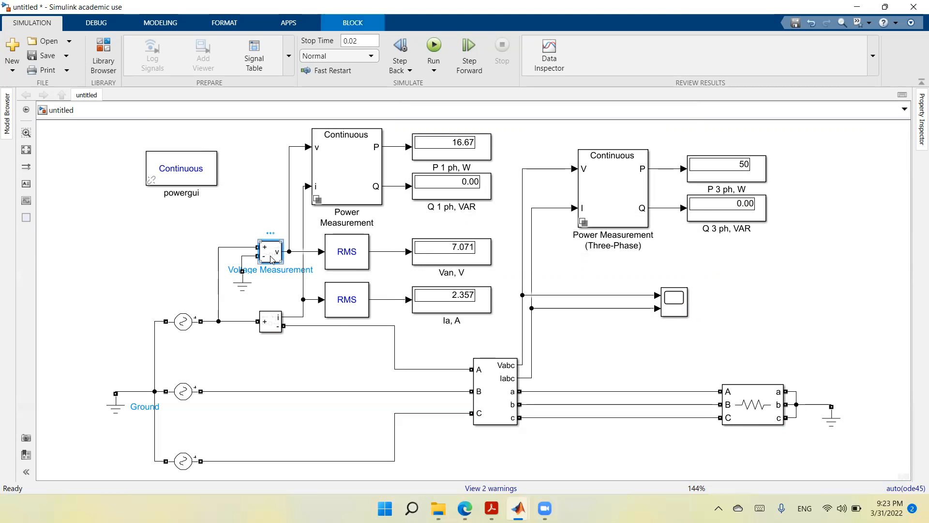
right_click(271, 259)
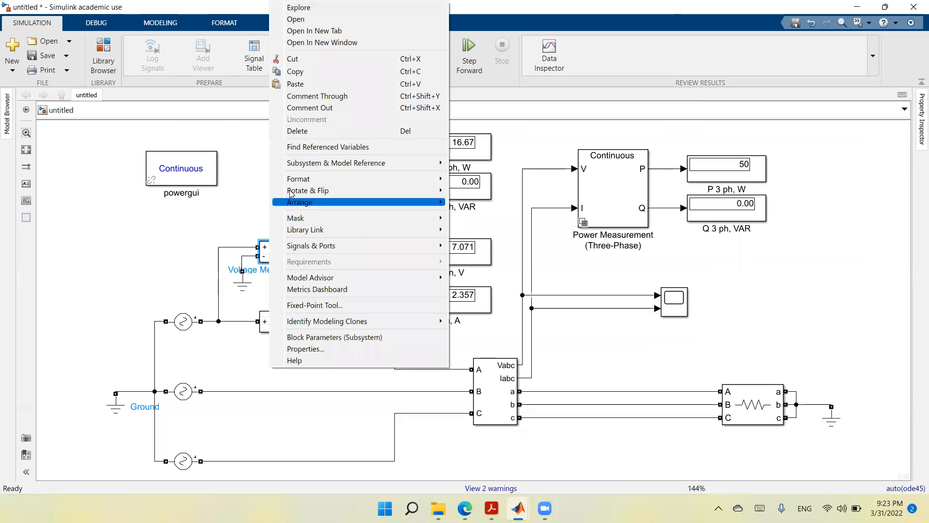
left_click(301, 73)
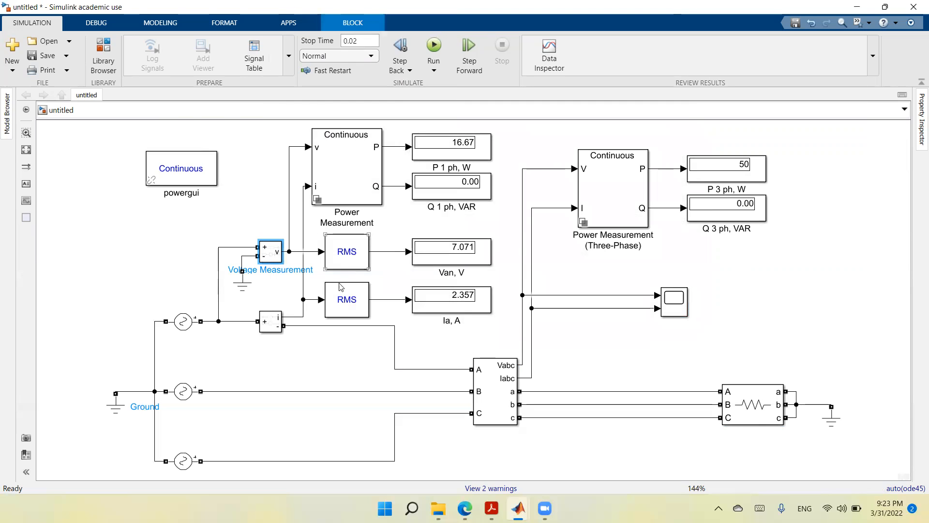
right_click(502, 465)
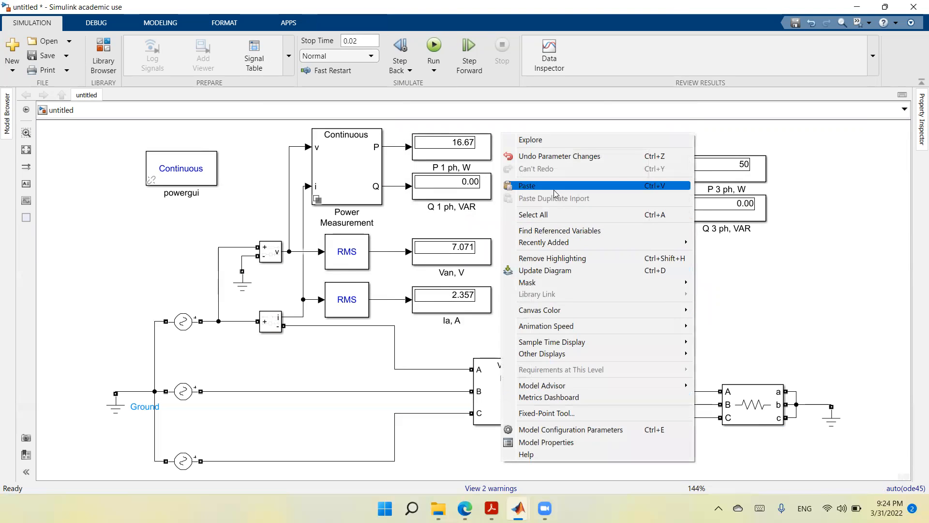
left_click(537, 129)
left_click_drag(511, 468, 498, 455)
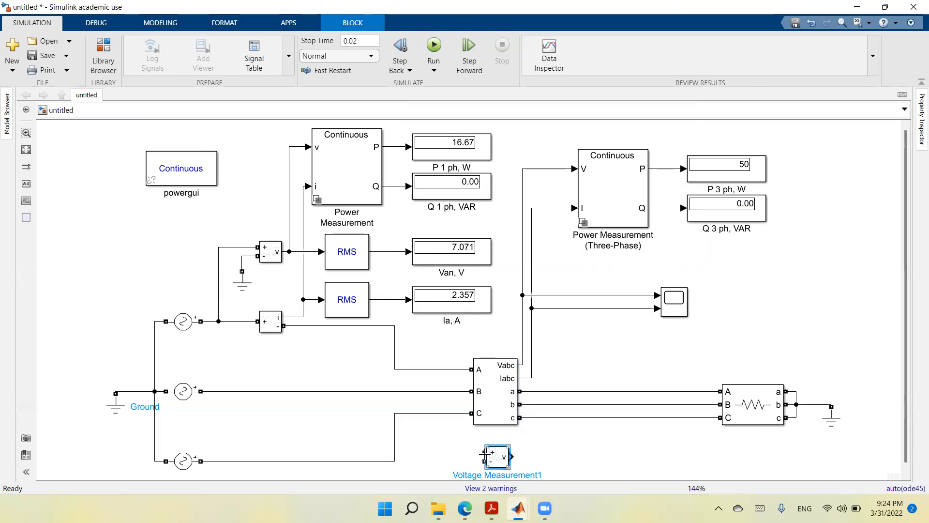
left_click_drag(484, 454, 441, 370)
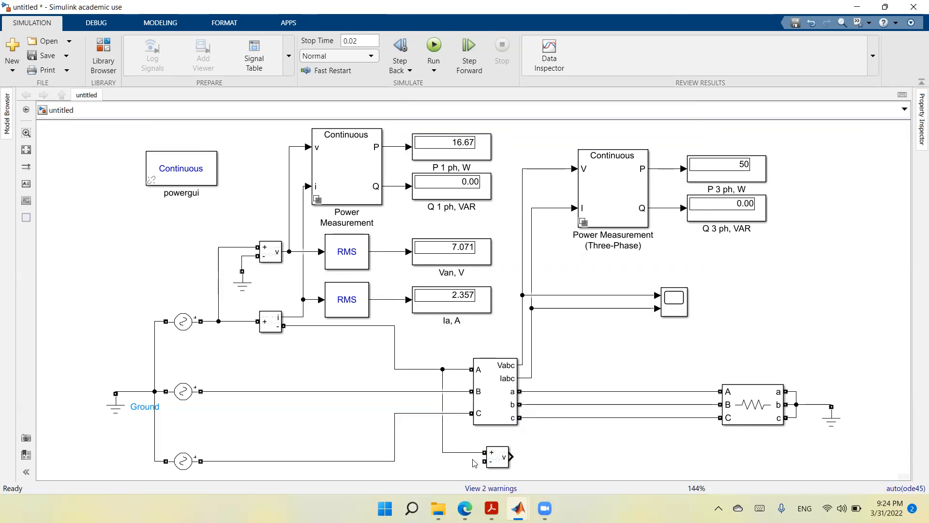
left_click_drag(485, 462, 418, 392)
- Duplicate the voltage RMS block with its Van display beside the new Voltage Measurement block and wire the measurement output to the copied RMS block
left_click(357, 261)
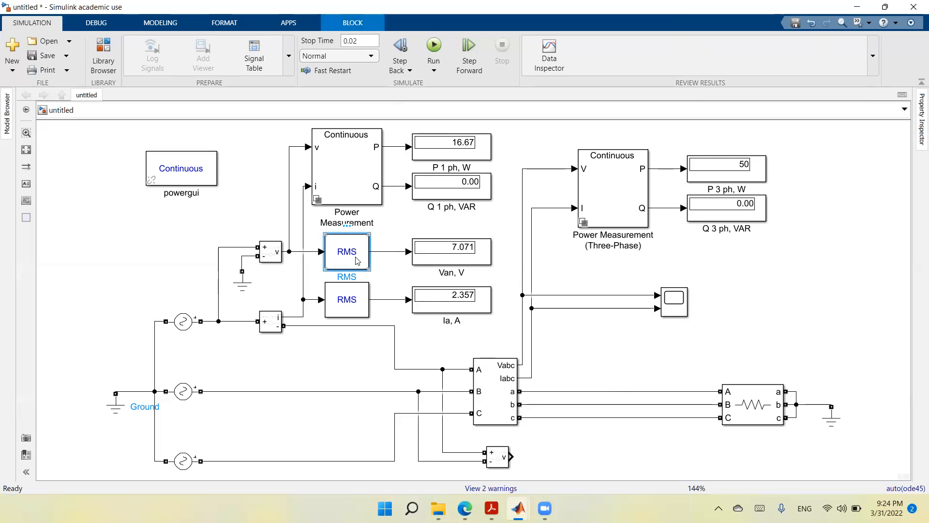
left_click(393, 251, "shift")
left_click(432, 256, "shift")
right_click(432, 255)
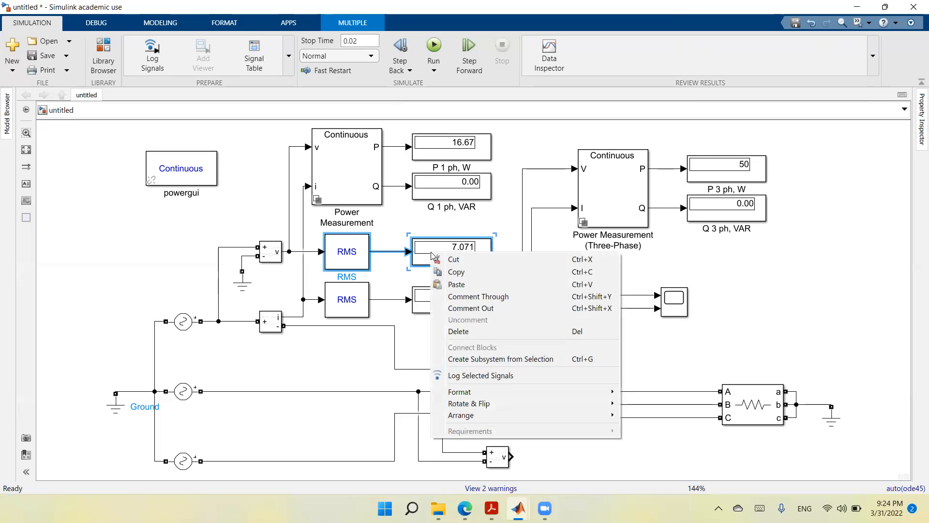
left_click(450, 272)
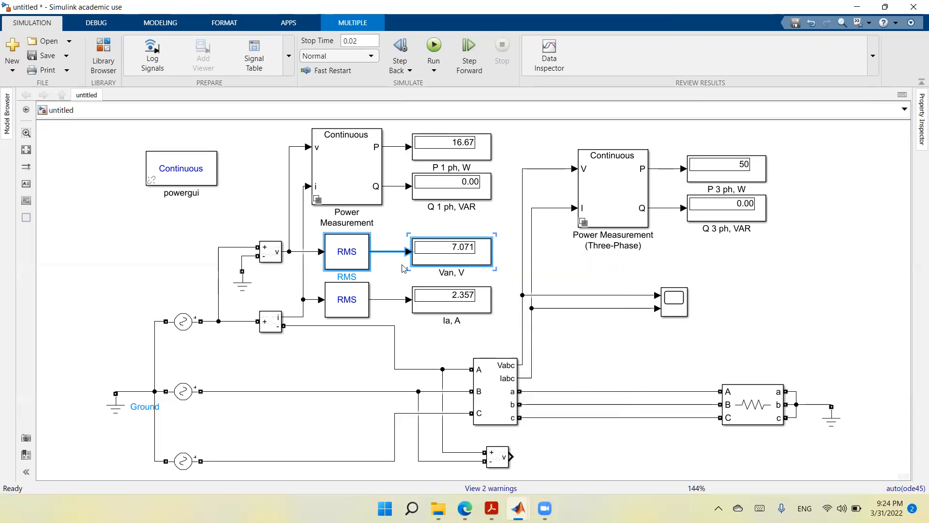
right_click(628, 467)
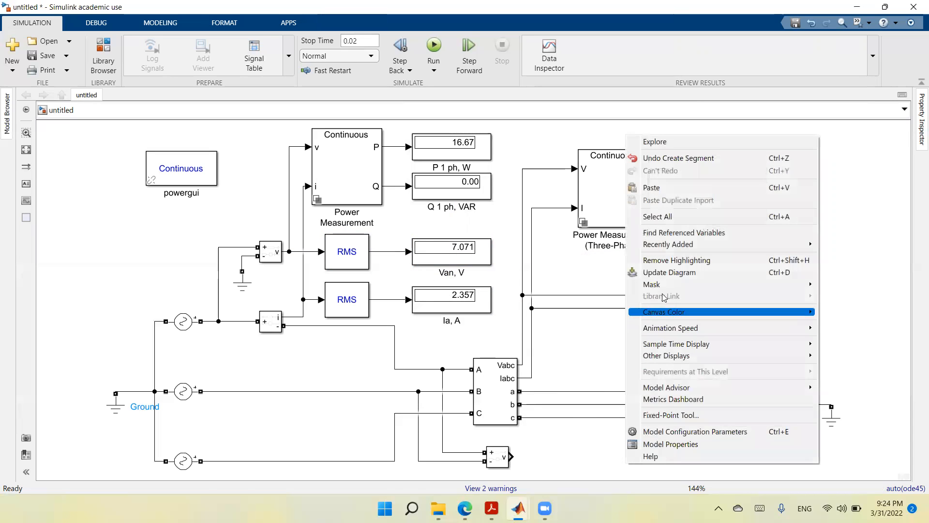
left_click(673, 187)
key("Up")
key("Up")
key("Up")
key("Up")
key("Up")
key("Up")
key("Left")
key("Left")
key("Left")
key("Left")
key("Left")
key("Left")
key("Left")
key("Left")
key("Left")
key("Left")
key("Left")
key("Left")
key("Left")
key("Left")
key("Left")
key("Left")
key("Left")
key("Left")
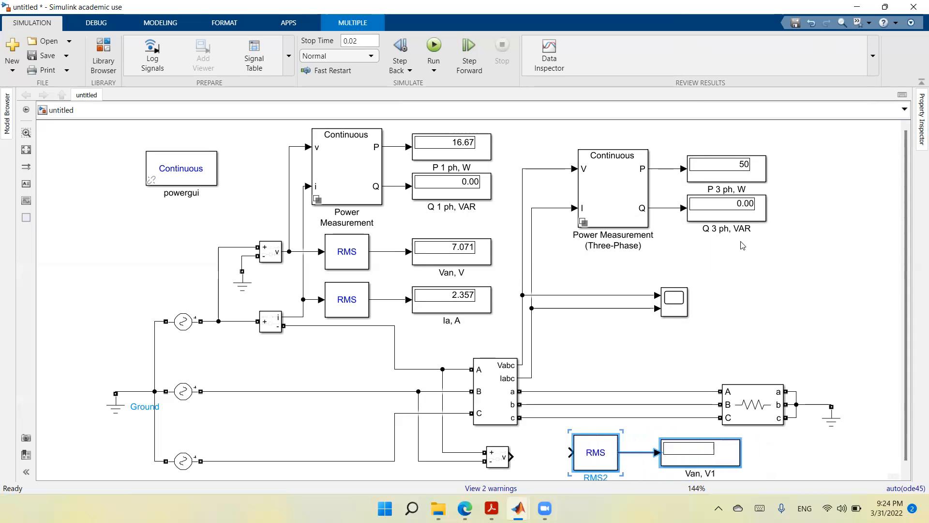
key("Down")
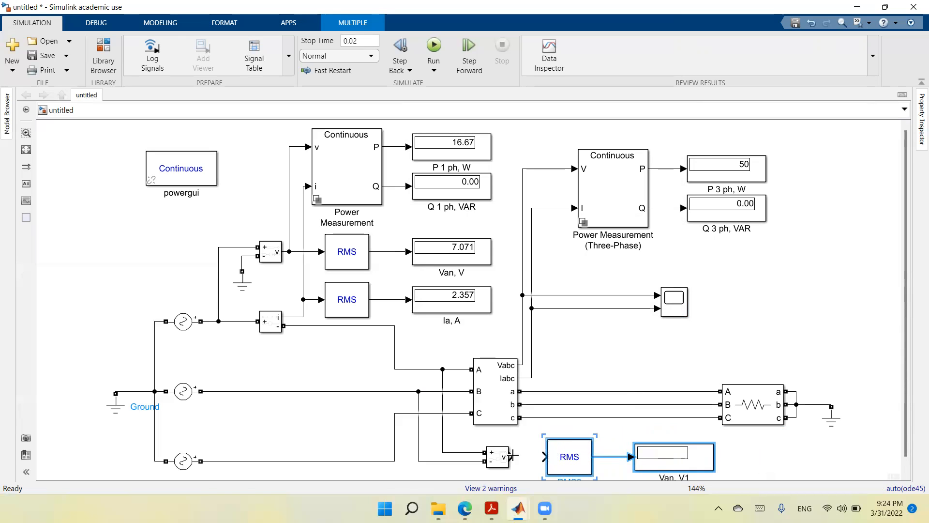
left_click_drag(512, 454, 545, 457)
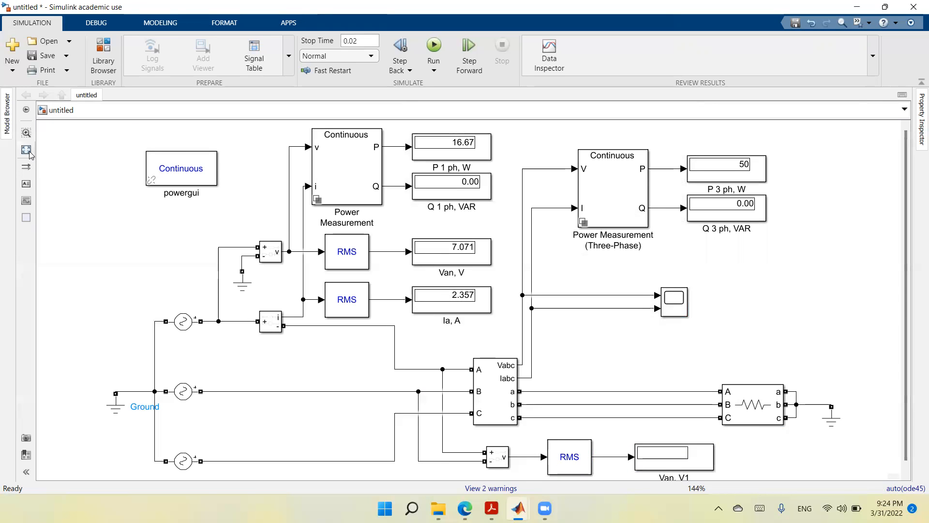
- Rename the copied display as Vab, V
key("space")
left_click(511, 401)
left_click(643, 456)
left_click(659, 465)
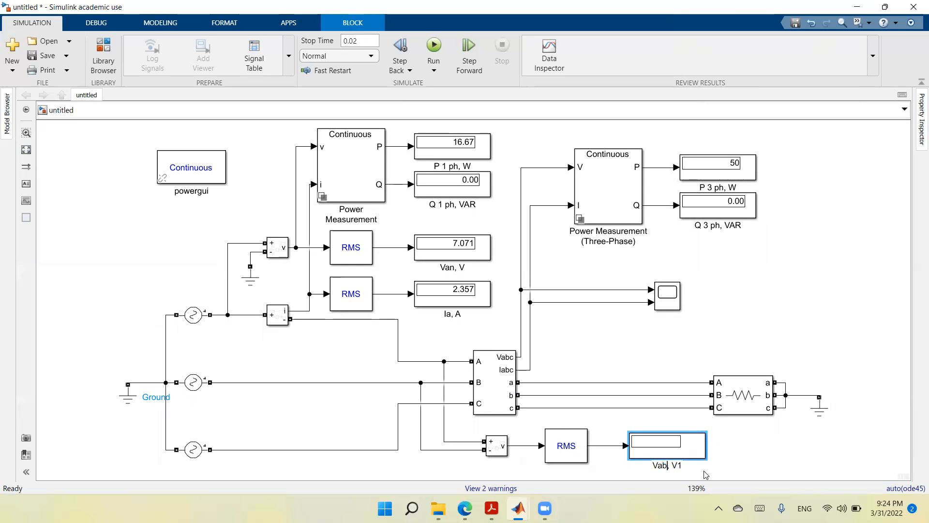
key("BackSpace")
- Rerun the simulation and review the phase A AC Voltage Source parameters without changing them
left_click(435, 45)
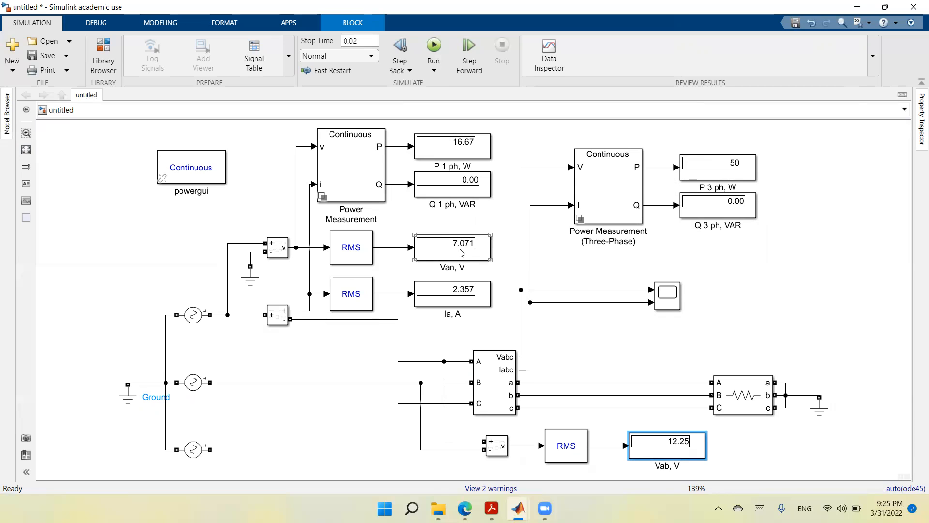
double_click(192, 315)
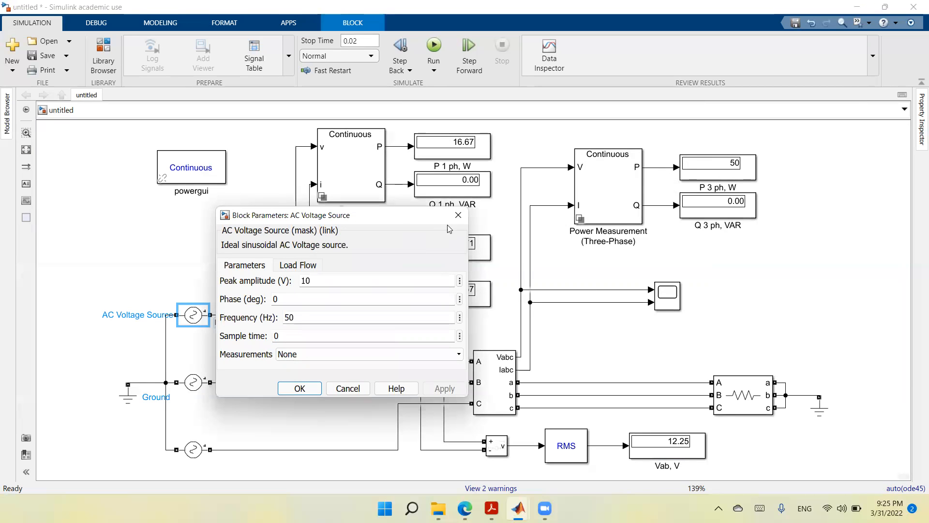
left_click(458, 215)
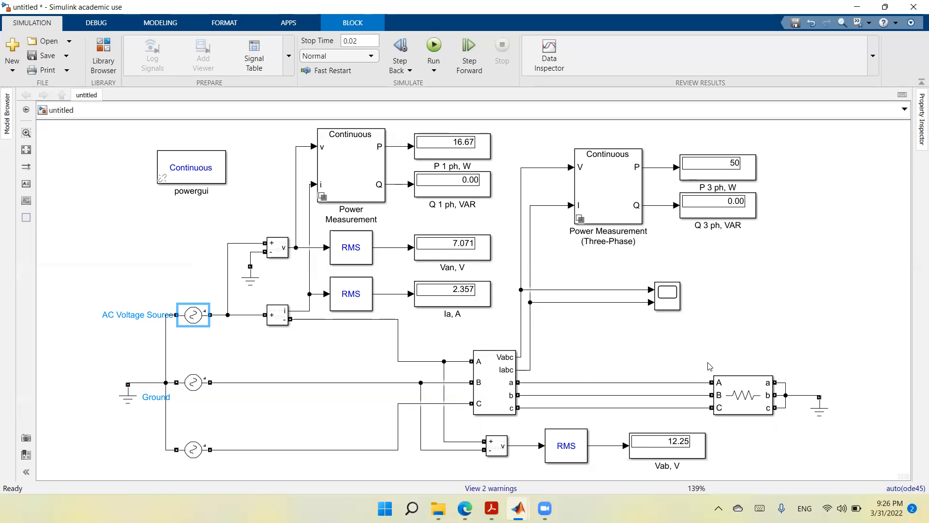
- Open the Scope, move its window clear of the three-phase measurement blocks, and show the legend for the voltage and current waveforms
double_click(670, 295)
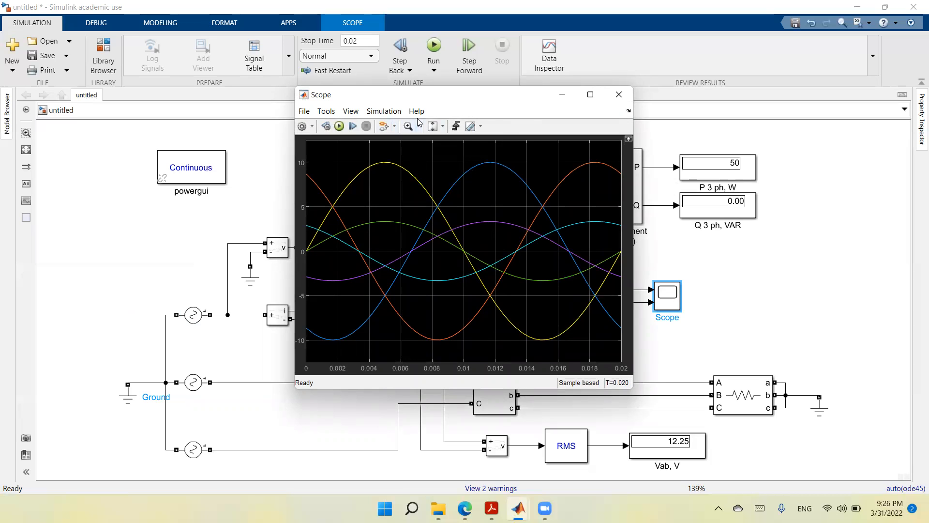
left_click_drag(474, 104, 281, 140)
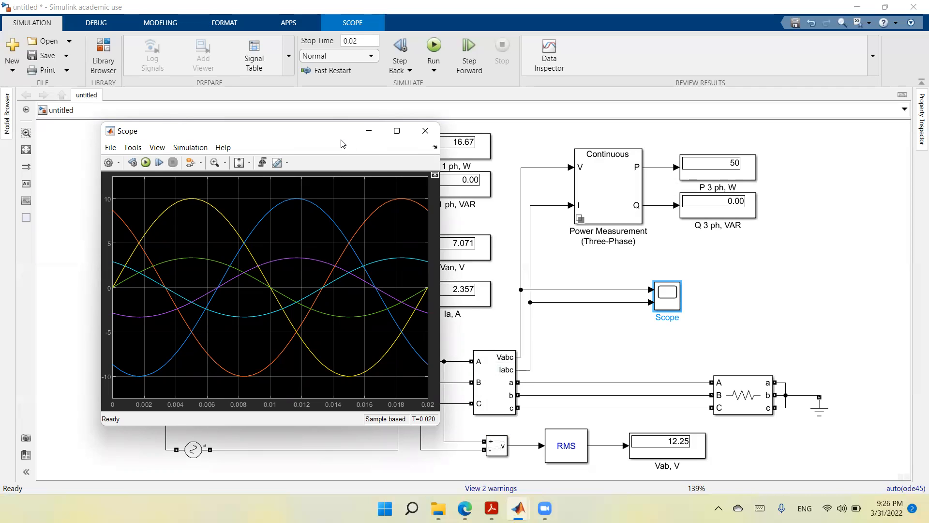
left_click_drag(345, 139, 324, 132)
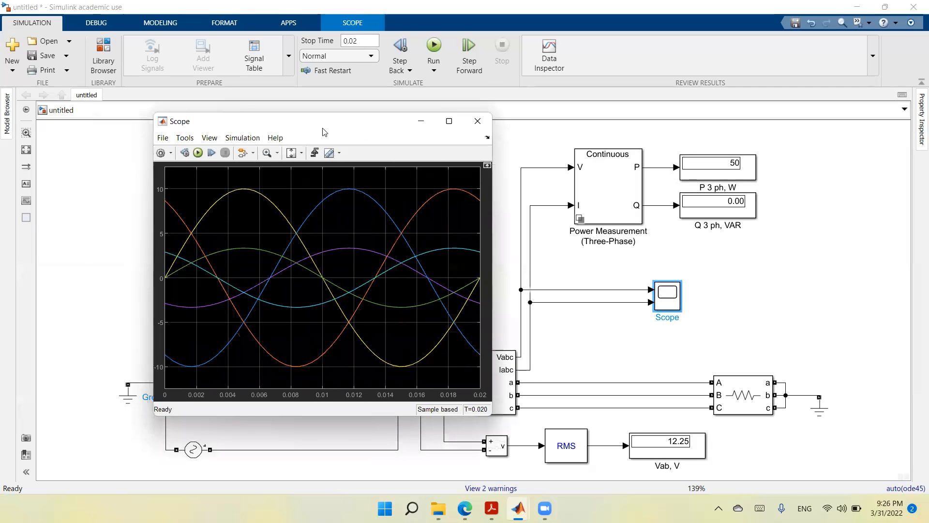
left_click(210, 138)
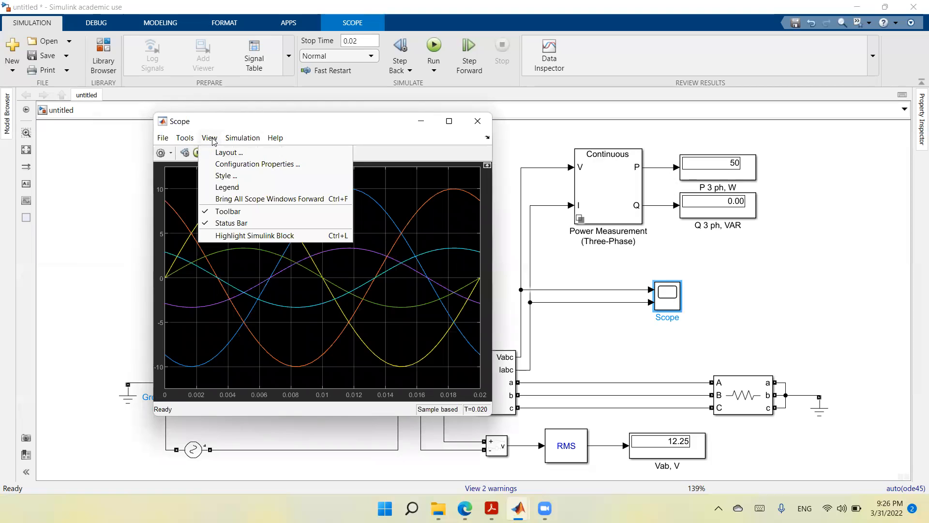
left_click(226, 189)
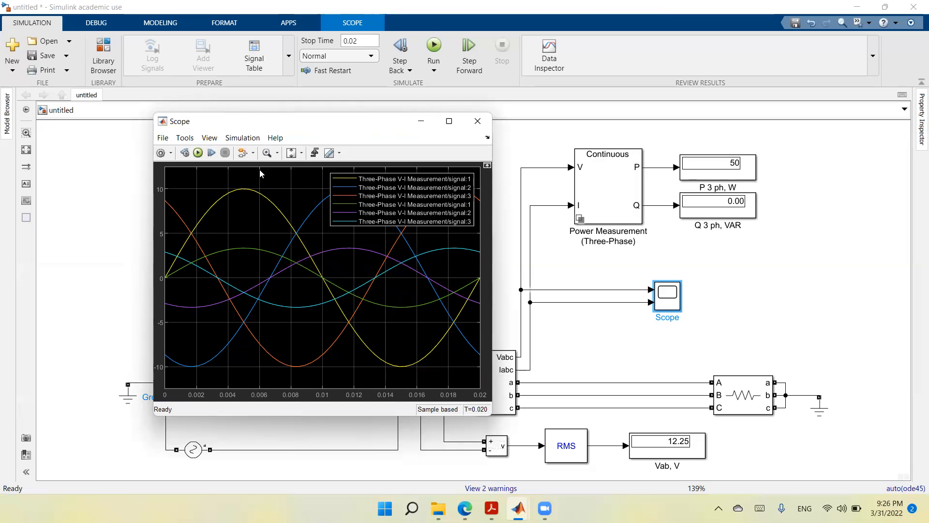
- Show the time-axis label on the Scope plot through its configuration properties
left_click(210, 139)
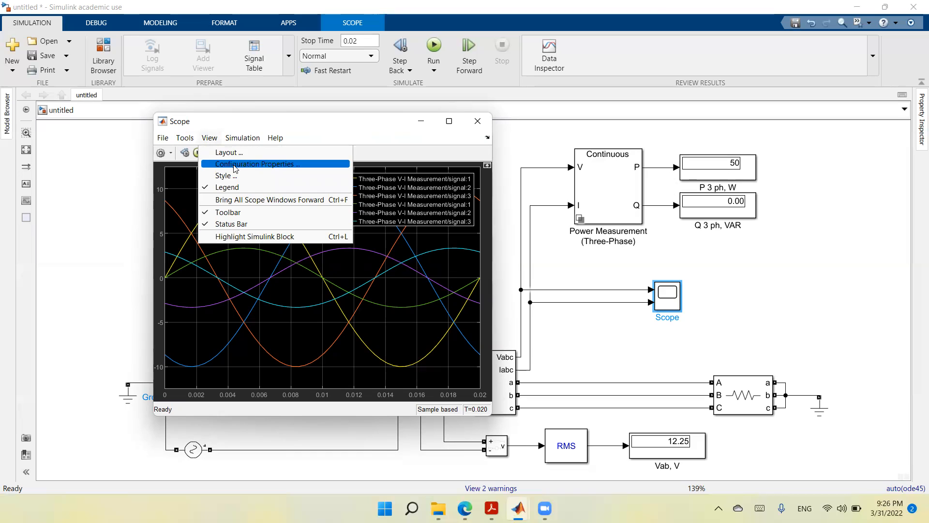
left_click(250, 170)
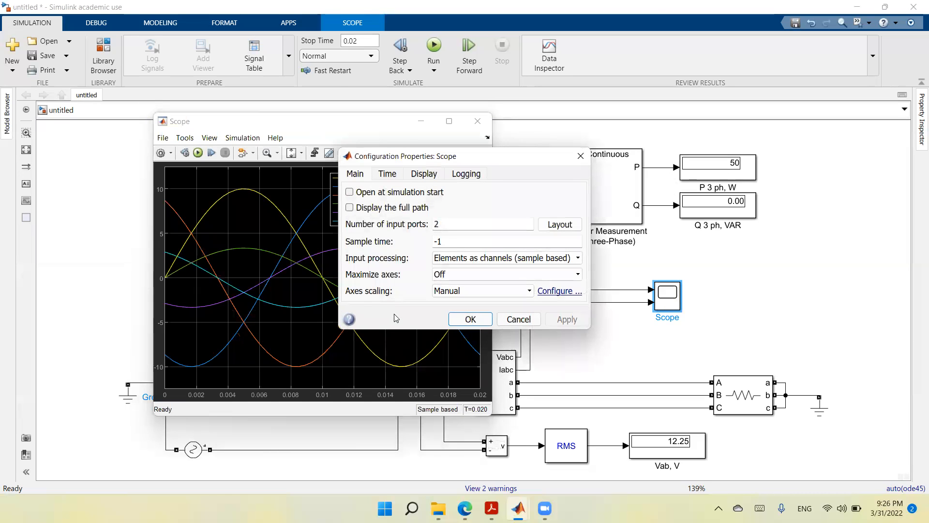
left_click(394, 179)
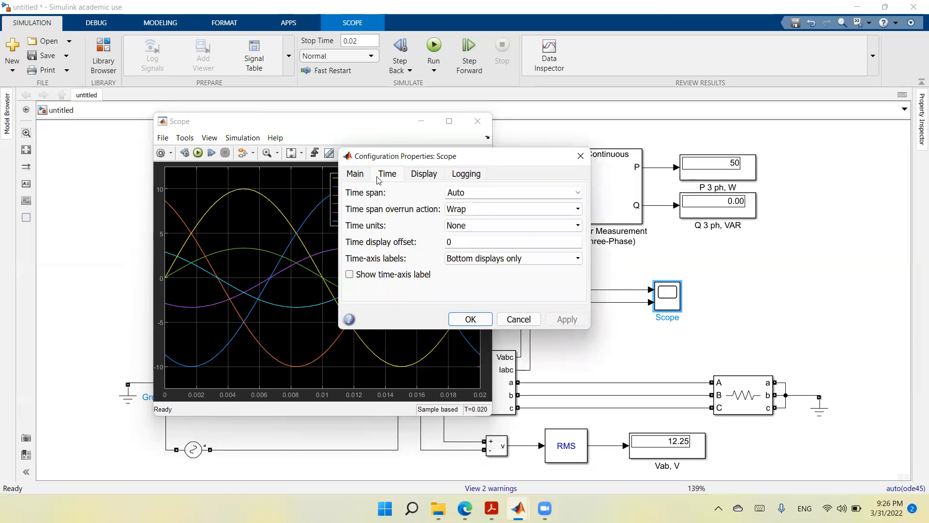
left_click(350, 275)
left_click(566, 319)
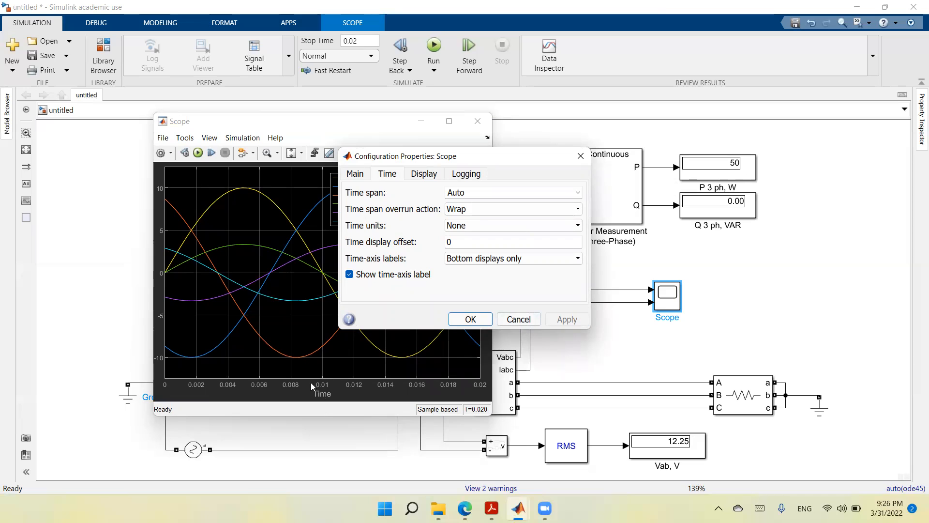
- Set the Scope display's Y-label to Voltage and Current, apply it, and close the configuration properties
left_click(423, 175)
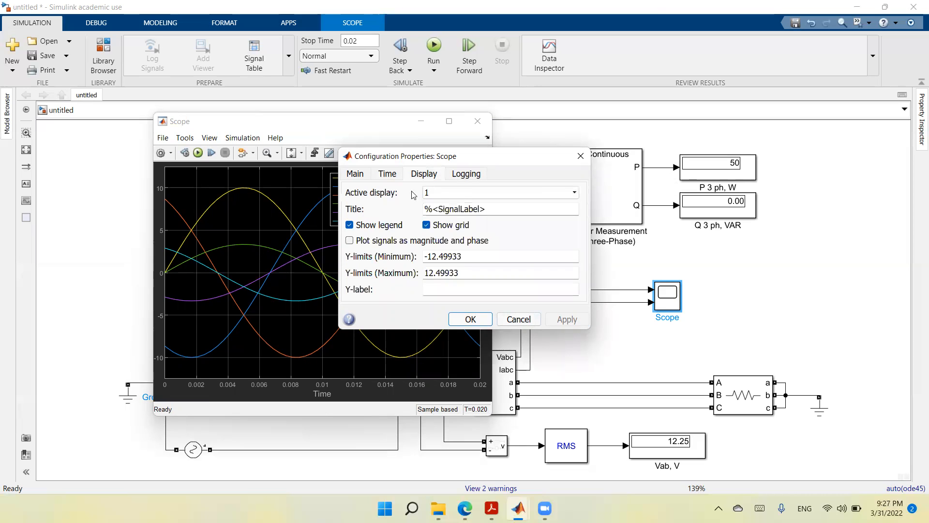
left_click(439, 289)
type("Vo")
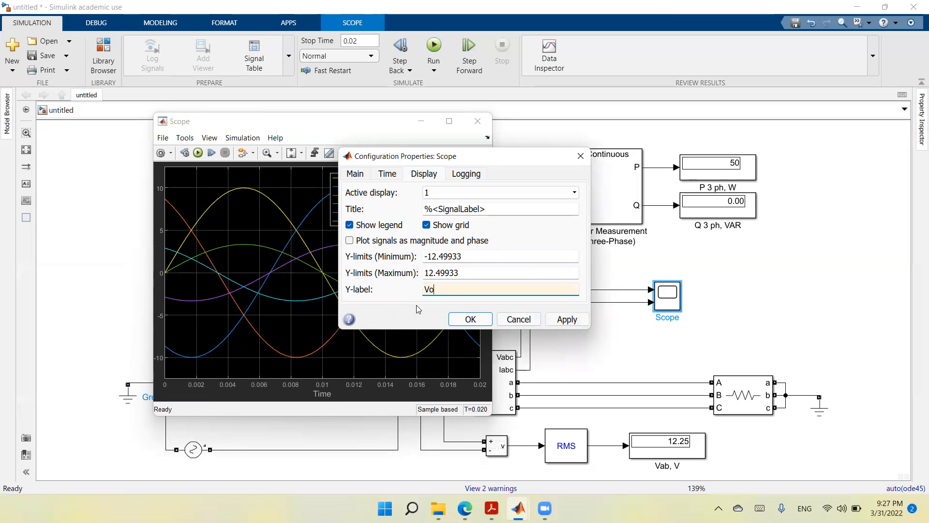
type("ltage and Current")
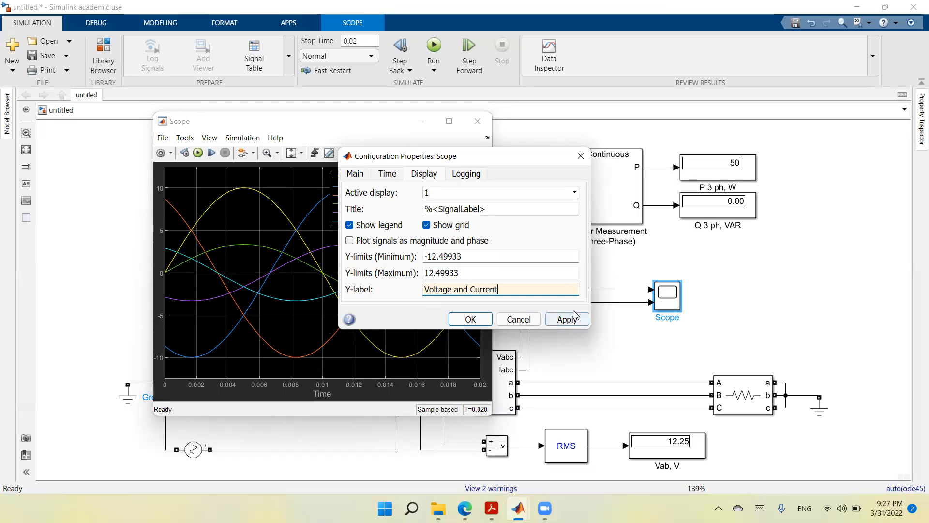
left_click(562, 318)
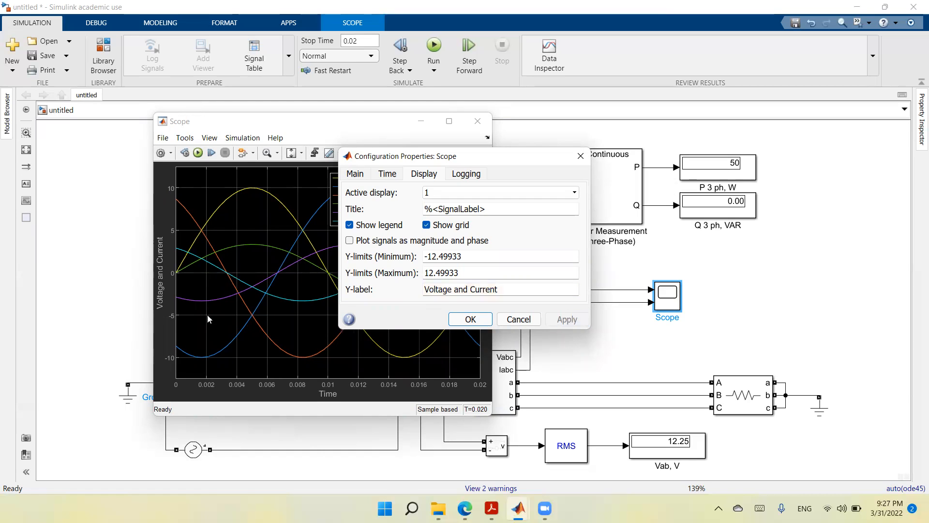
left_click(460, 320)
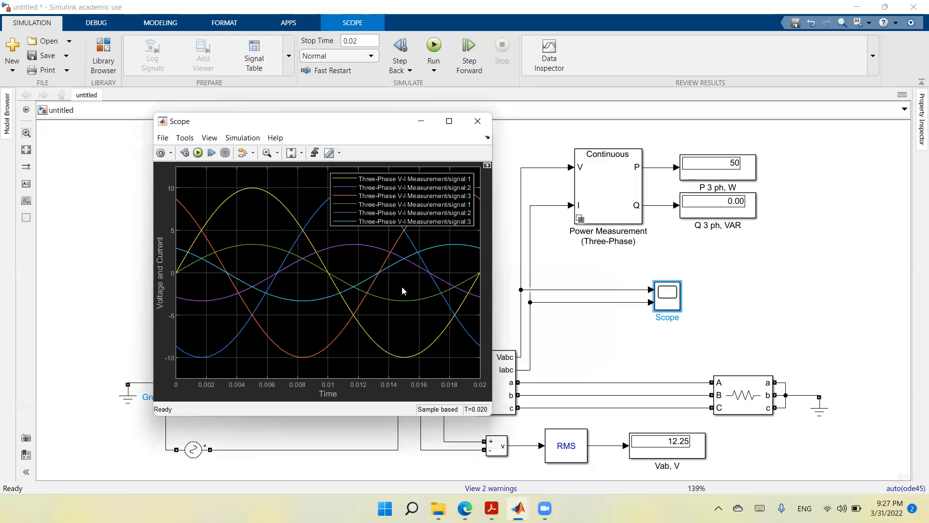
- Hide the three current waveforms in the Scope so that only the three voltage waveforms are plotted
left_click(352, 222)
left_click(346, 213)
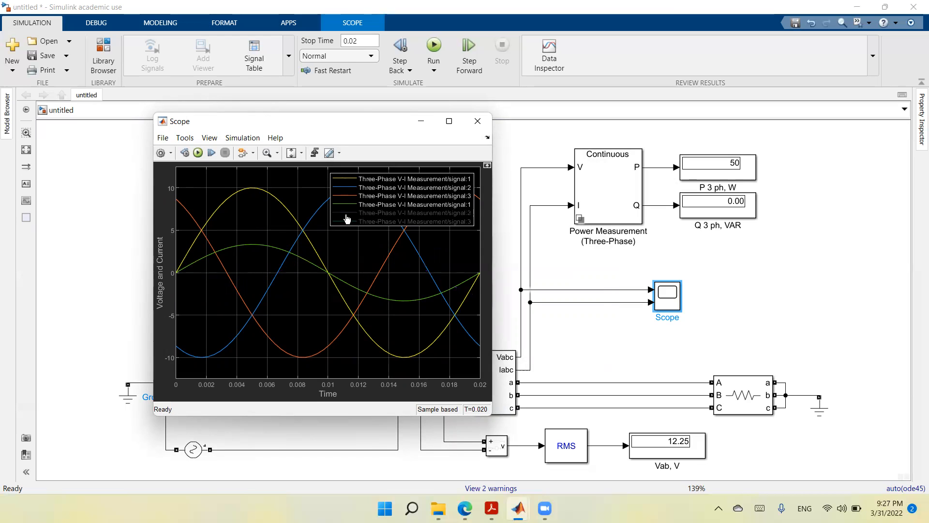
left_click(346, 206)
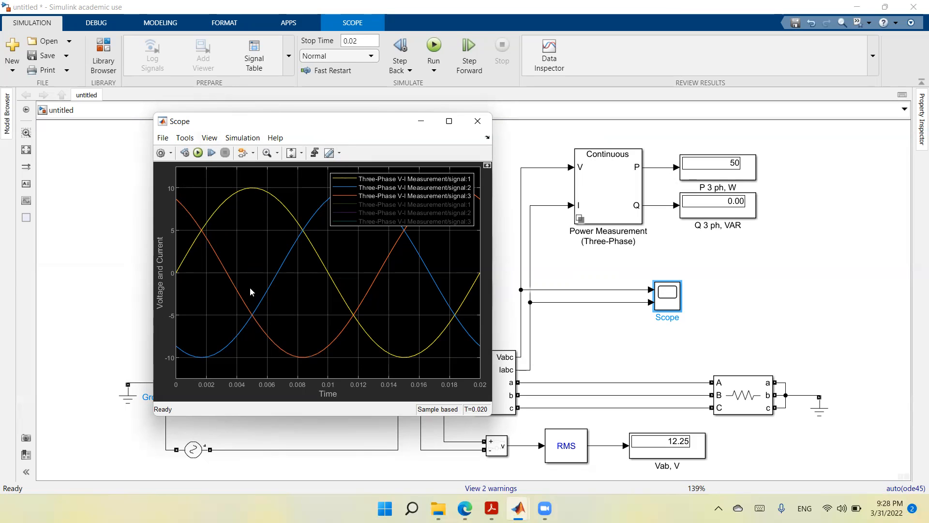
- Turn on Cursor Measurements in the Scope and widen its window to fit the plot beside the measurement readings
left_click(189, 139)
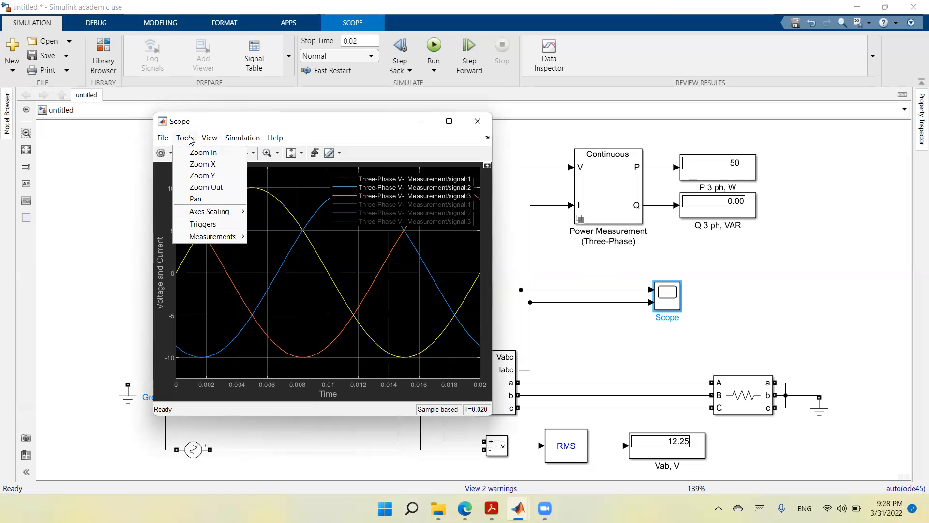
mouse_move(214, 242)
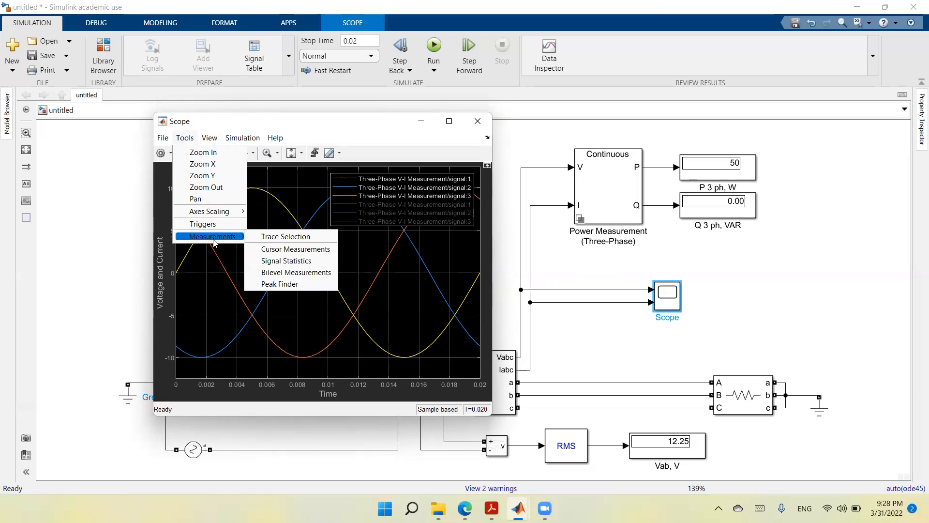
left_click(301, 249)
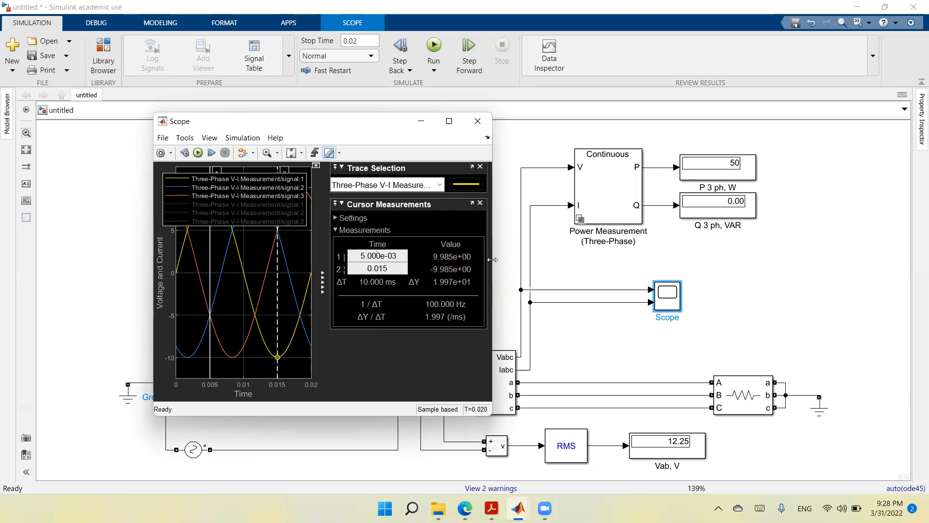
left_click_drag(492, 260, 701, 282)
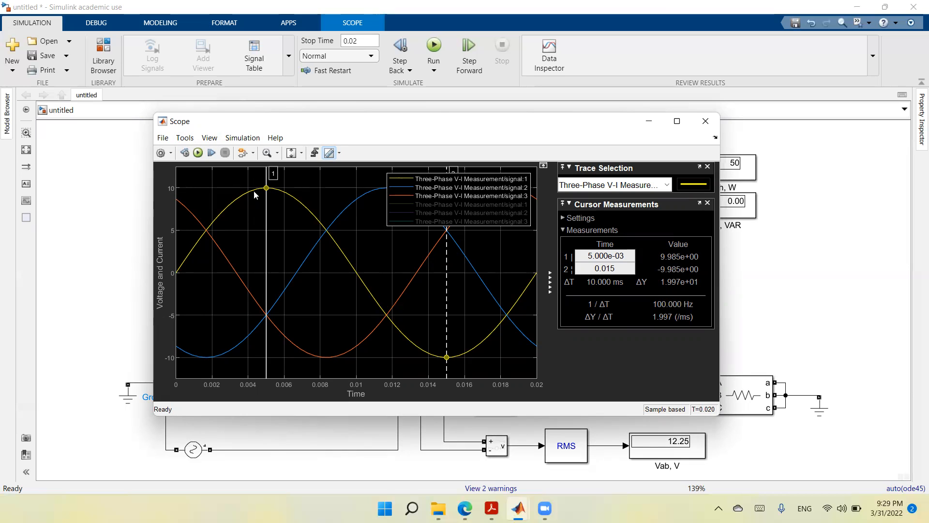
- Read the cursor measurements for the second voltage signal and the third voltage signal in turn
left_click(668, 186)
left_click(670, 211)
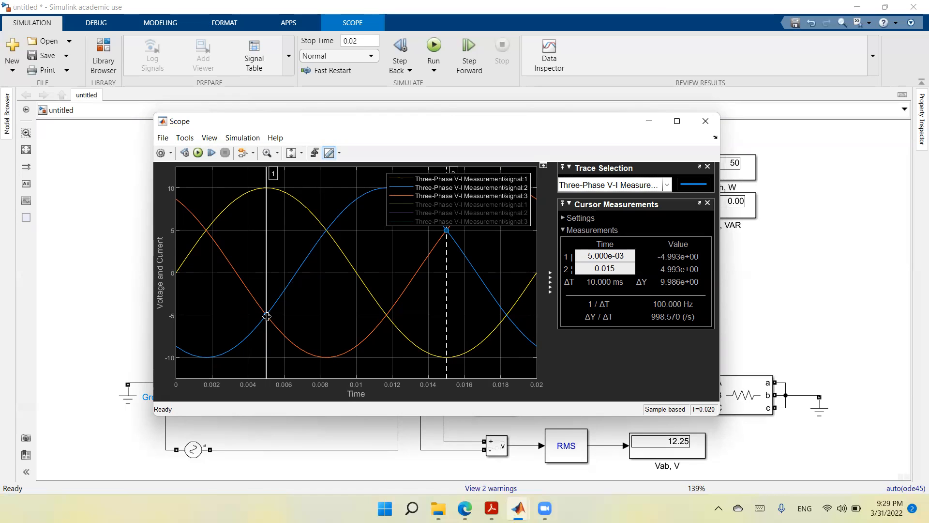
left_click(668, 187)
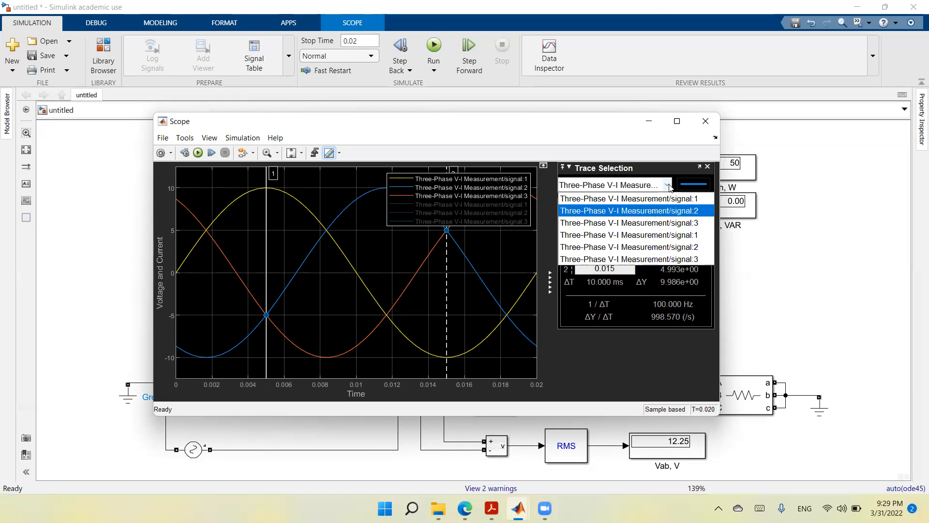
left_click(667, 223)
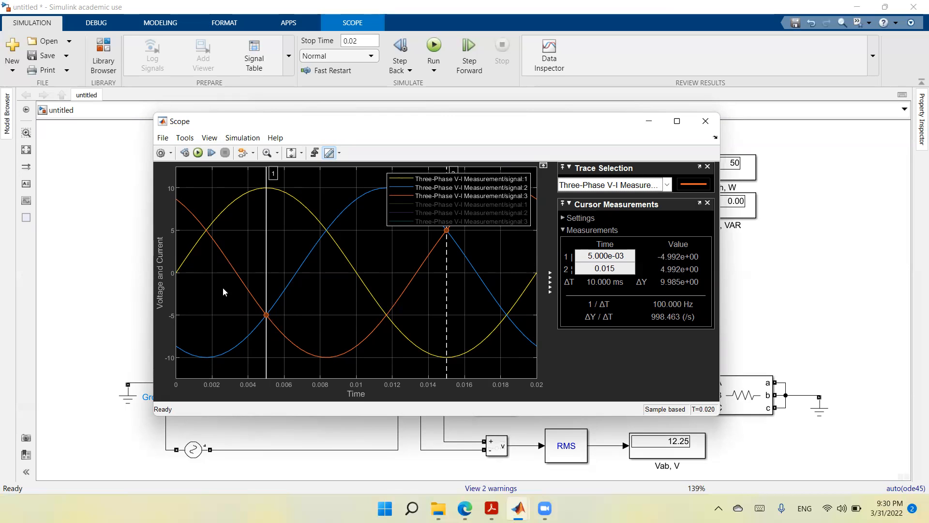
- Move cursor 1 along the third voltage waveform to about 3.12 ms, 11 ms and 5.56 ms to compare its readings
left_click_drag(266, 247, 226, 243)
left_click_drag(227, 244, 233, 244)
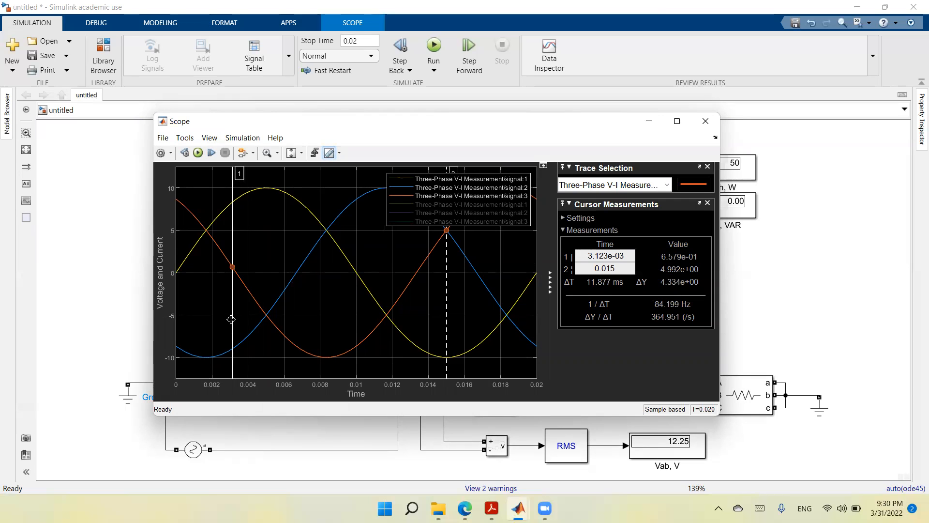
left_click_drag(231, 319, 366, 301)
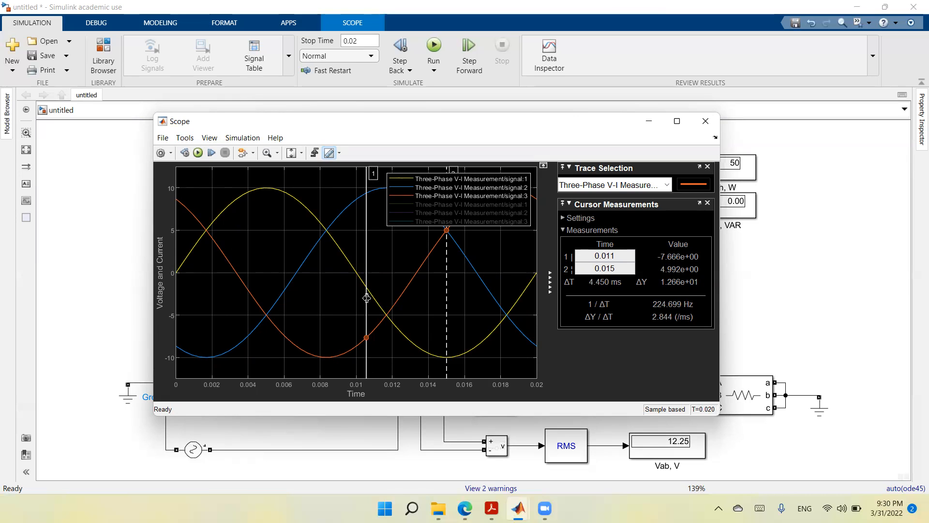
left_click_drag(373, 259, 276, 242)
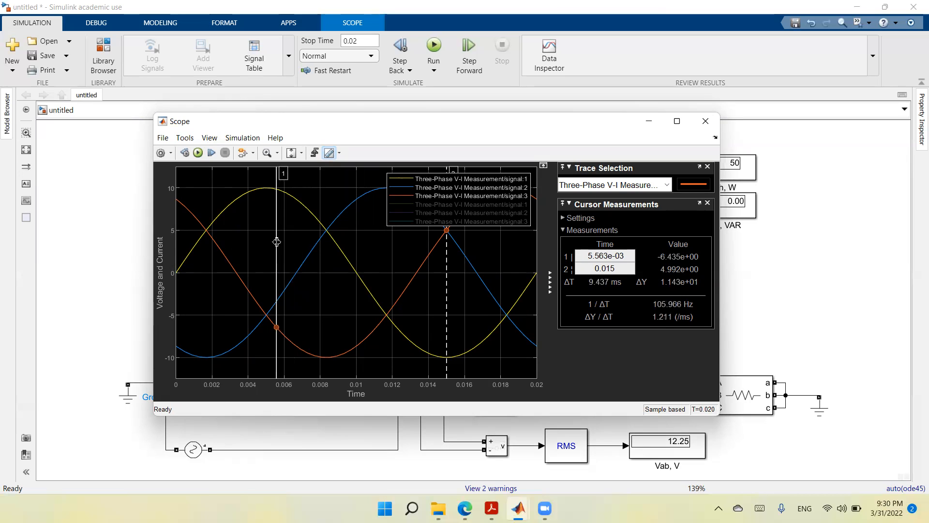
- Plot only the three current waveforms by swapping signal visibility, and place cursor 1 at about 5.03 ms
left_click(405, 203)
left_click(401, 213)
left_click(401, 222)
left_click(397, 196)
left_click(397, 187)
left_click(399, 179)
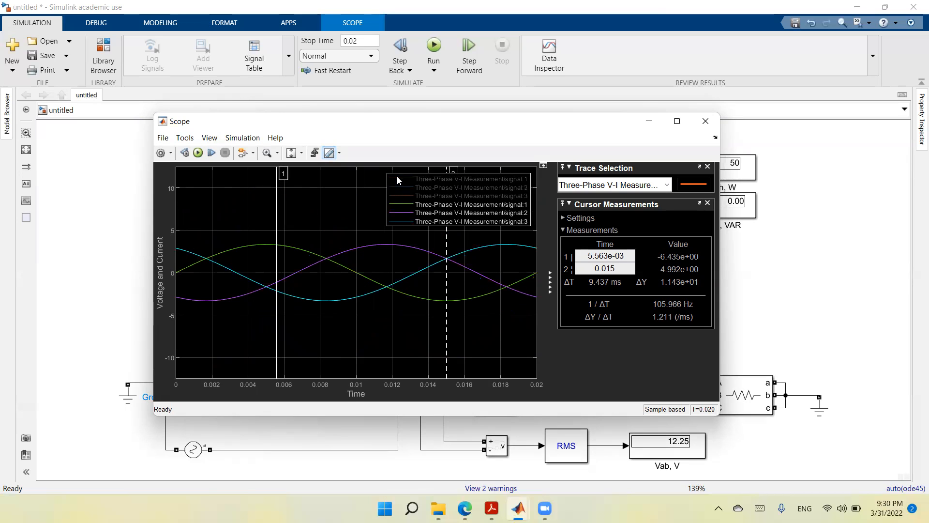
left_click_drag(276, 343, 267, 319)
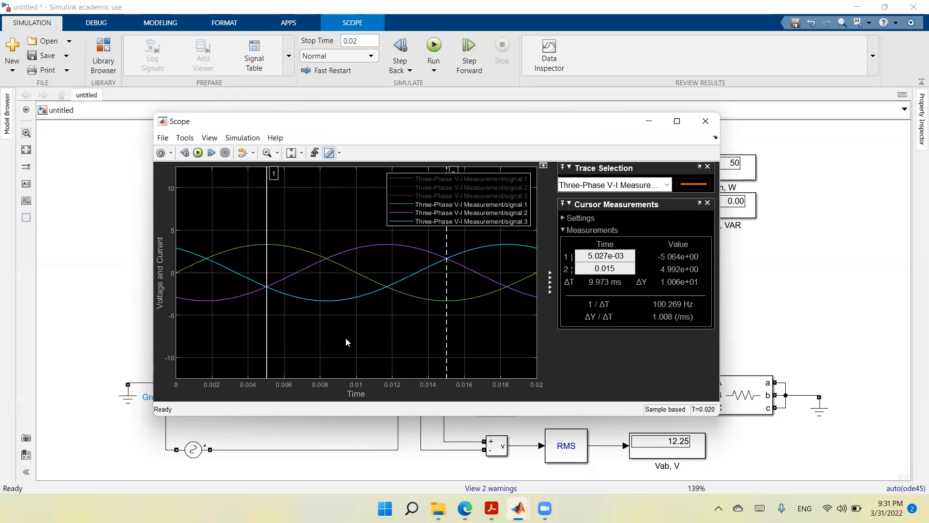
- Show the three voltage waveforms again alongside the currents and close the Scope
left_click(405, 196)
left_click(405, 189)
left_click(406, 179)
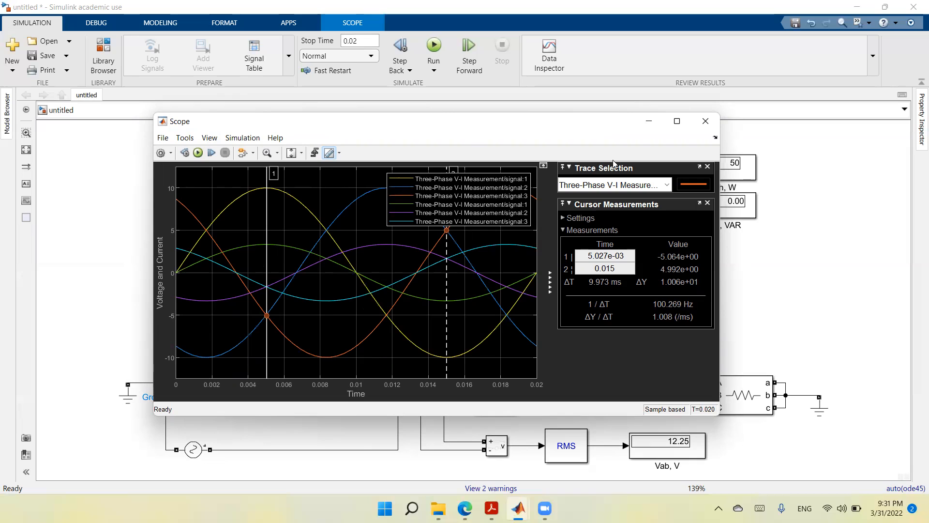
left_click(706, 121)
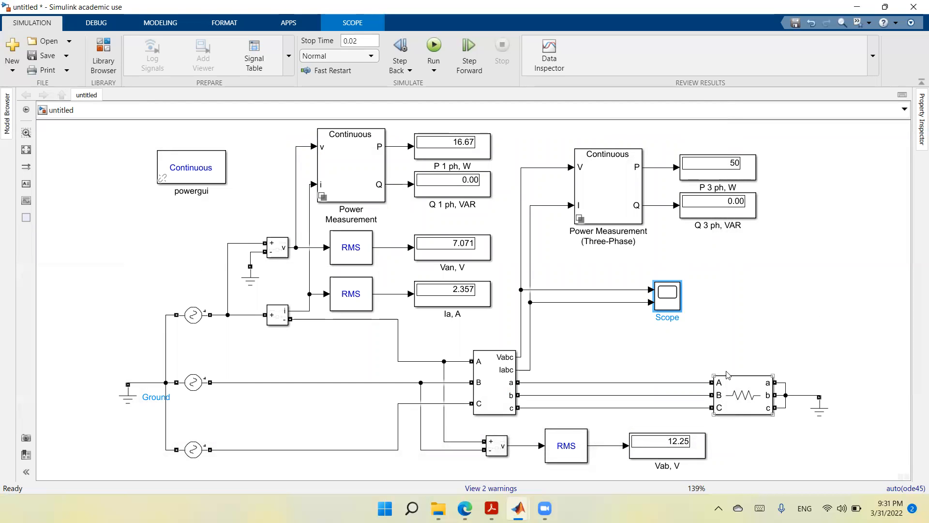
- Set the Three-Phase Series RLC Branch load's branch type to RL with an inductance of 1e-3 H and rerun the simulation
double_click(744, 399)
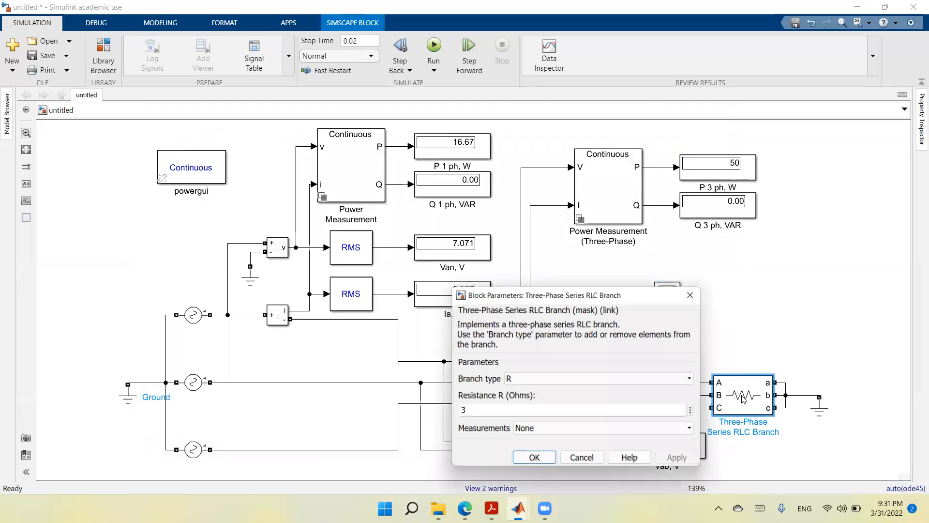
left_click(677, 382)
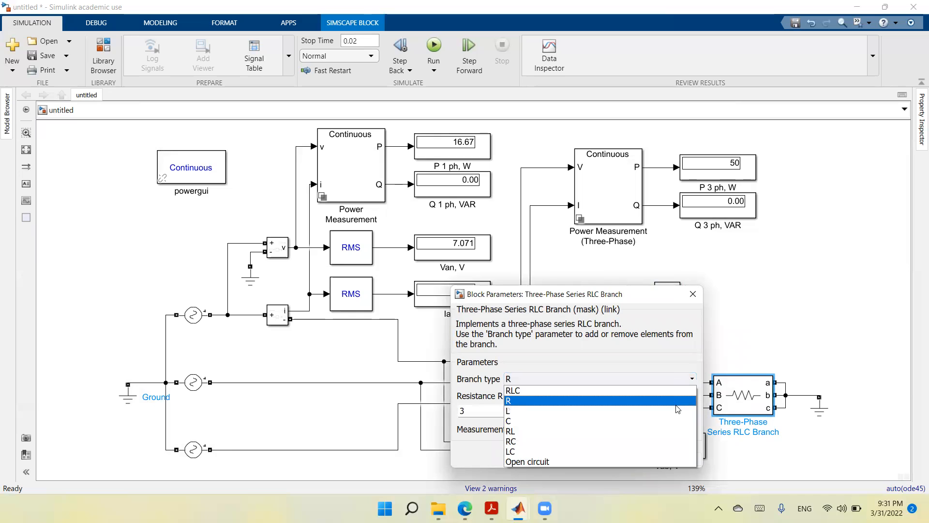
left_click(678, 430)
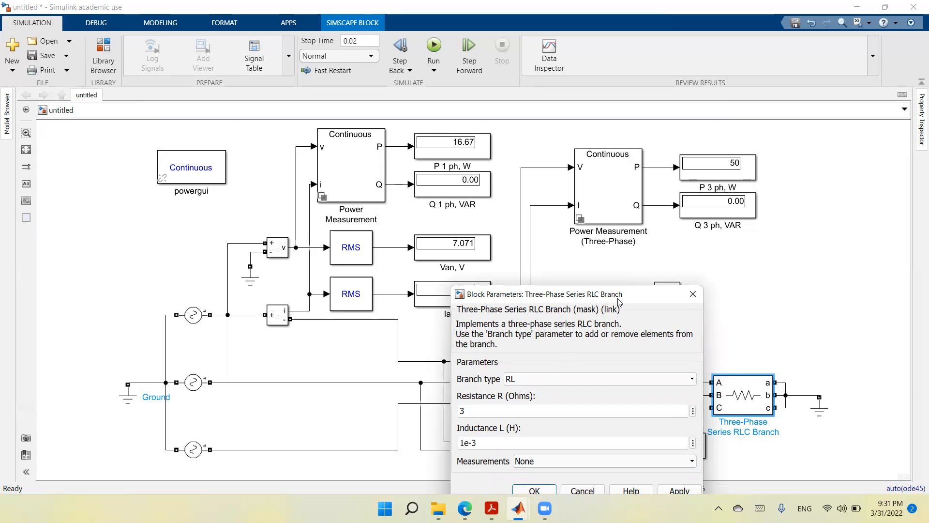
left_click_drag(632, 296, 604, 218)
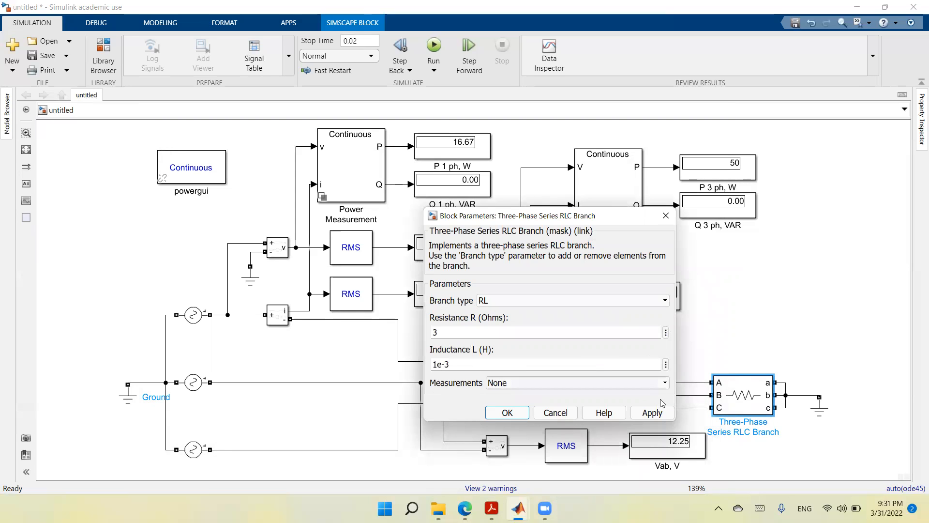
left_click(653, 414)
left_click(527, 413)
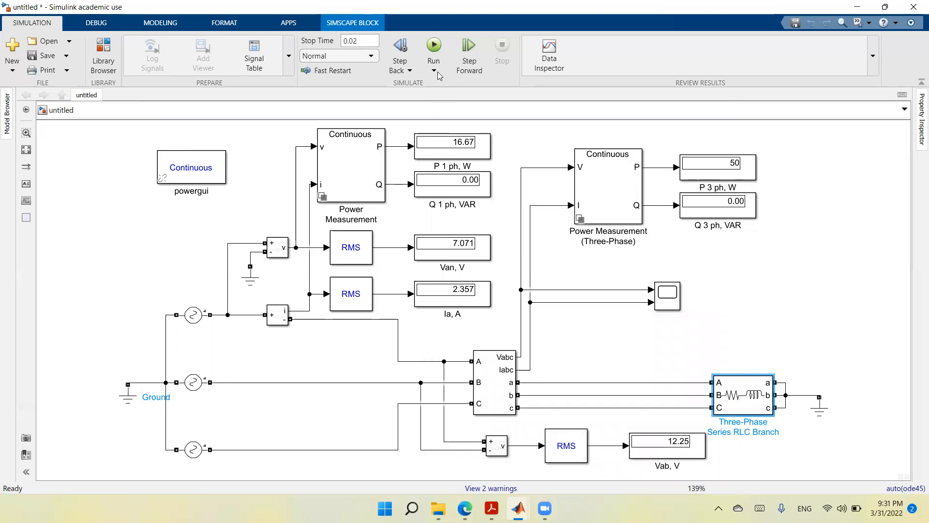
left_click(437, 47)
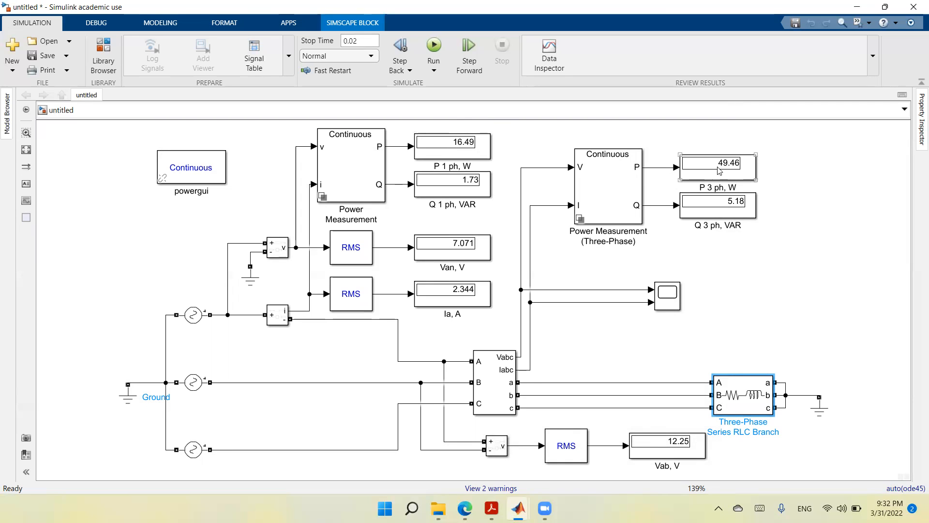
left_click(488, 148)
- Set the Three-Phase Series RLC Branch load to branch type RC with a capacitance of 1e-3 F and rerun the simulation
double_click(743, 405)
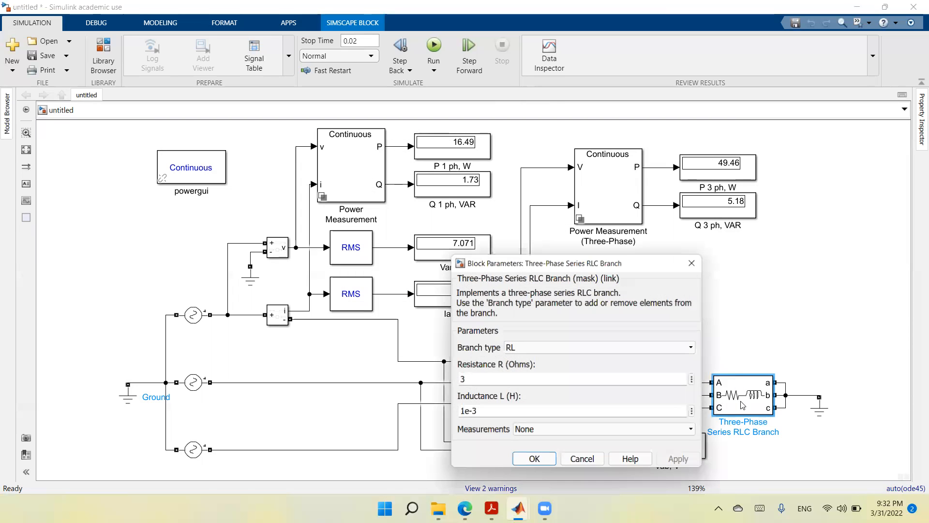
left_click(688, 352)
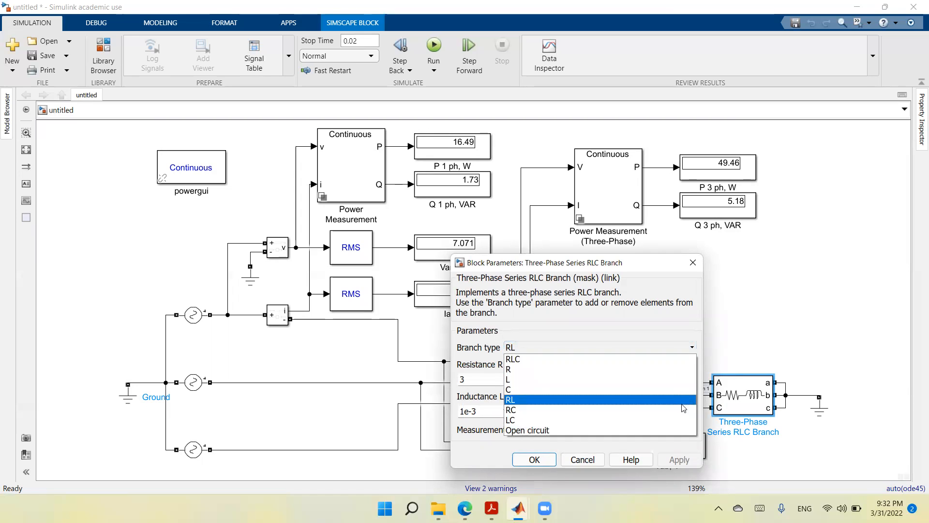
left_click(683, 411)
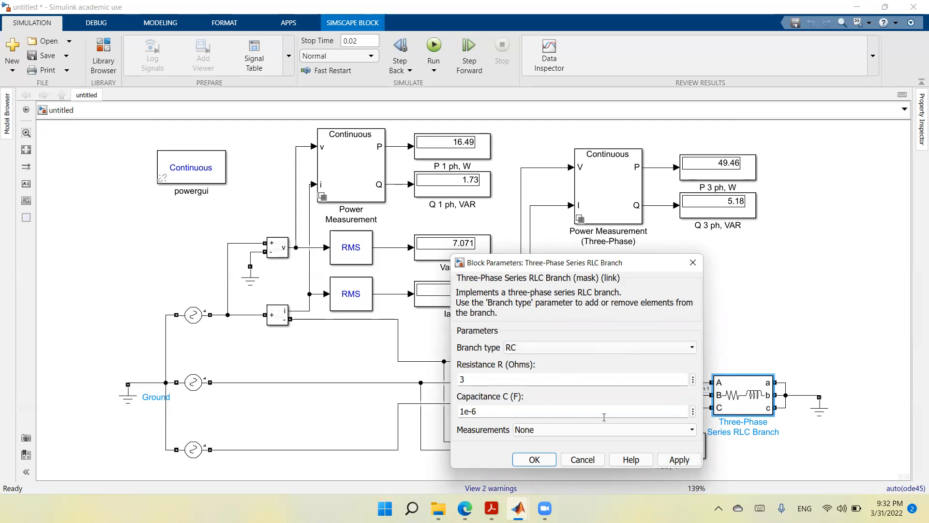
double_click(490, 410)
type("3")
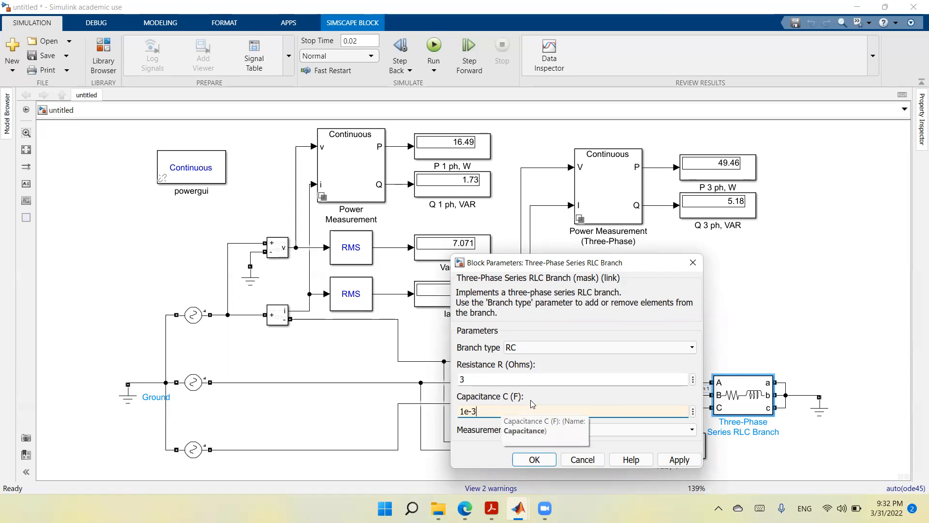
left_click(673, 459)
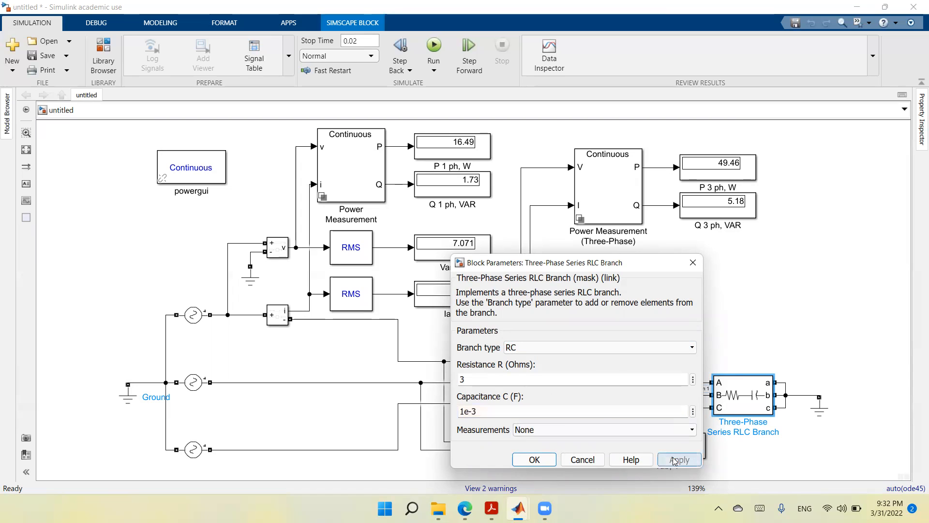
left_click(535, 459)
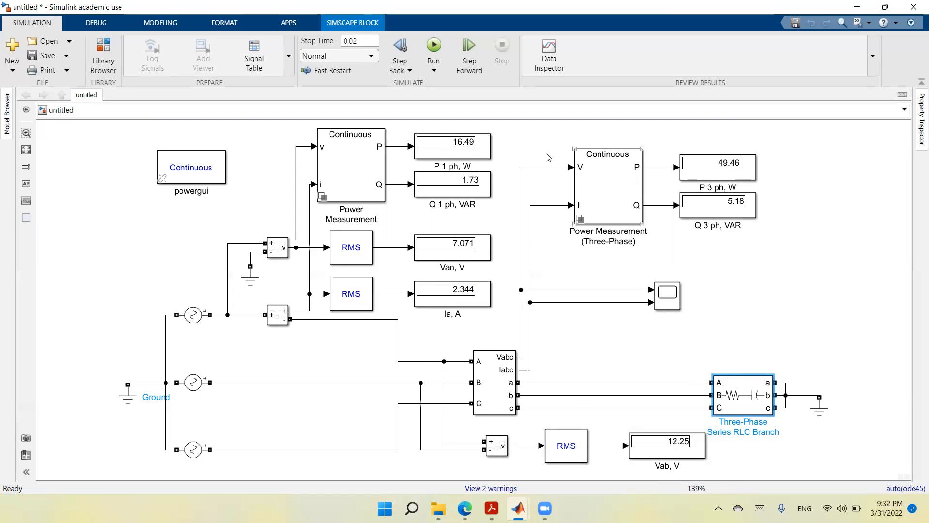
left_click(439, 50)
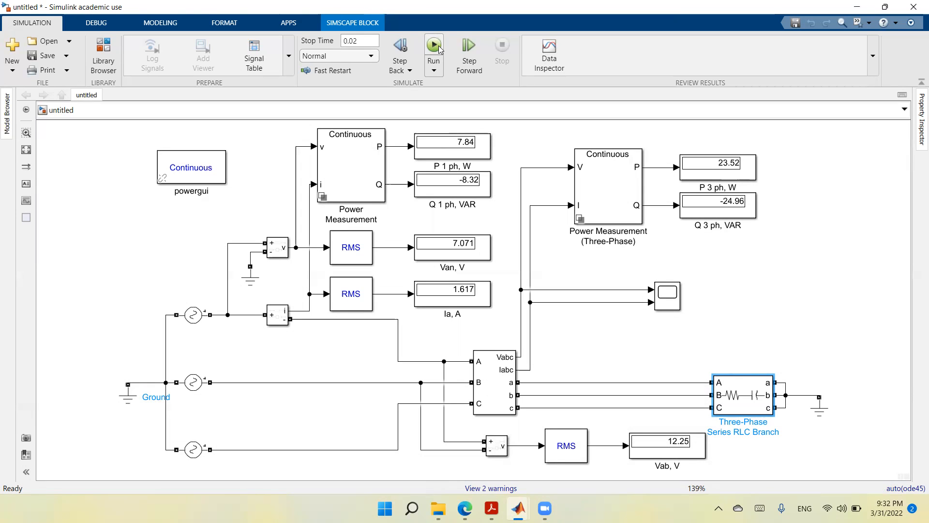
- Examine the single-phase and three-phase reactive power displays for the RC load
left_click(455, 192)
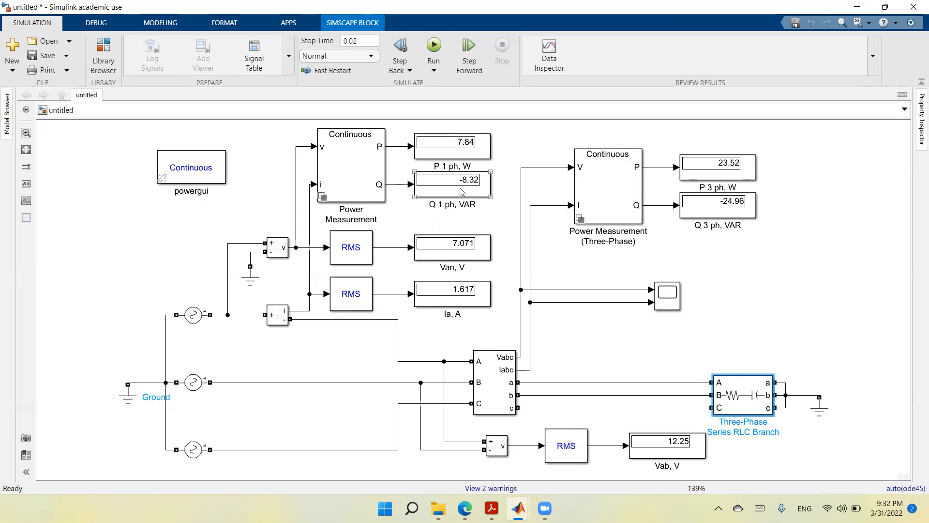
left_click(705, 244)
left_click(714, 207)
left_click(746, 199)
- Change the three-phase load's branch type to RLC and rerun the simulation
double_click(750, 399)
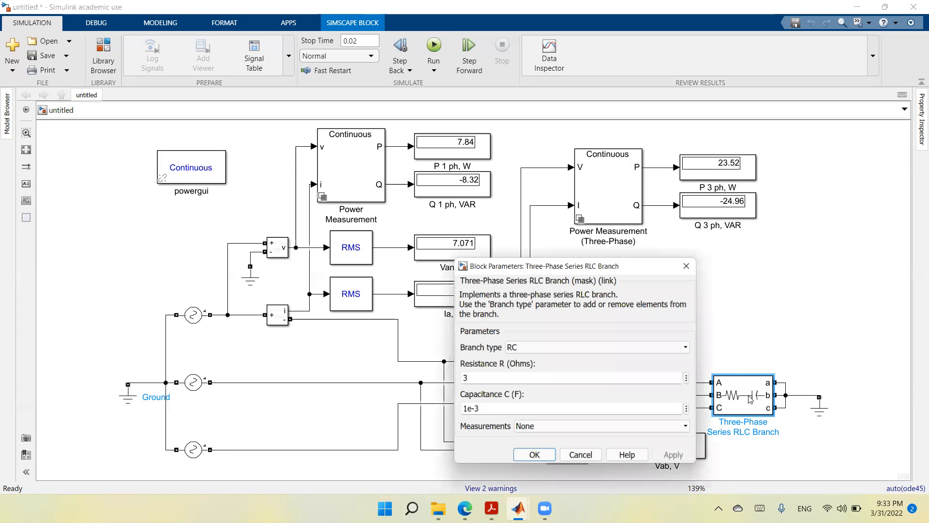
left_click(688, 348)
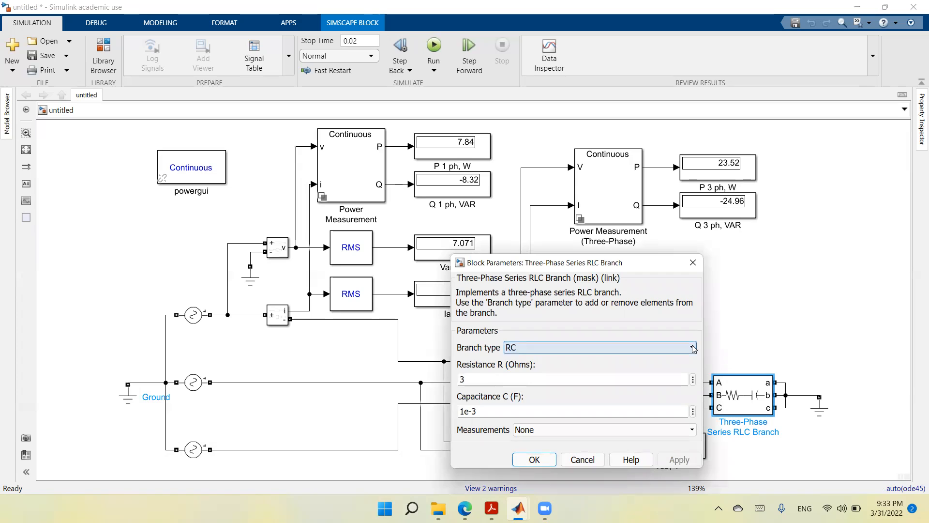
left_click(682, 359)
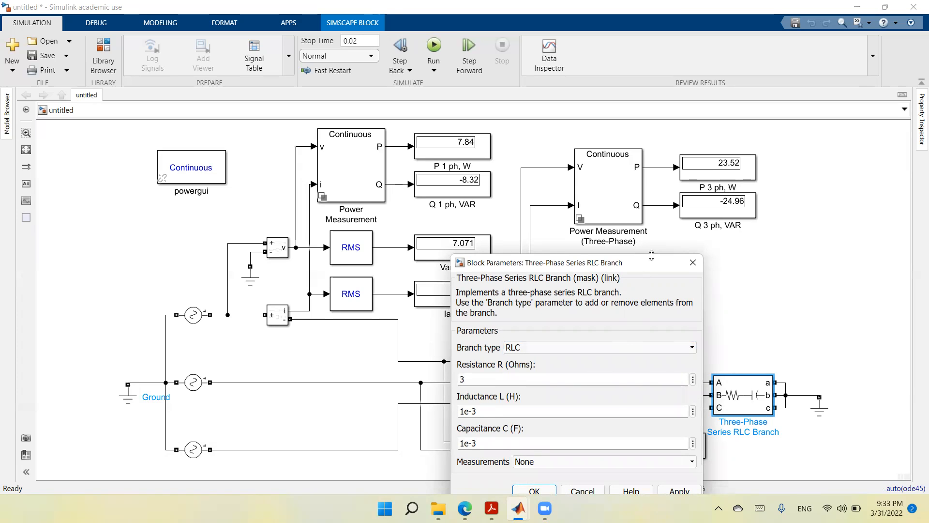
left_click_drag(651, 266, 657, 162)
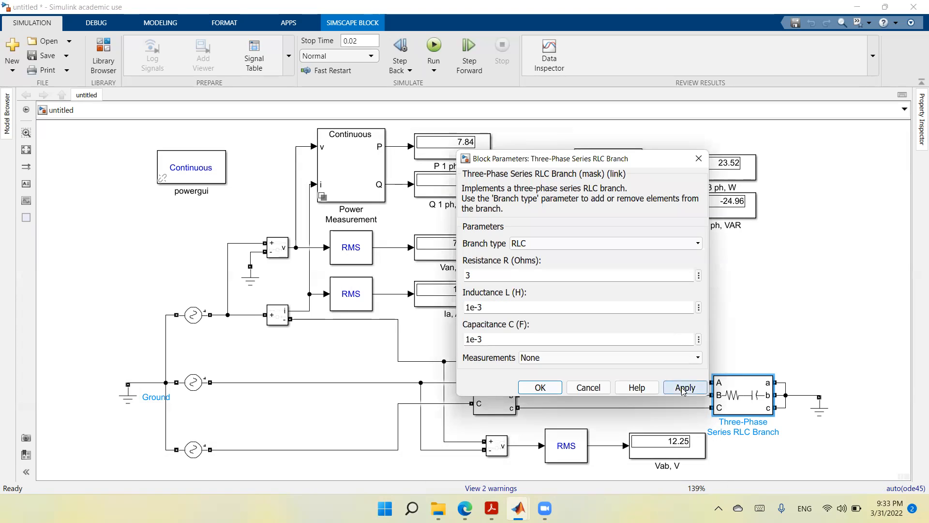
left_click(540, 387)
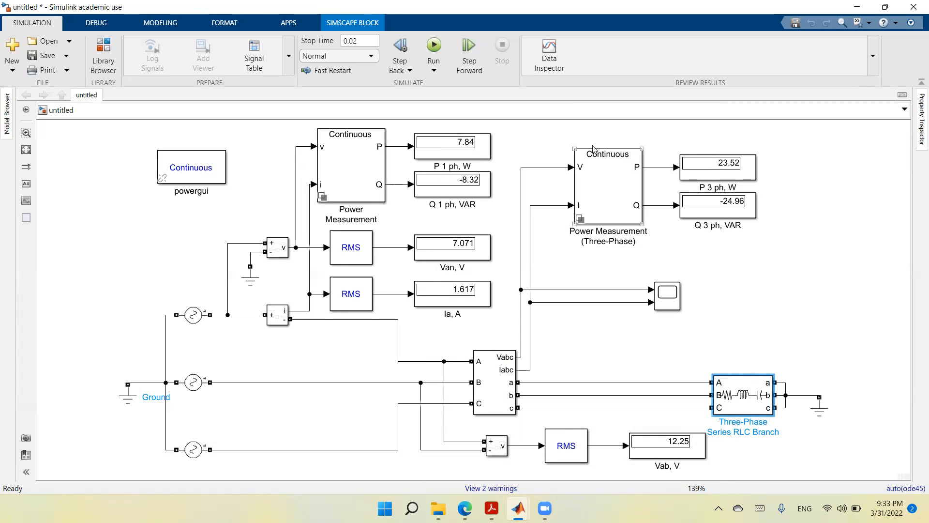
left_click(434, 48)
- In the Scope, hide voltage and current signals 2 and 3, leaving only signal 1 of each, and move the window clear of the load block
double_click(673, 303)
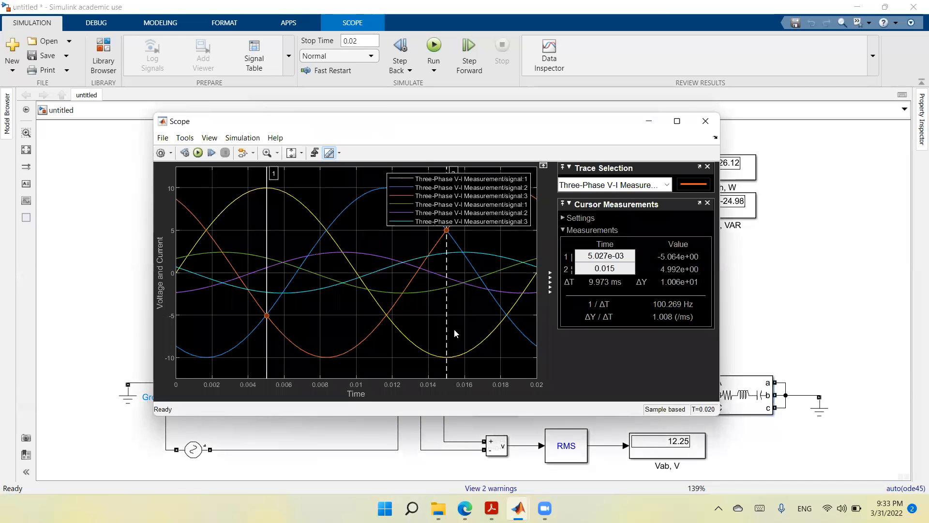
left_click(412, 190)
left_click(409, 196)
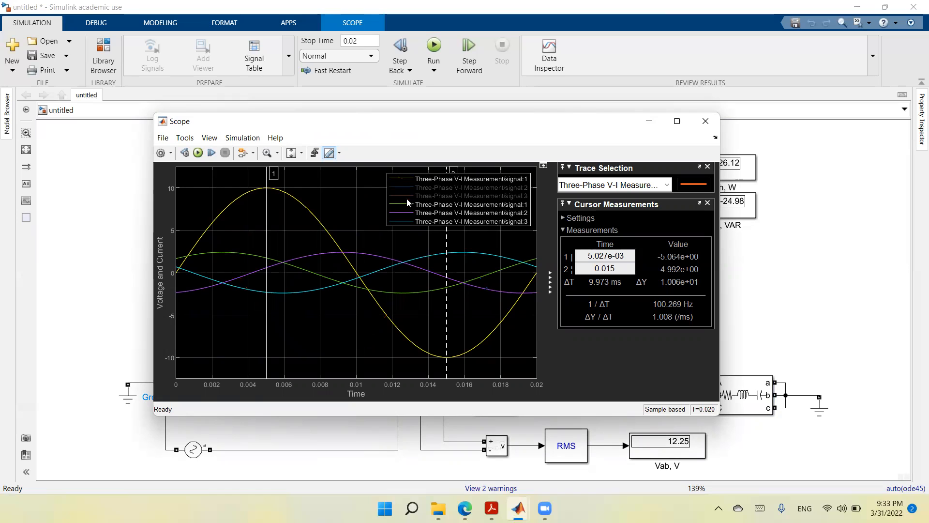
left_click(408, 213)
left_click(408, 222)
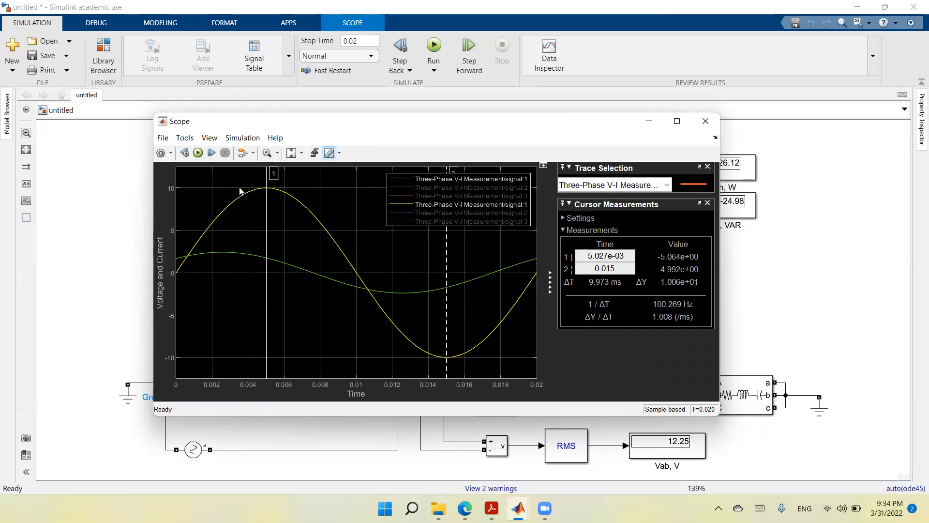
left_click_drag(426, 133, 360, 244)
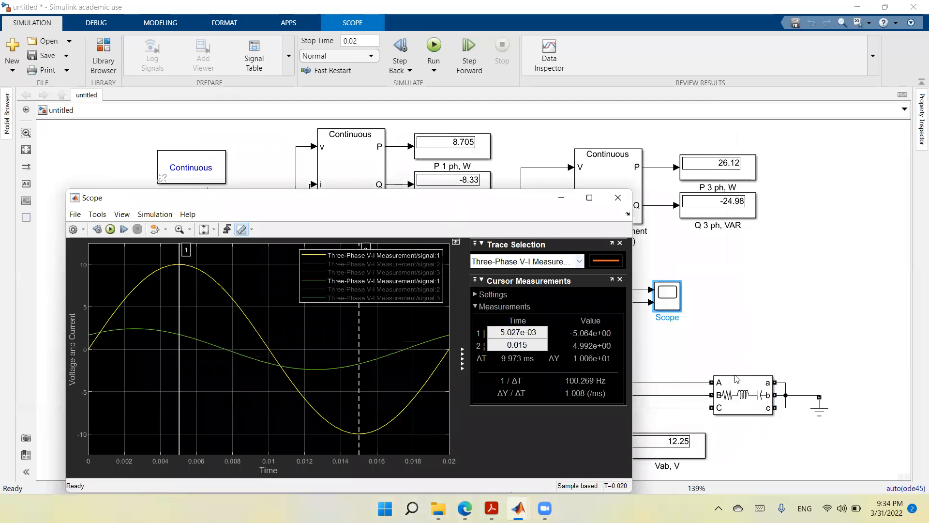
- Rerun the simulation with the three-phase load's branch type set to RL and check the waveforms in the Scope
double_click(739, 395)
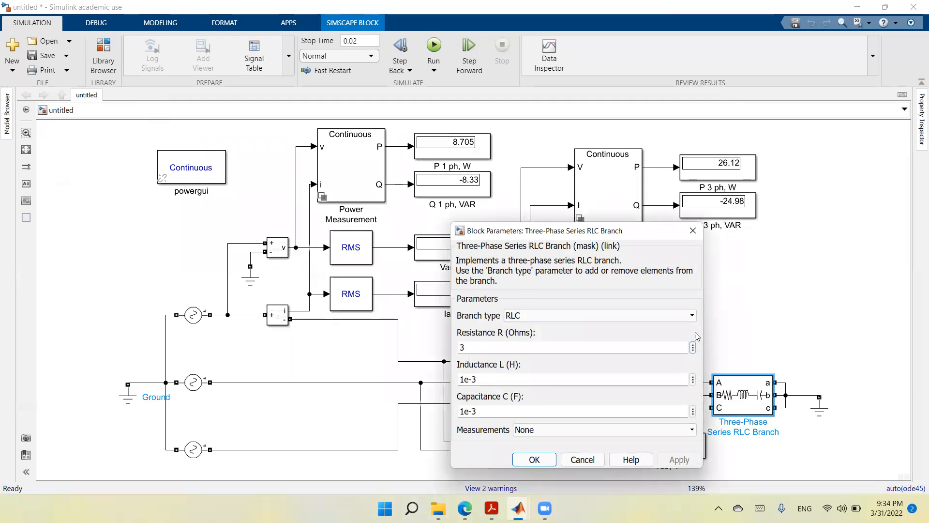
left_click(693, 318)
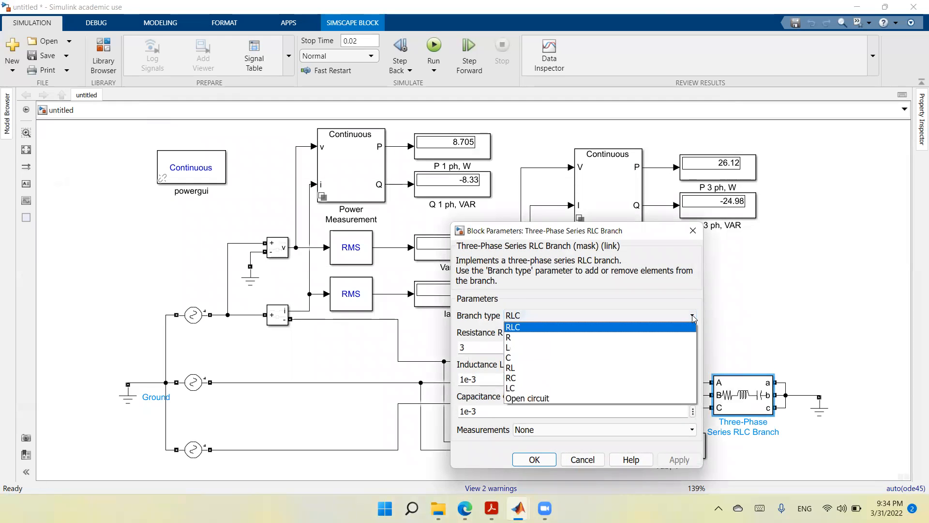
left_click(685, 368)
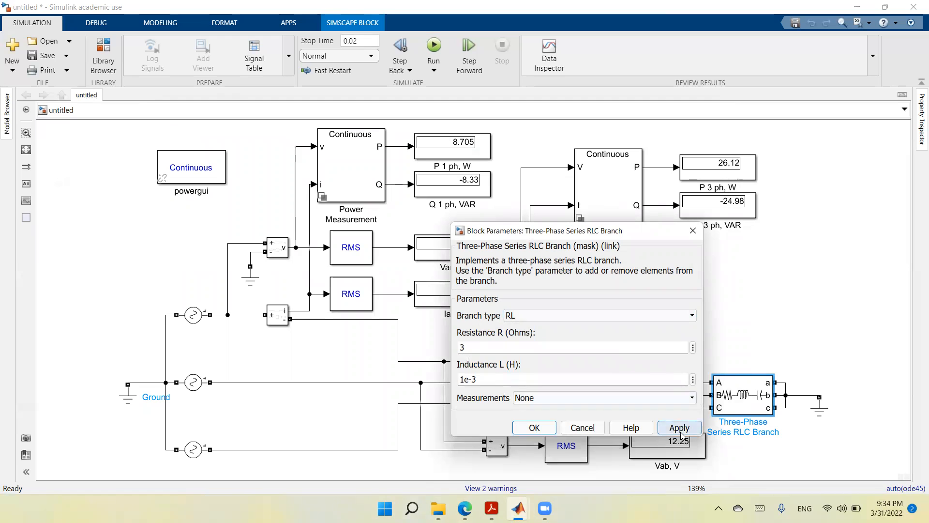
left_click(680, 428)
left_click(545, 429)
left_click(433, 46)
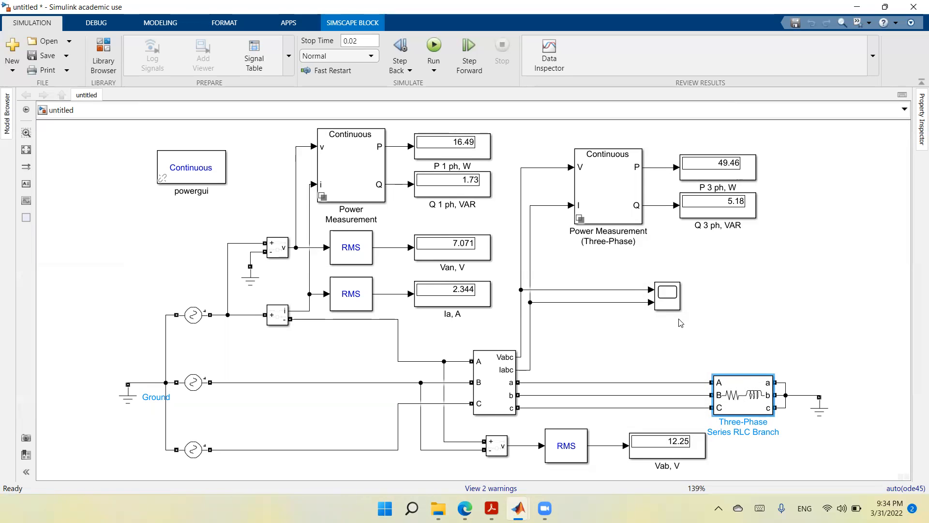
double_click(674, 300)
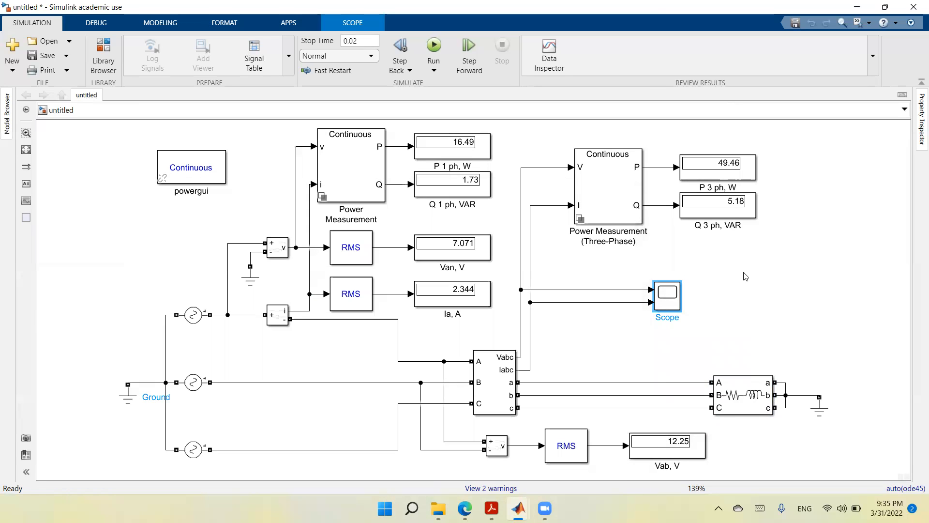
left_click(746, 276)
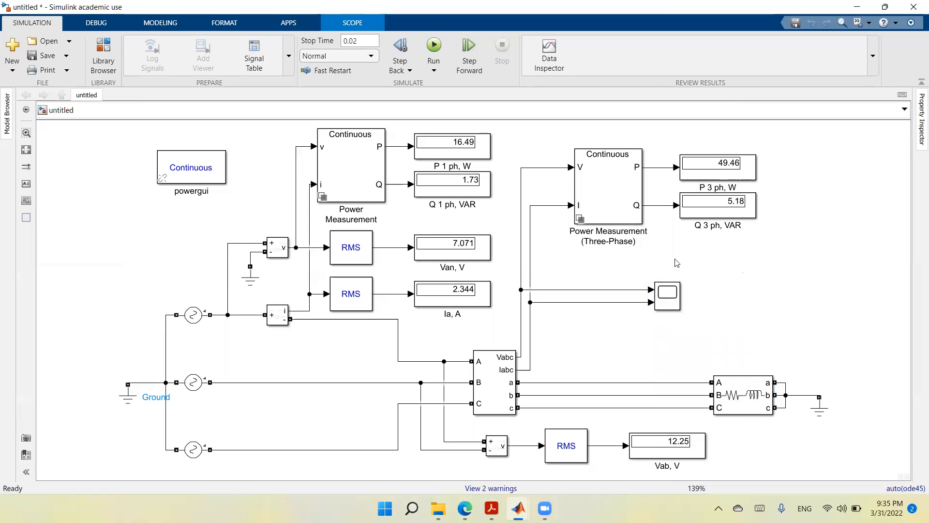
- Set the RL load's inductance to 1e-2 H and rerun the simulation
double_click(747, 399)
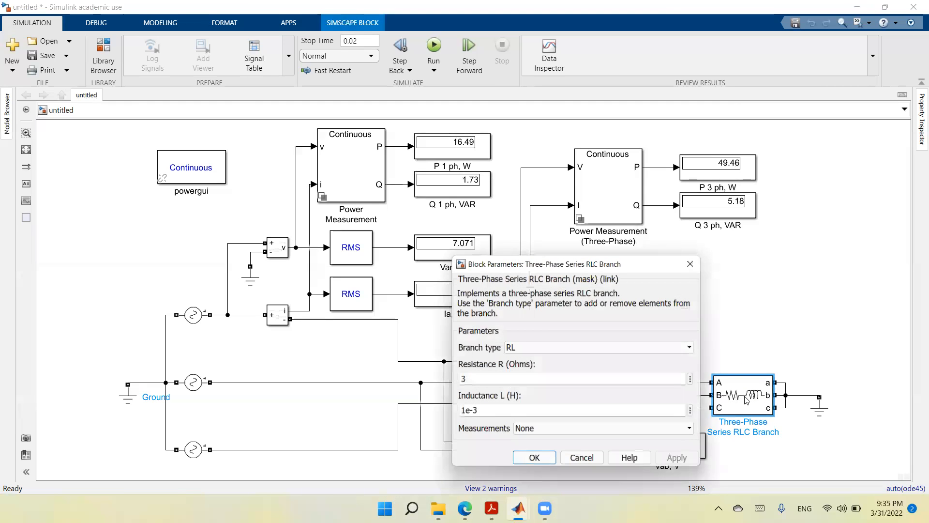
double_click(467, 411)
left_click(464, 411)
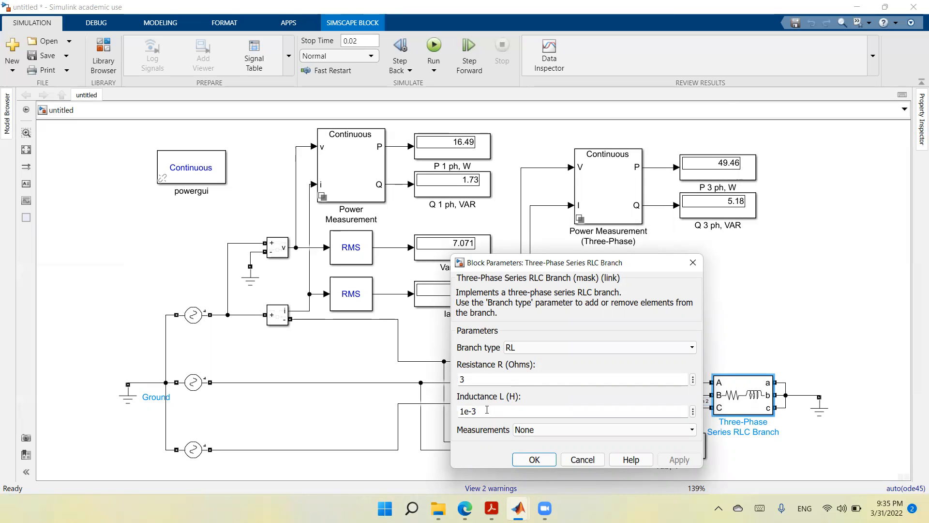
key("BackSpace")
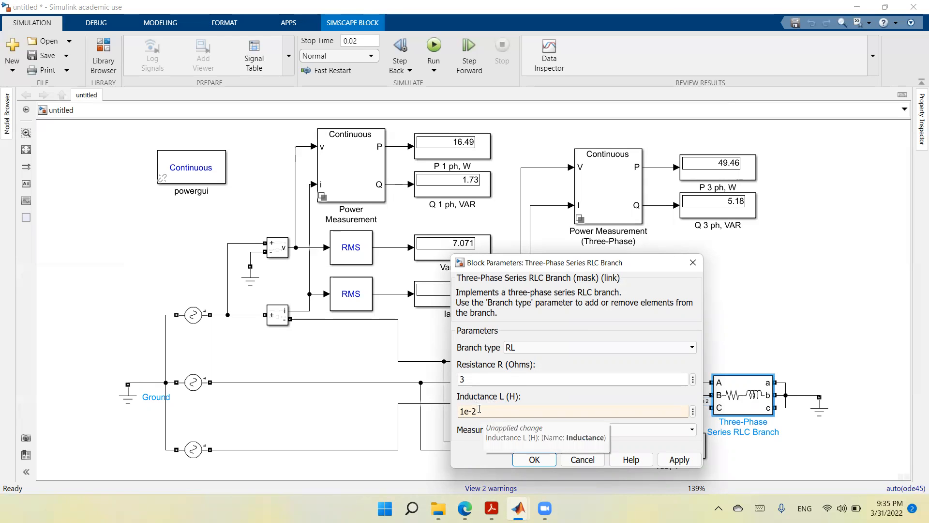
left_click(679, 460)
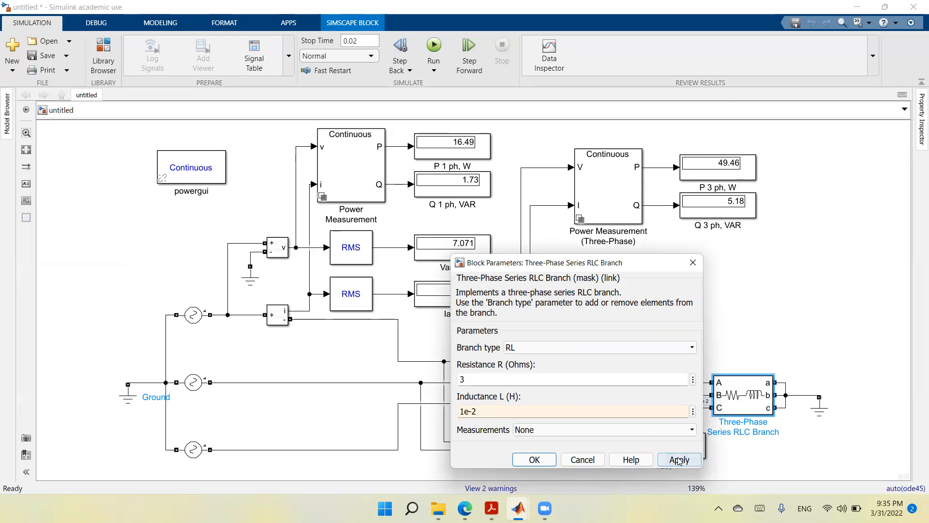
left_click(534, 460)
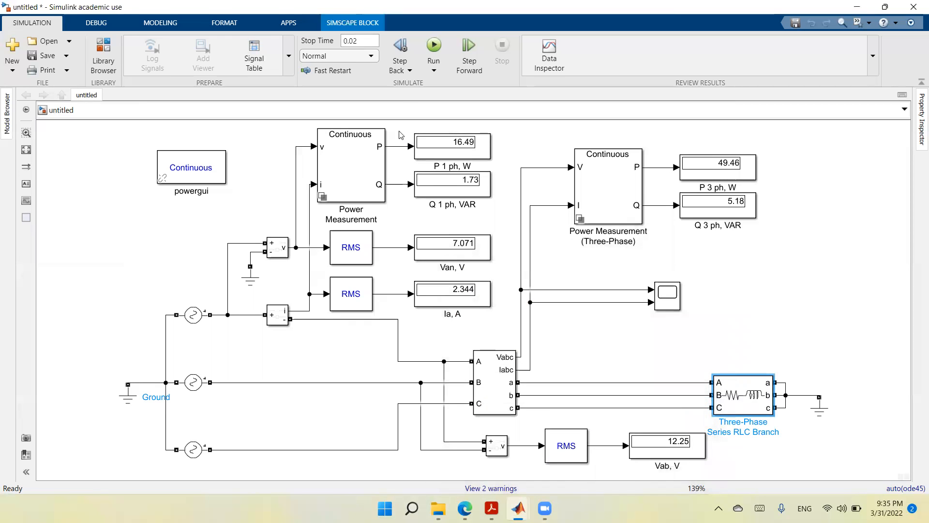
left_click(434, 59)
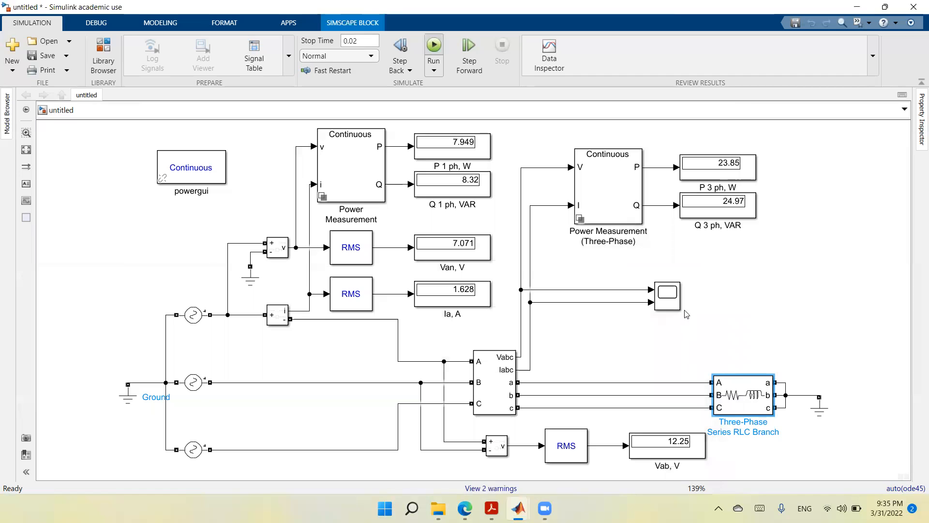
- Open the Scope to compare the signal 1 voltage and current waveforms, and close it
left_click(672, 305)
double_click(673, 305)
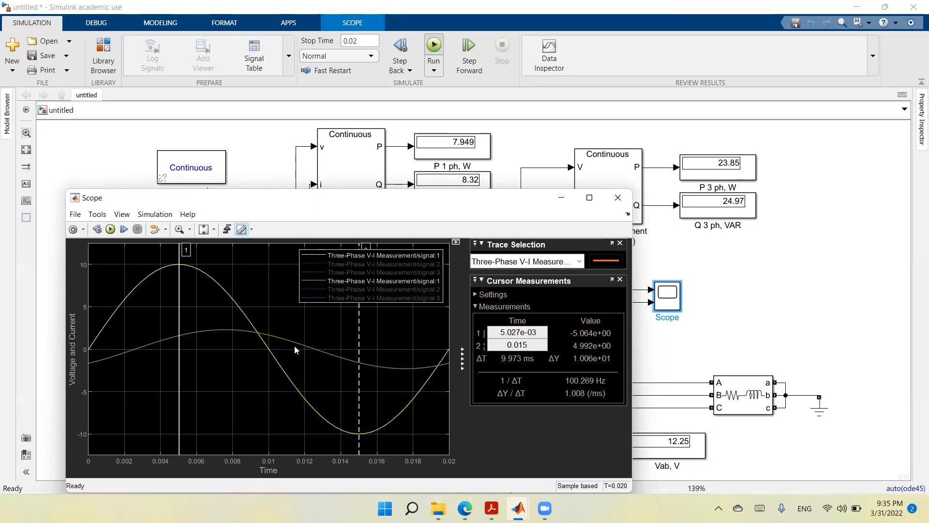
left_click(617, 200)
- Restore the RL load's inductance to 1e-3 H and rerun the simulation
double_click(744, 396)
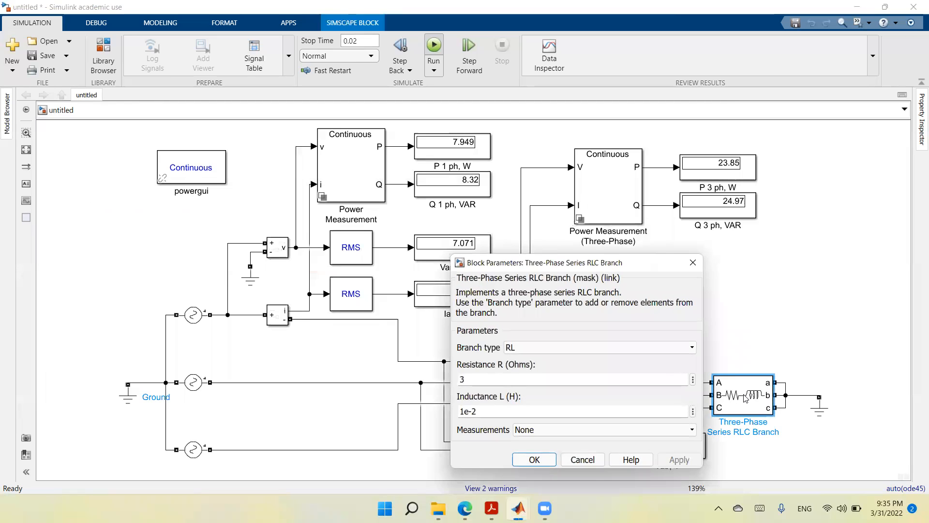
left_click(484, 411)
double_click(488, 411)
type("3")
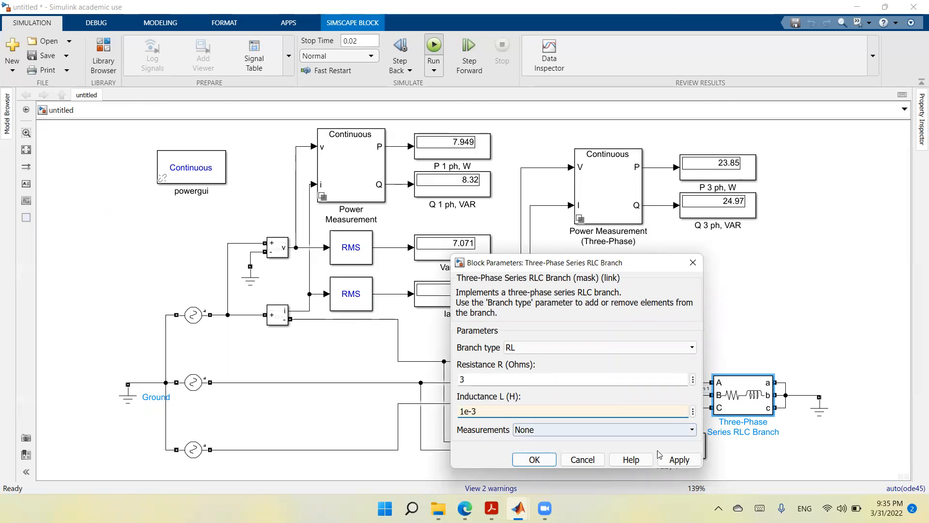
left_click(676, 460)
left_click(534, 460)
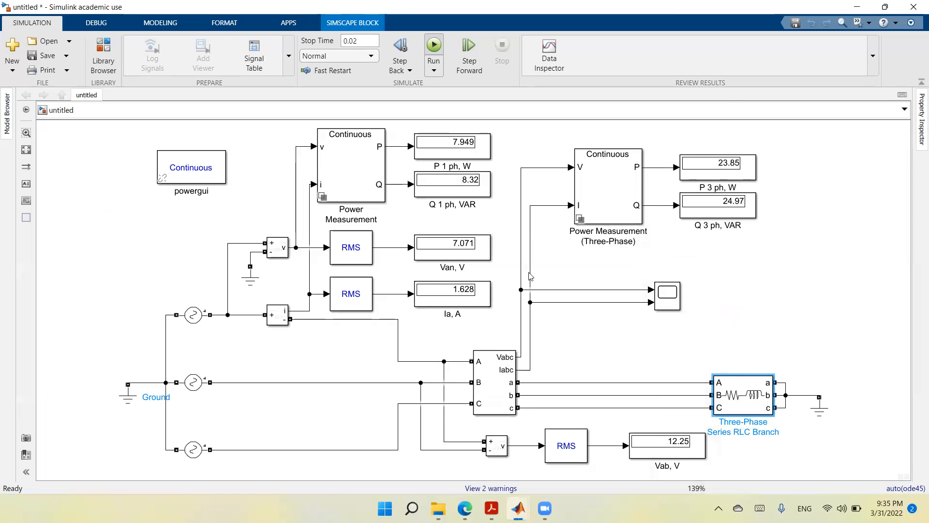
left_click(434, 46)
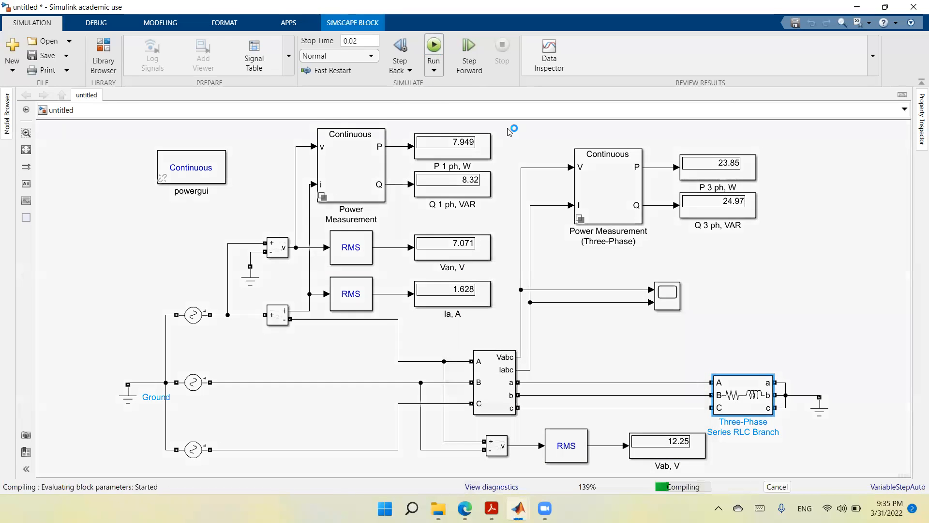